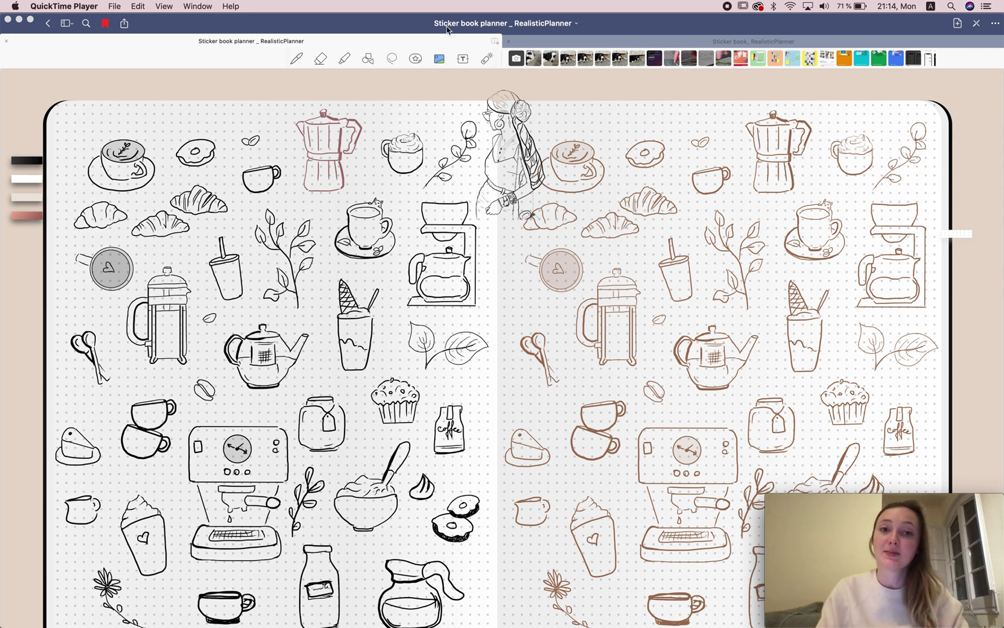
# Step: Lasso the pink moka pot and recolour it light orange (EE9864) on the custom colour wheel
pyautogui.click(390, 59)
pyautogui.moveTo(370, 163)
pyautogui.mouseDown()
pyautogui.moveTo(373, 119)
pyautogui.moveTo(303, 96)
pyautogui.moveTo(285, 141)
pyautogui.moveTo(289, 185)
pyautogui.moveTo(321, 202)
pyautogui.moveTo(373, 175)
pyautogui.moveTo(370, 149)
pyautogui.mouseUp()
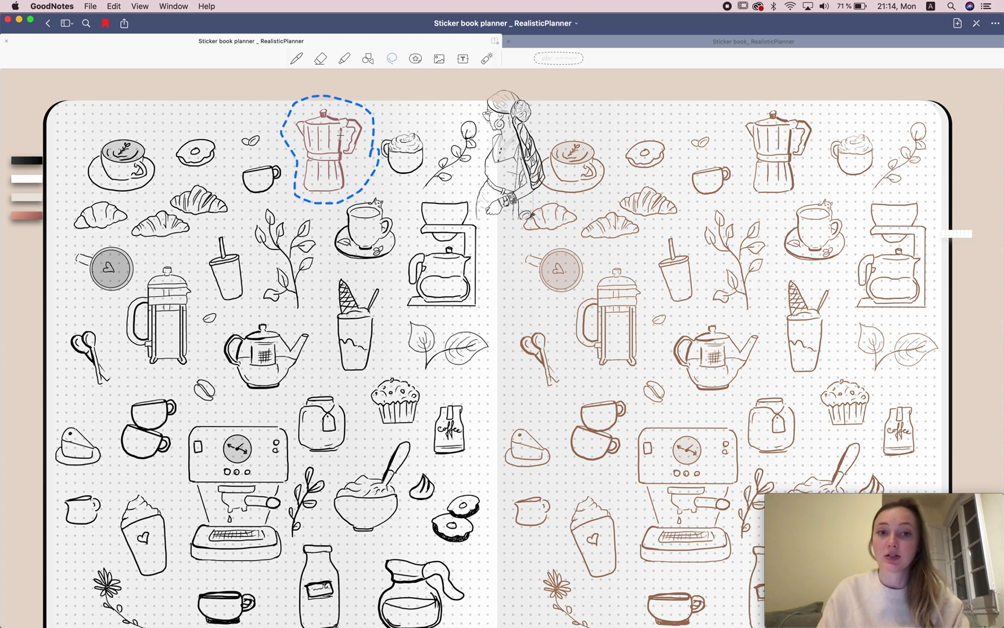
pyautogui.click(336, 133)
pyautogui.click(365, 181)
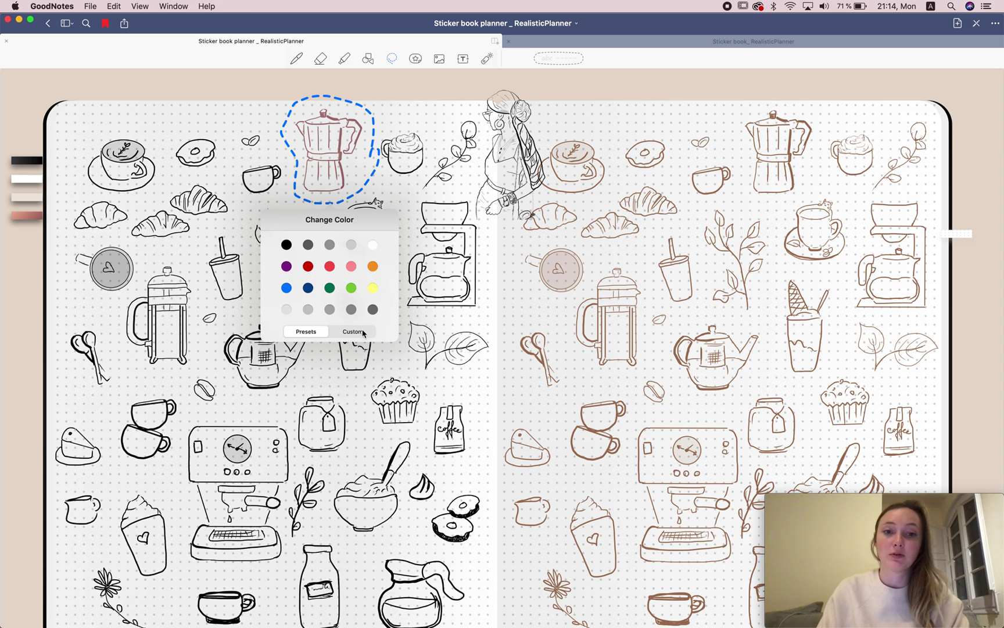
pyautogui.click(364, 333)
pyautogui.click(335, 285)
pyautogui.click(292, 265)
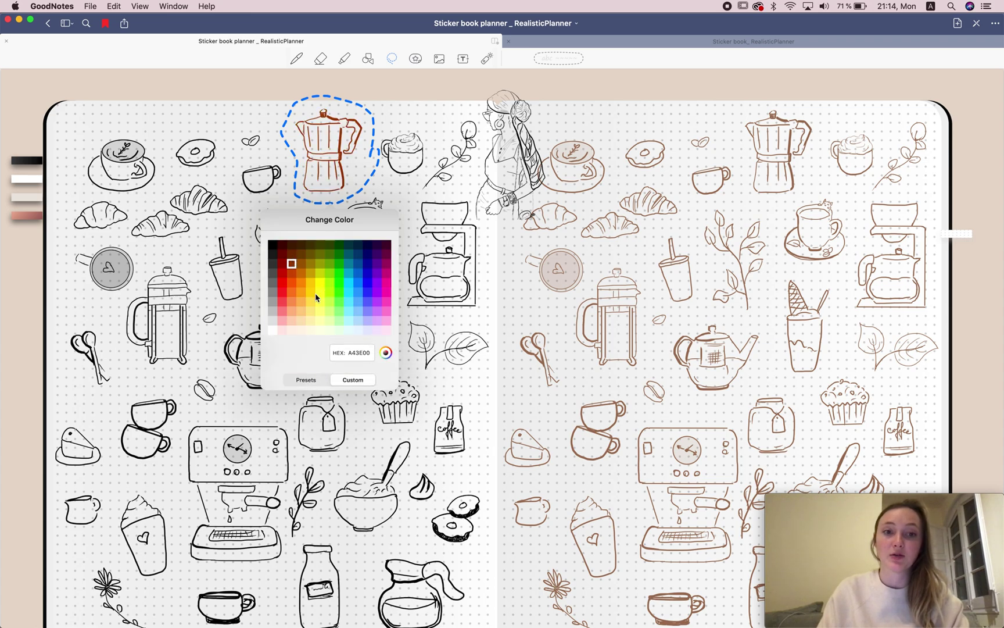
pyautogui.click(386, 353)
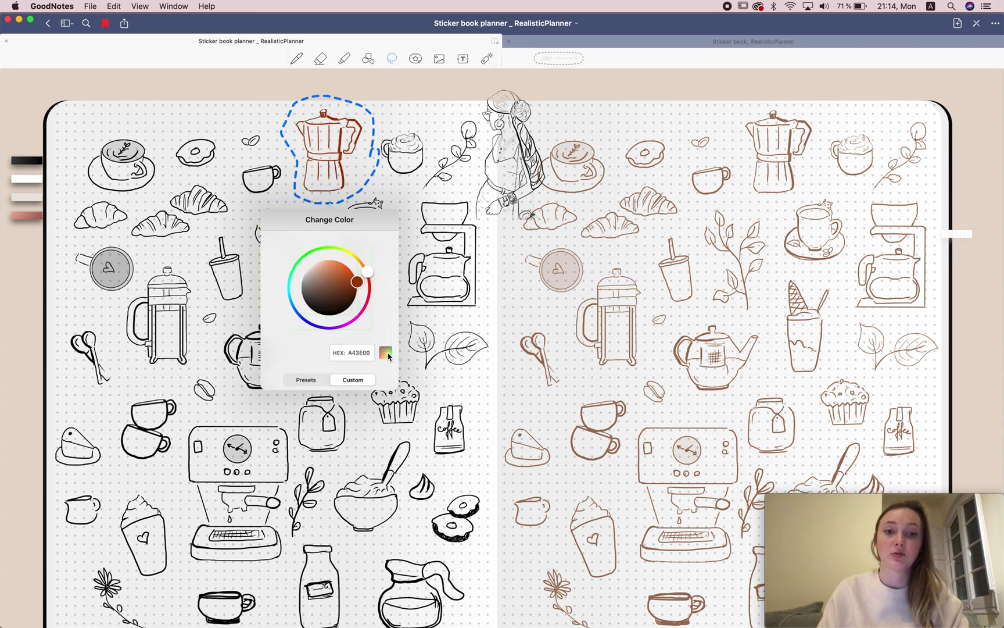
pyautogui.click(338, 280)
pyautogui.click(335, 266)
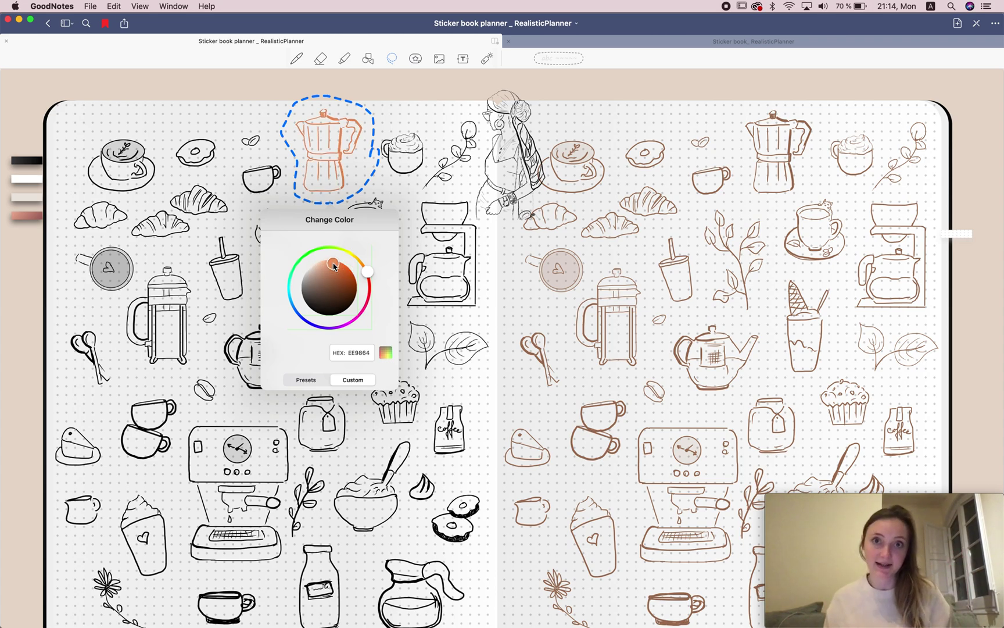
pyautogui.click(384, 192)
pyautogui.click(504, 144)
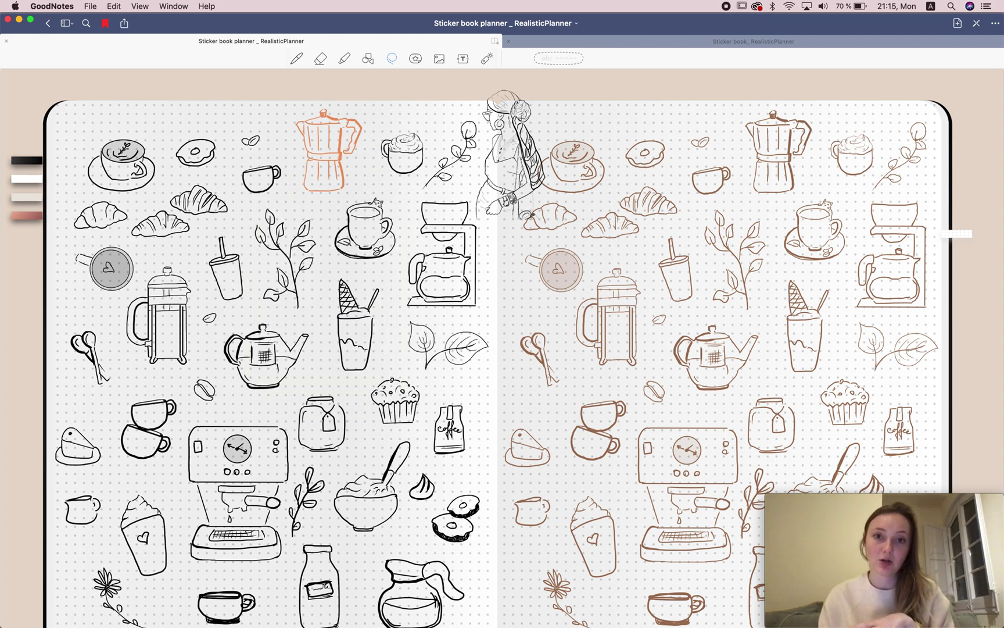
# Step: Crop the woman sketch image by raising its bottom-right corner, keeping her head and upper body
pyautogui.click(439, 59)
pyautogui.click(510, 144)
pyautogui.rightClick(509, 143)
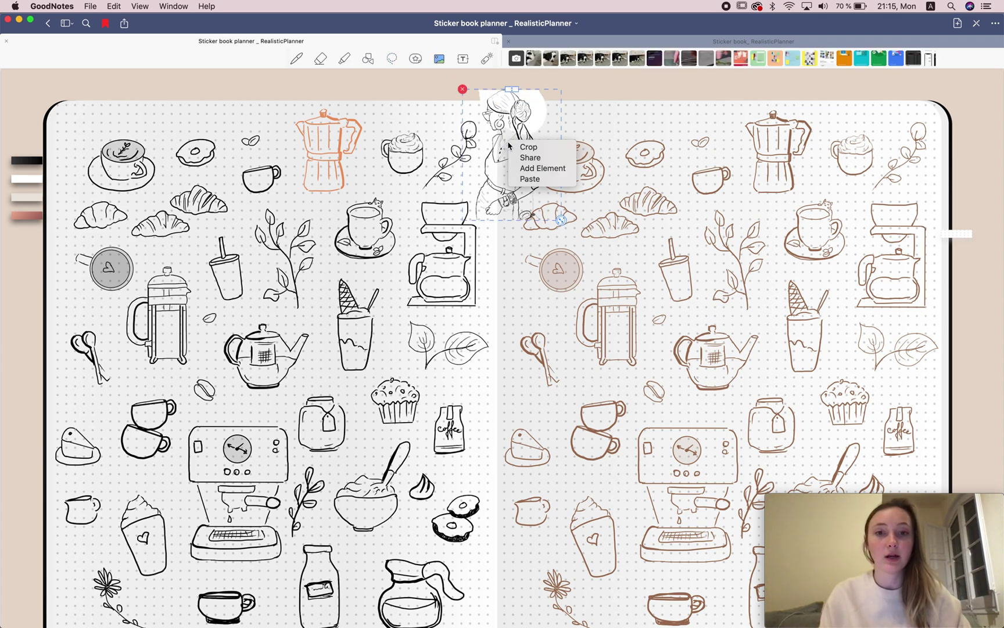
pyautogui.click(527, 149)
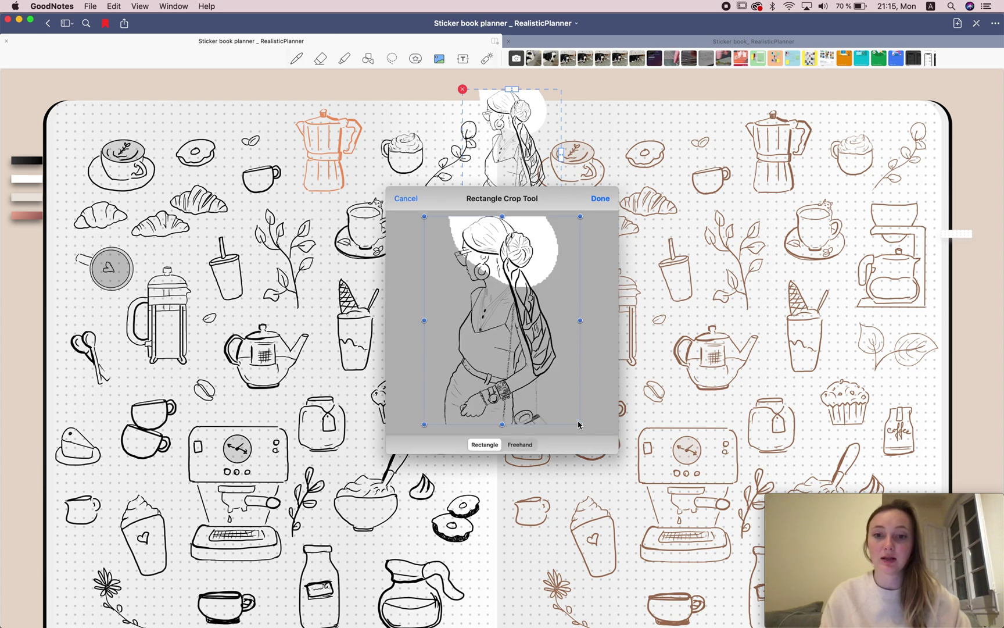
pyautogui.moveTo(580, 424); pyautogui.dragTo(568, 318)
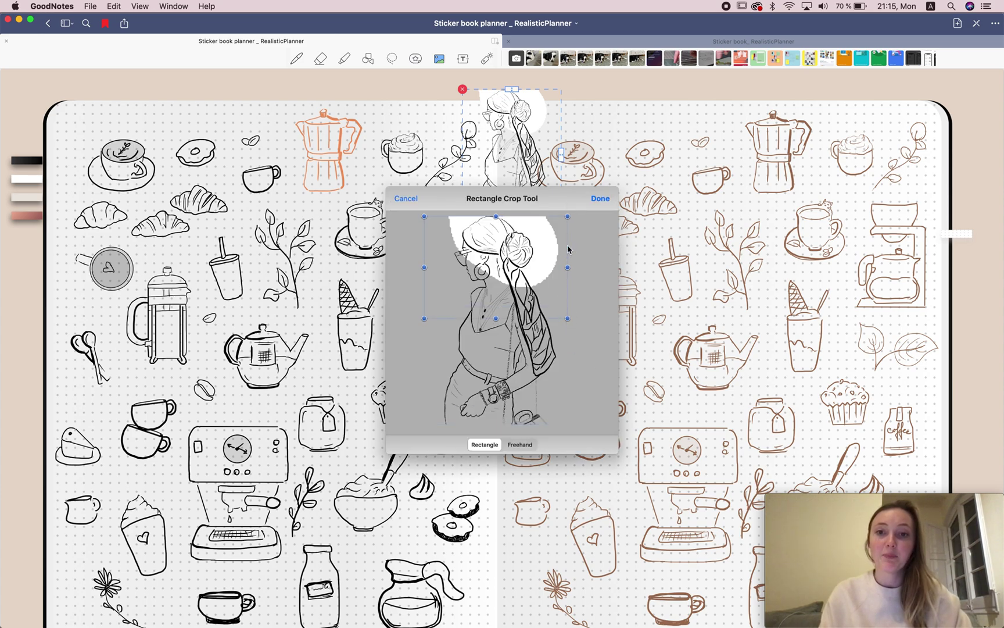
pyautogui.click(593, 201)
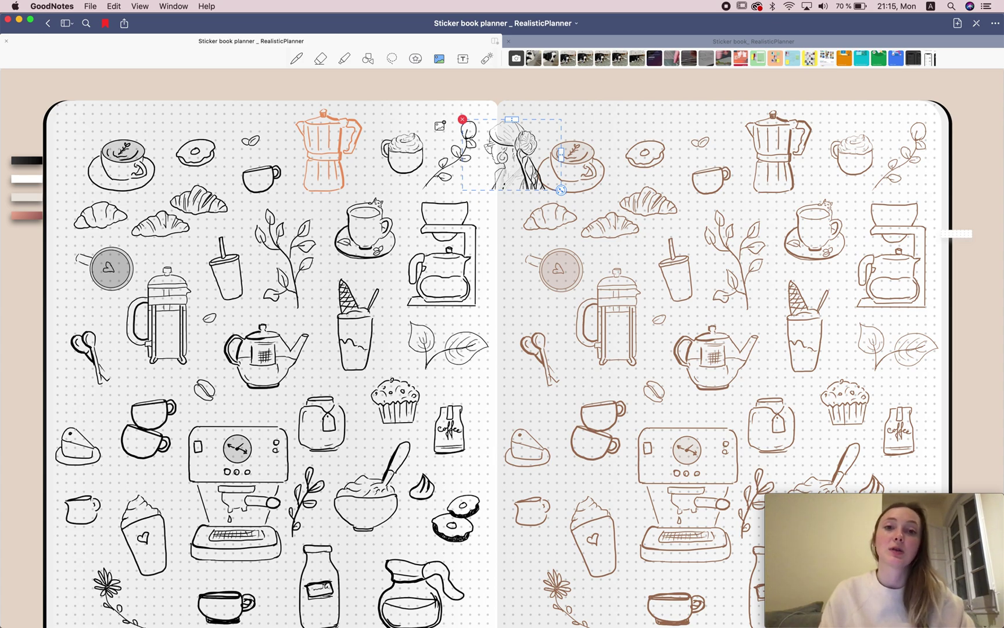
pyautogui.click(298, 59)
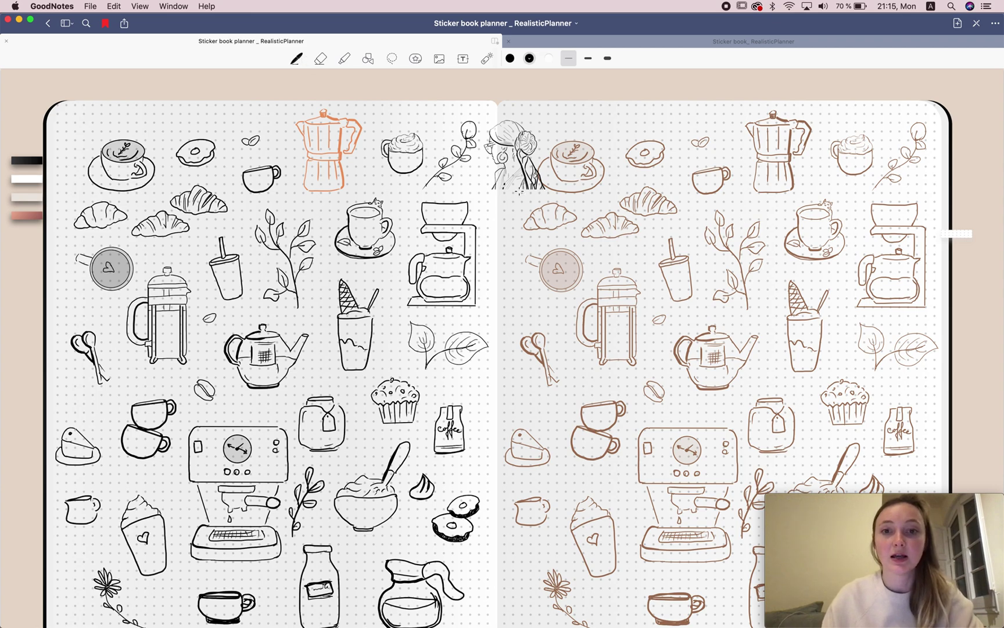
# Step: Scribble pink highlighter over the girl's hair bun
pyautogui.click(547, 58)
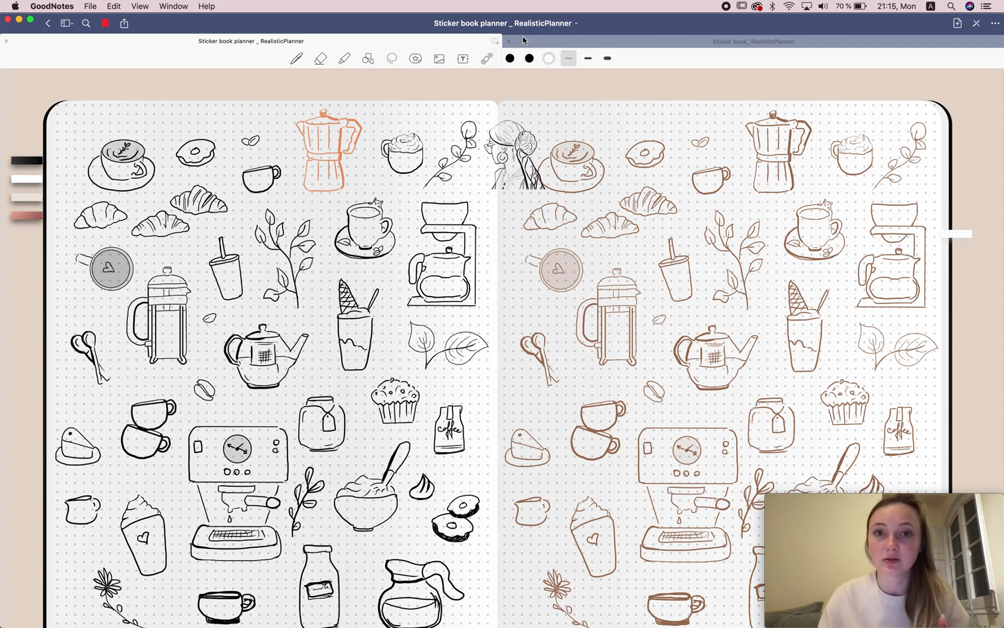
pyautogui.click(549, 59)
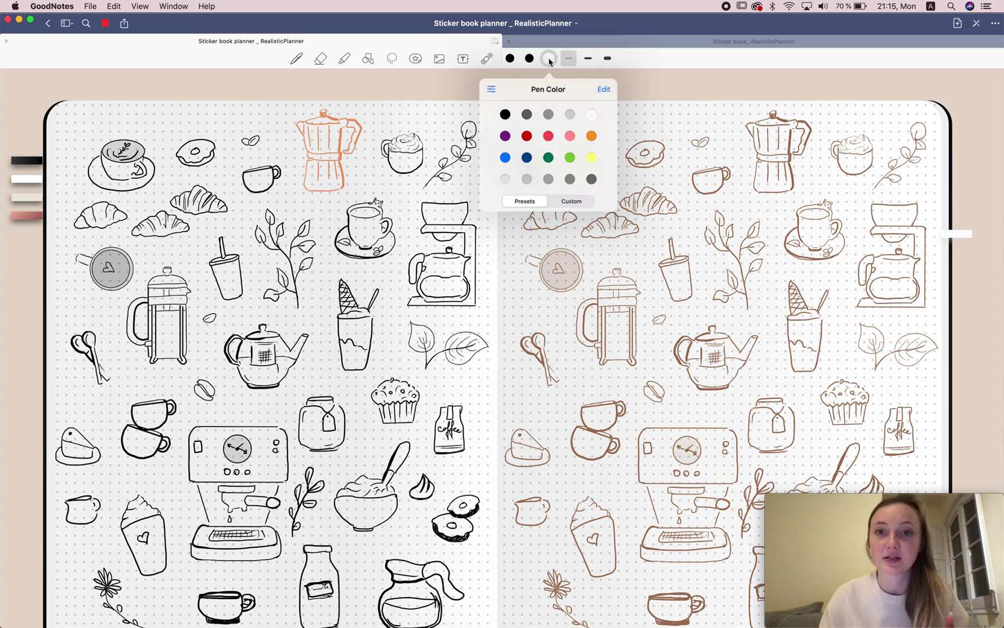
pyautogui.click(344, 58)
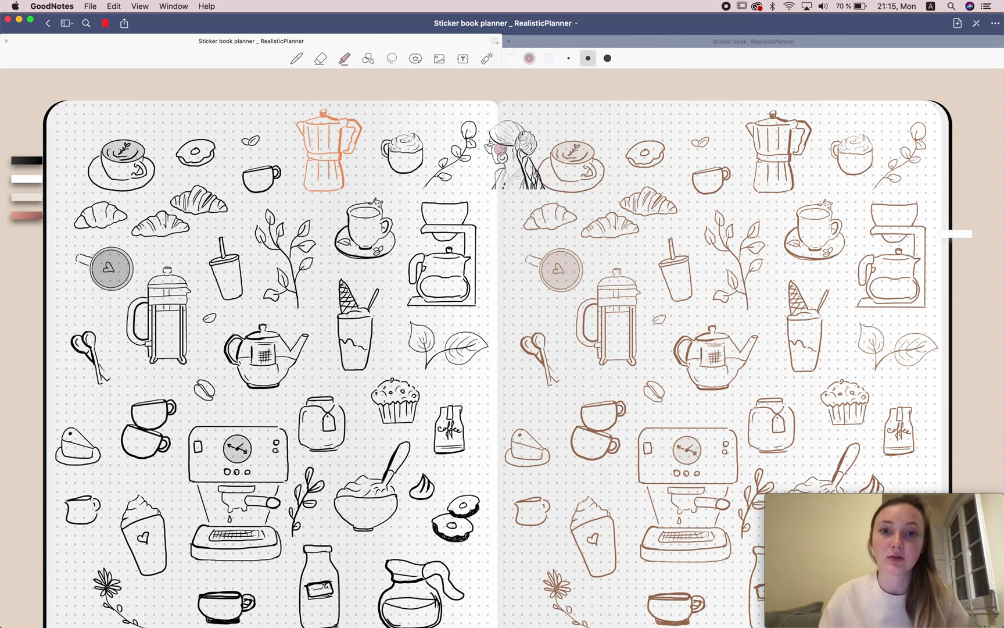
pyautogui.moveTo(504, 139)
pyautogui.mouseDown()
pyautogui.moveTo(506, 125)
pyautogui.moveTo(499, 131)
pyautogui.moveTo(528, 139)
pyautogui.moveTo(501, 130)
pyautogui.mouseUp()
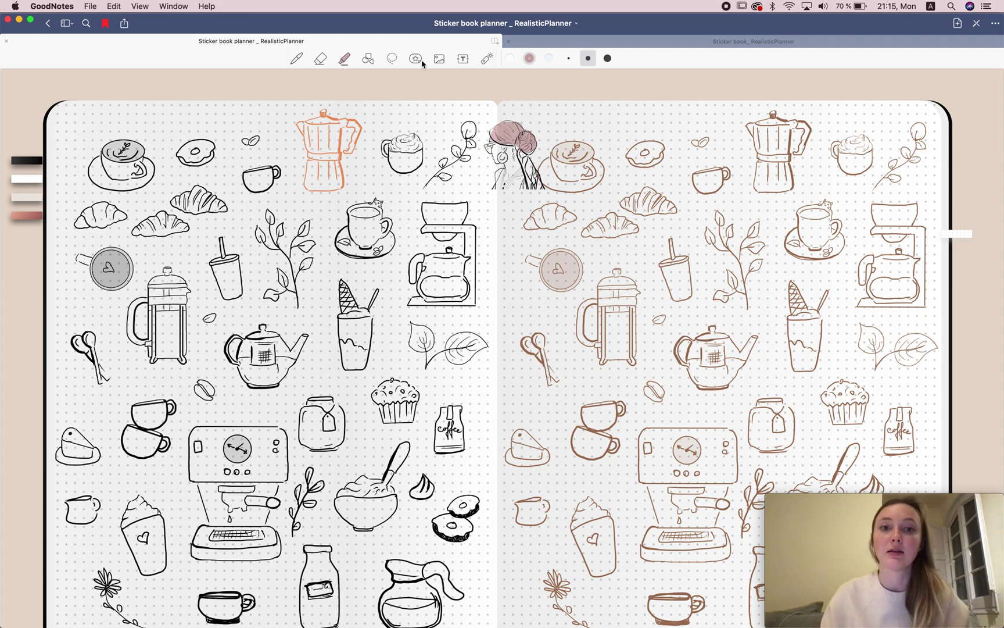
pyautogui.click(393, 59)
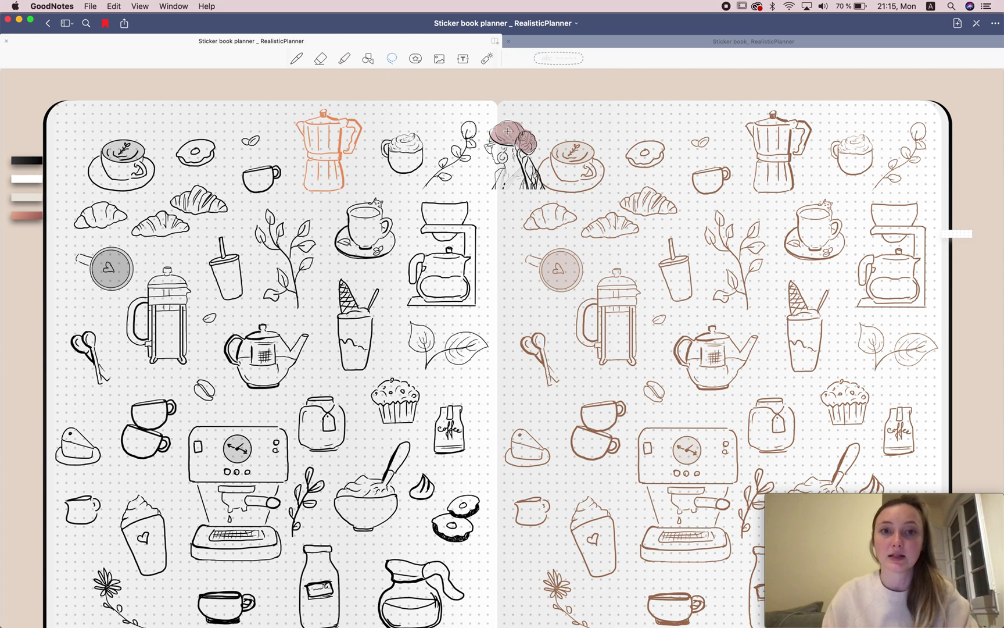
pyautogui.click(440, 59)
# Step: Move and delete the girl sketch image, then undo to bring it back
pyautogui.click(503, 171)
pyautogui.moveTo(502, 171); pyautogui.dragTo(599, 179)
pyautogui.click(558, 126)
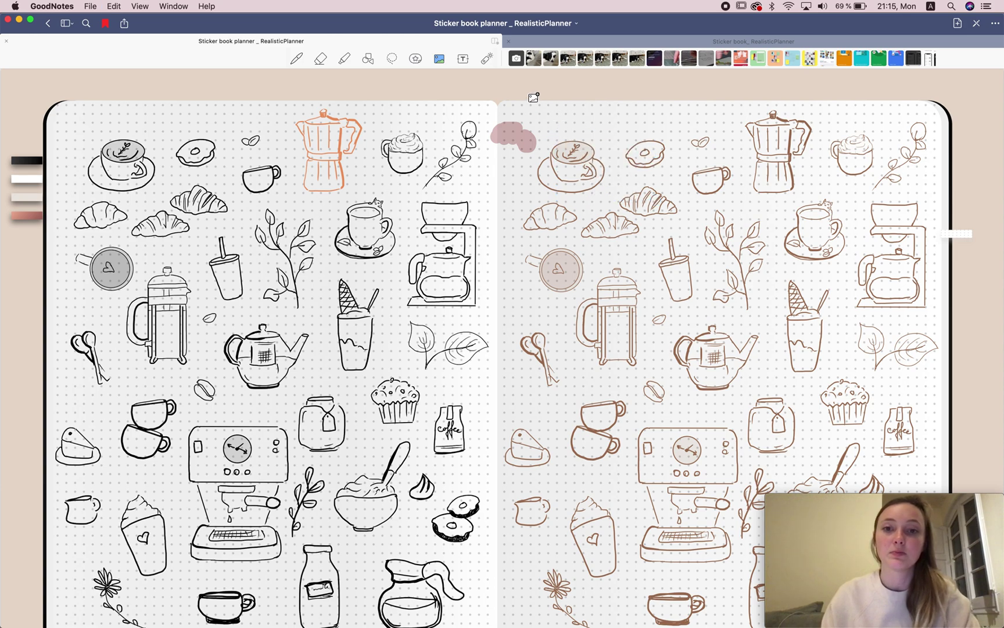
pyautogui.press('super+z')
# Step: Turn off Images in the Lasso options and lasso the pink hair scribble
pyautogui.click(389, 58)
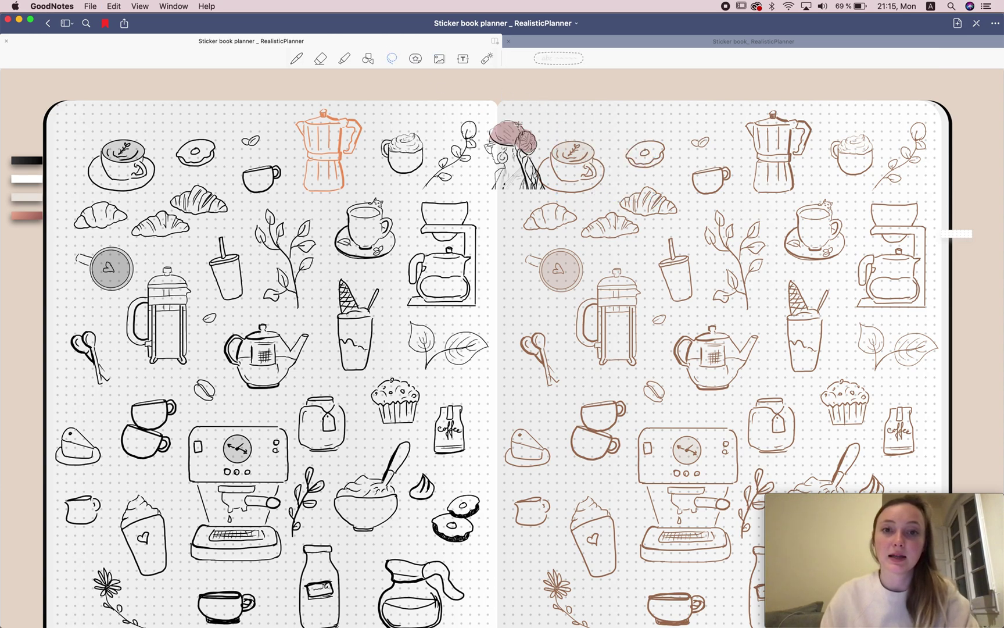
pyautogui.click(394, 59)
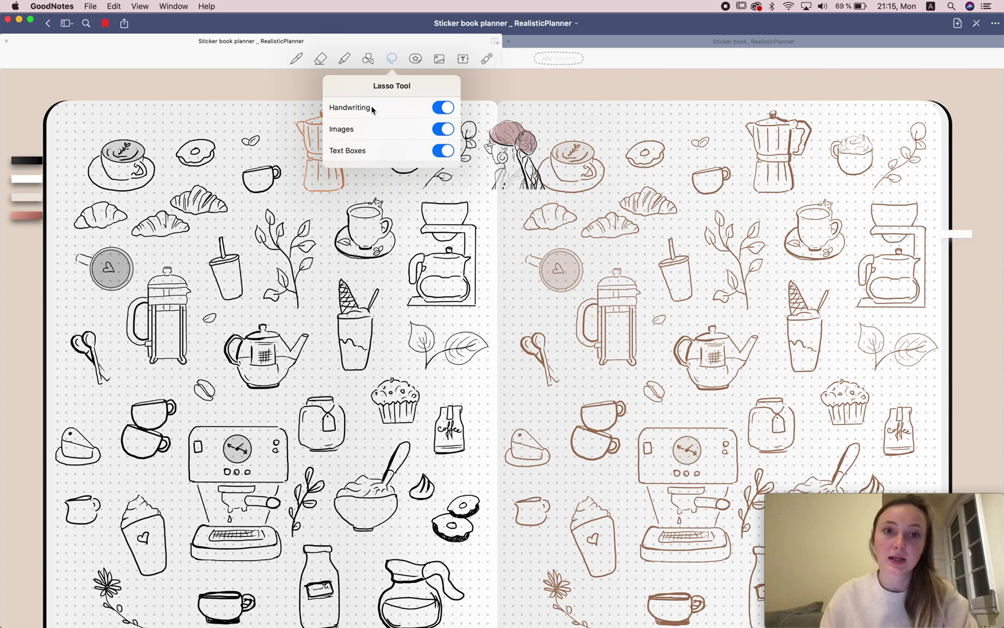
pyautogui.click(442, 133)
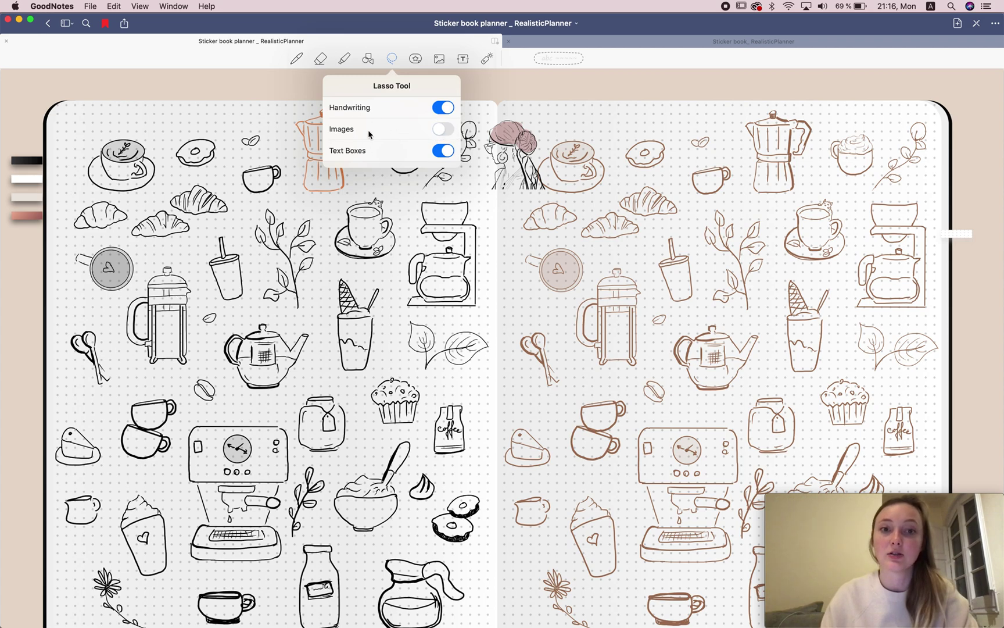
pyautogui.click(554, 107)
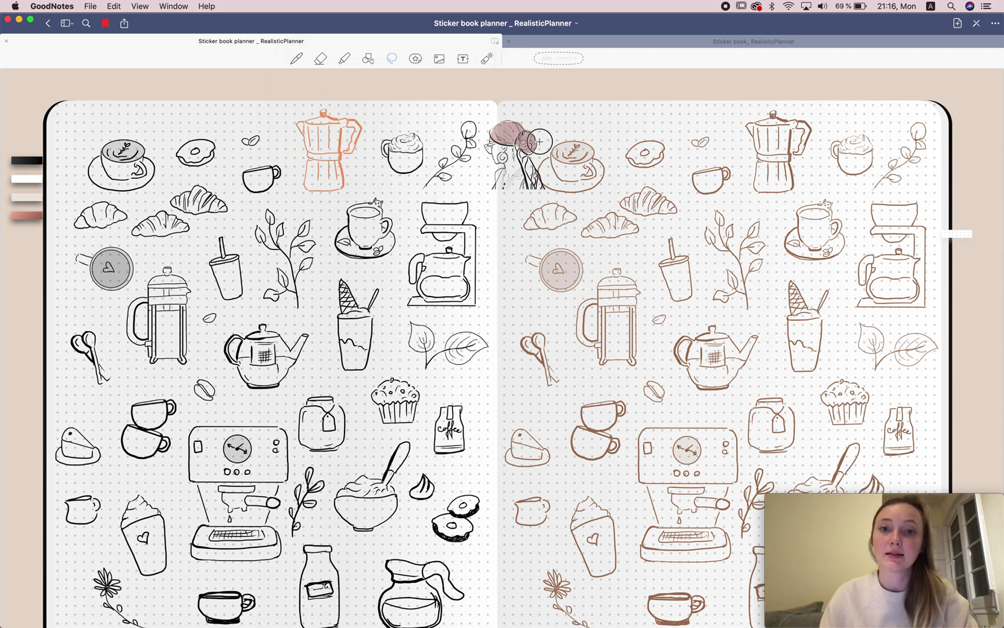
pyautogui.moveTo(540, 143)
pyautogui.mouseDown()
pyautogui.moveTo(507, 109)
pyautogui.moveTo(487, 122)
pyautogui.moveTo(495, 150)
pyautogui.moveTo(530, 158)
pyautogui.moveTo(541, 143)
pyautogui.mouseUp()
# Step: Recolour the hair scribble black, then to the blue preset swatch, and deselect it
pyautogui.click(523, 137)
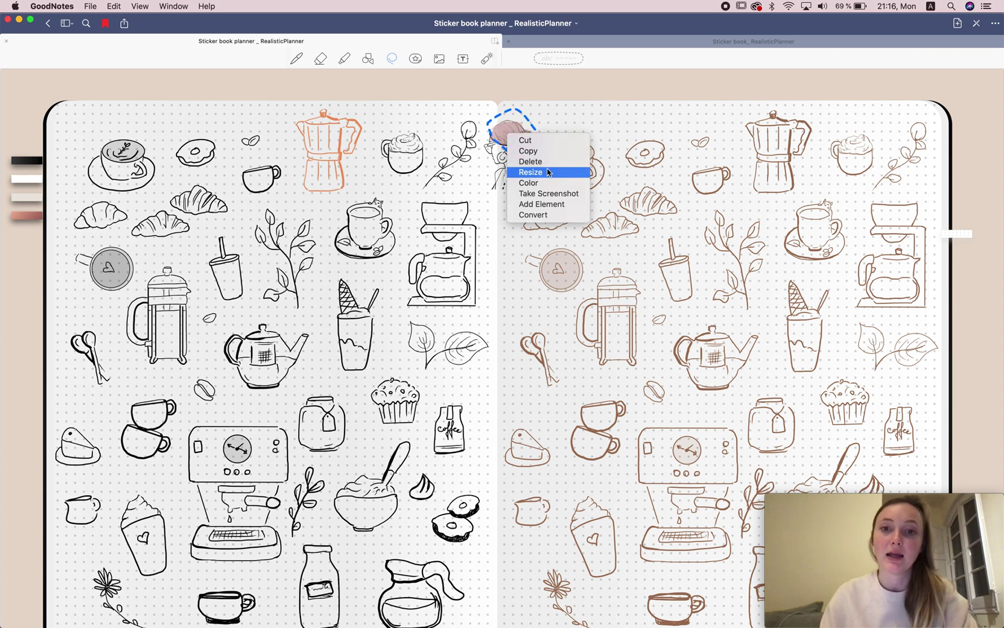
pyautogui.click(547, 186)
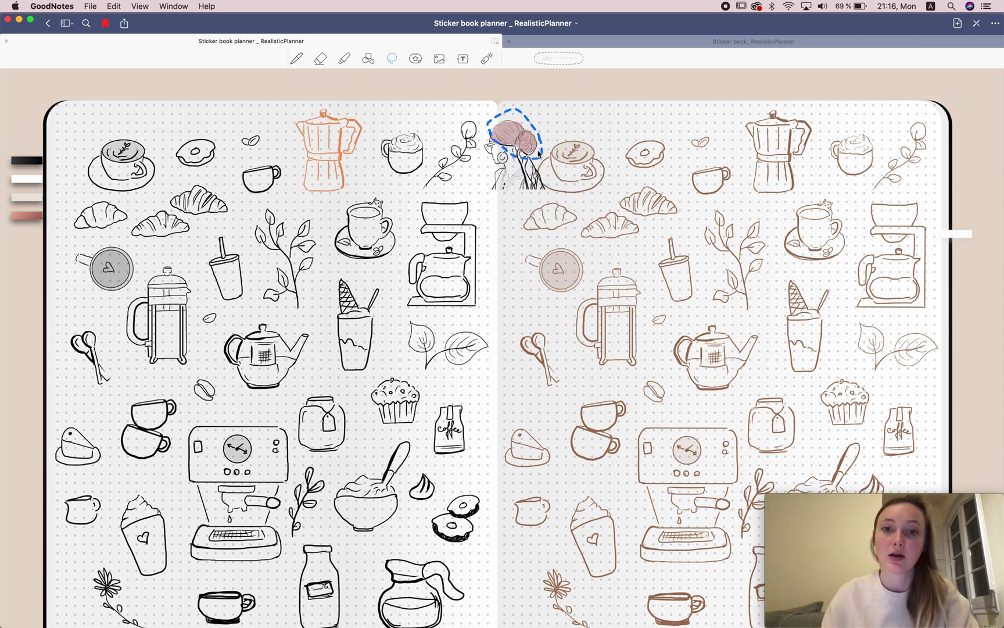
pyautogui.click(472, 200)
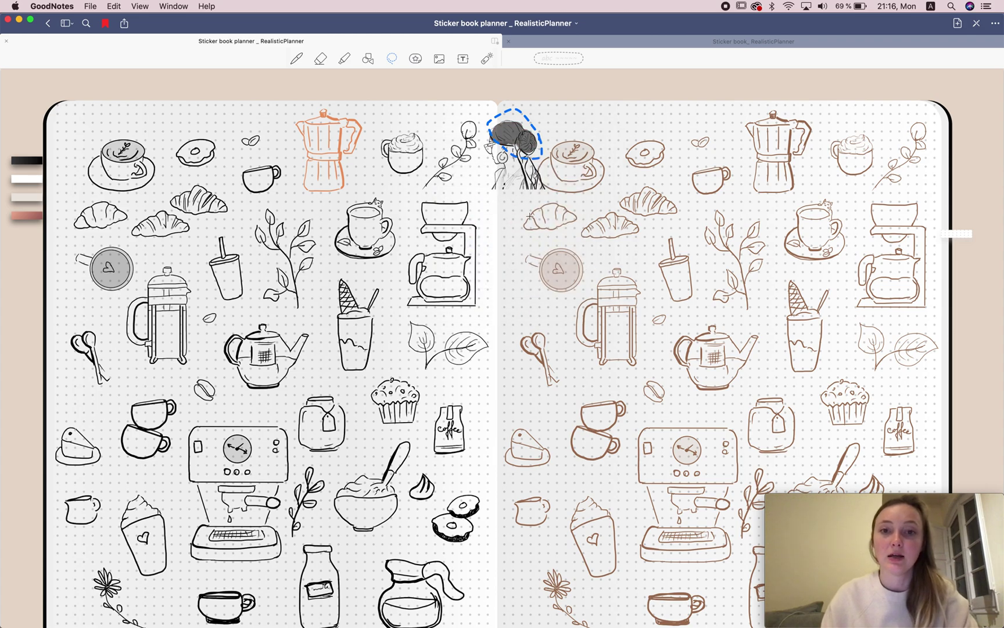
pyautogui.click(524, 126)
pyautogui.click(549, 175)
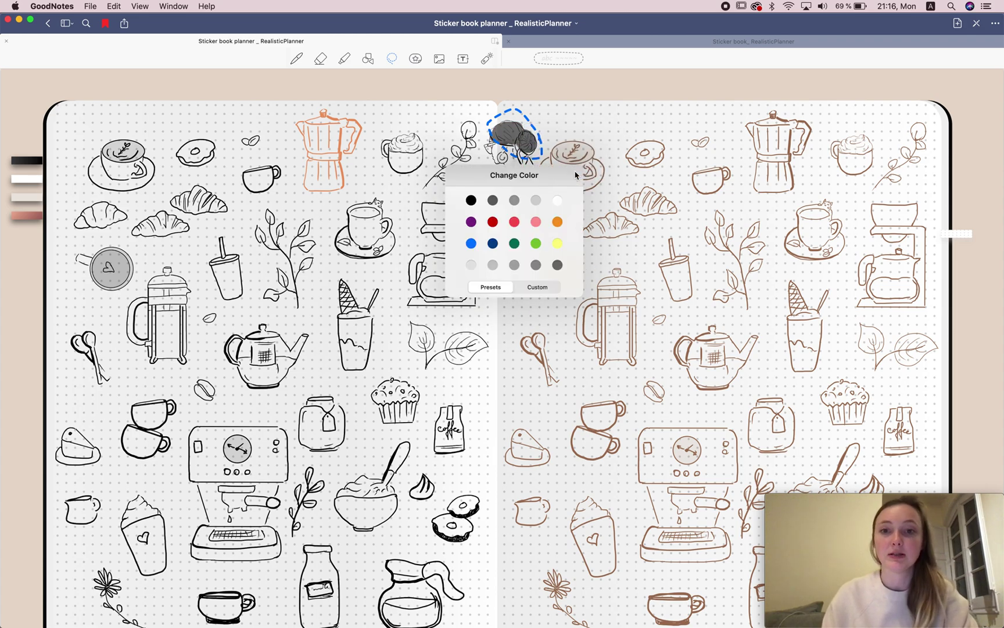
pyautogui.click(472, 244)
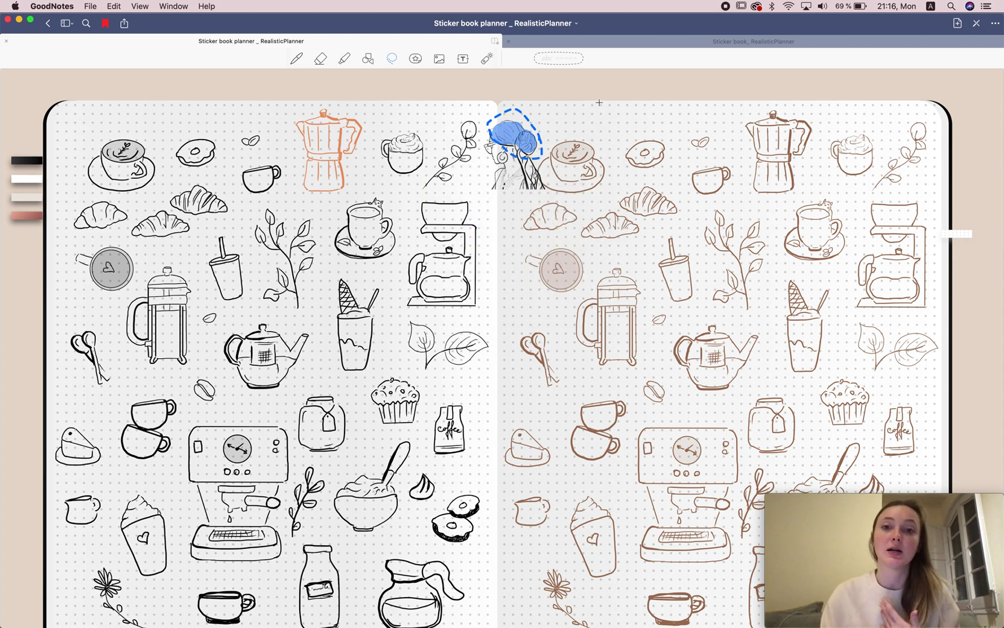
pyautogui.click(552, 125)
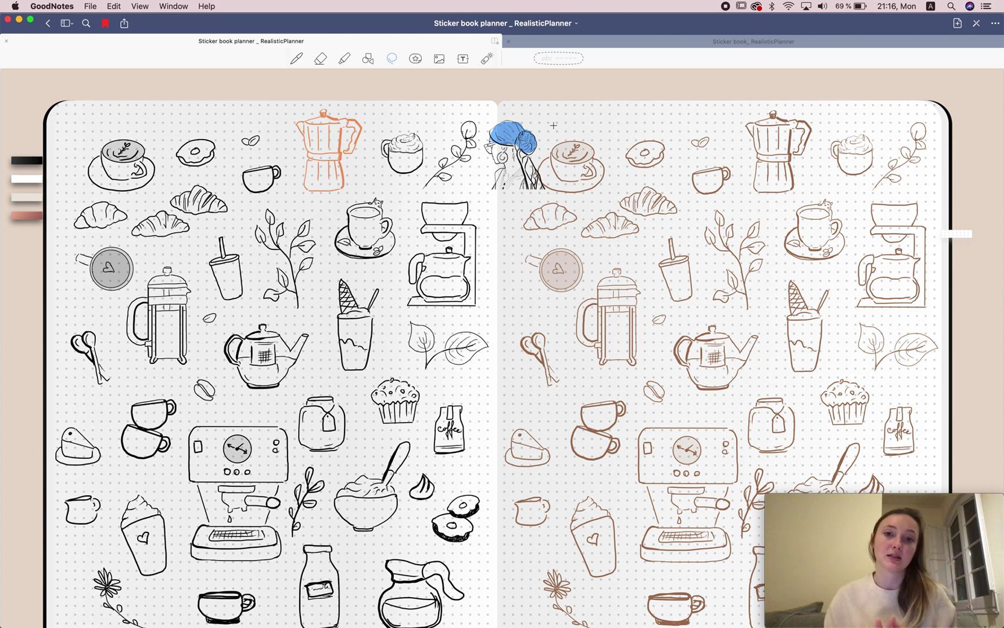
pyautogui.click(440, 61)
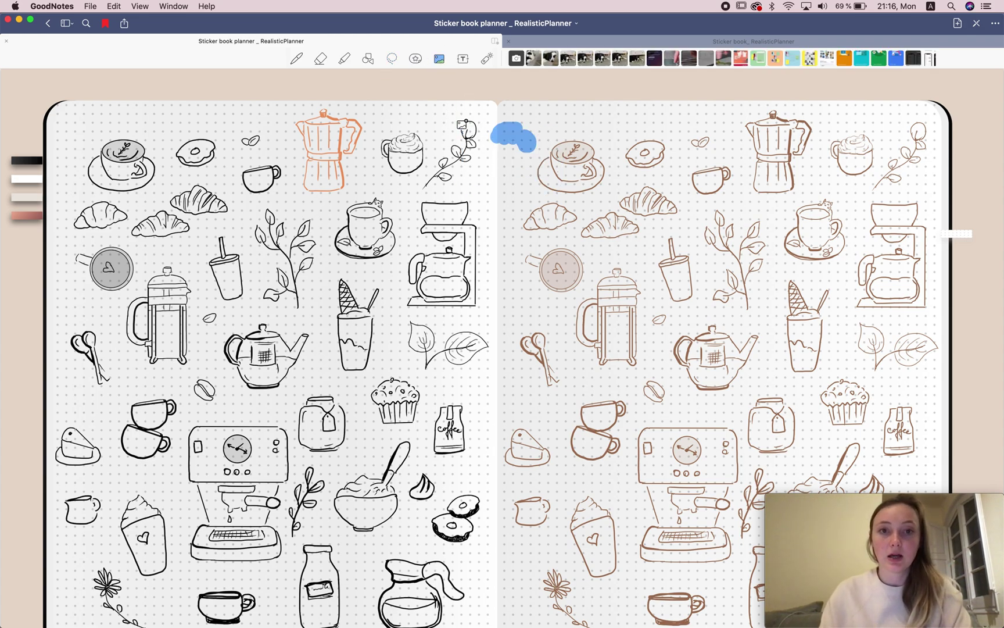
pyautogui.click(320, 58)
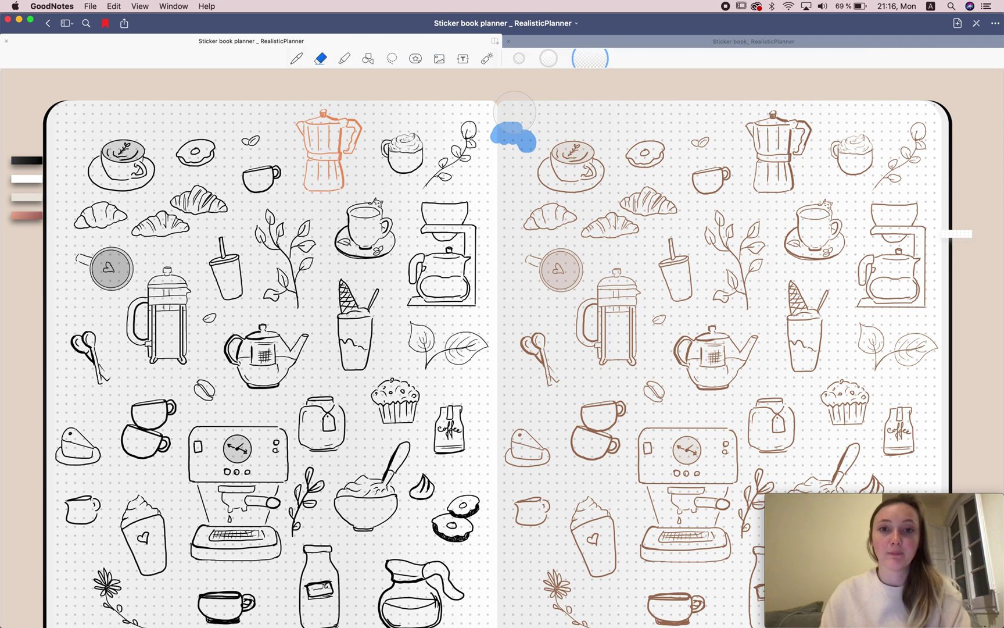
pyautogui.click(510, 134)
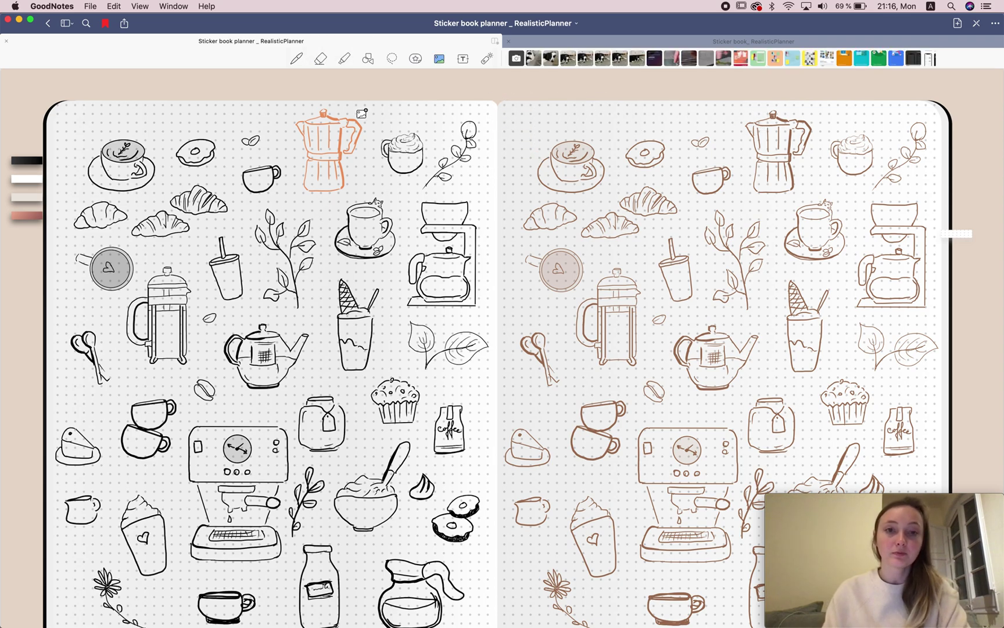
pyautogui.click(295, 60)
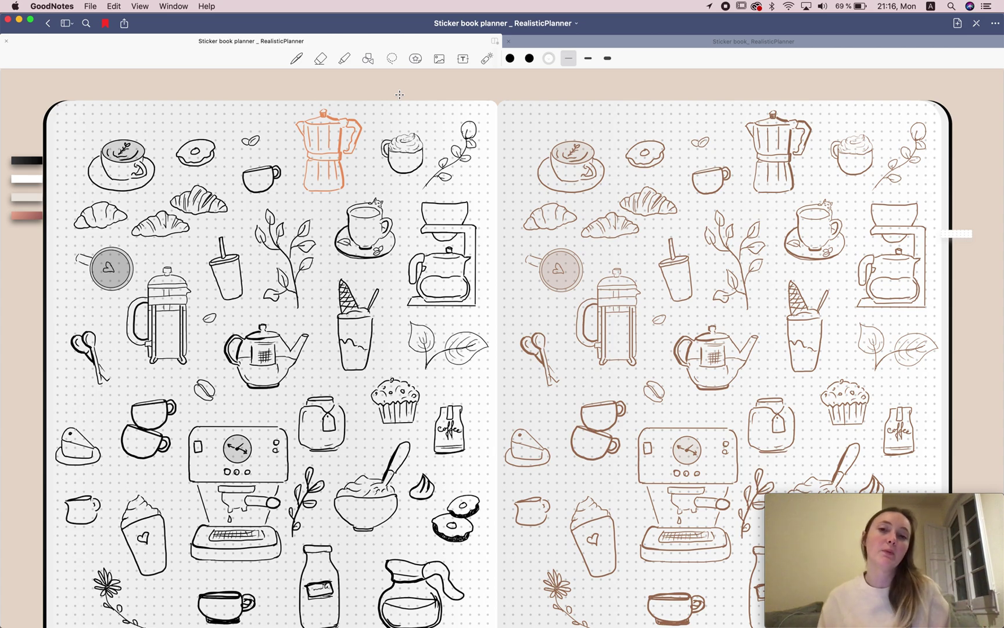
# Step: Insert the sleeping dog photo onto the spread and view the Fountain Pen style settings
pyautogui.click(440, 58)
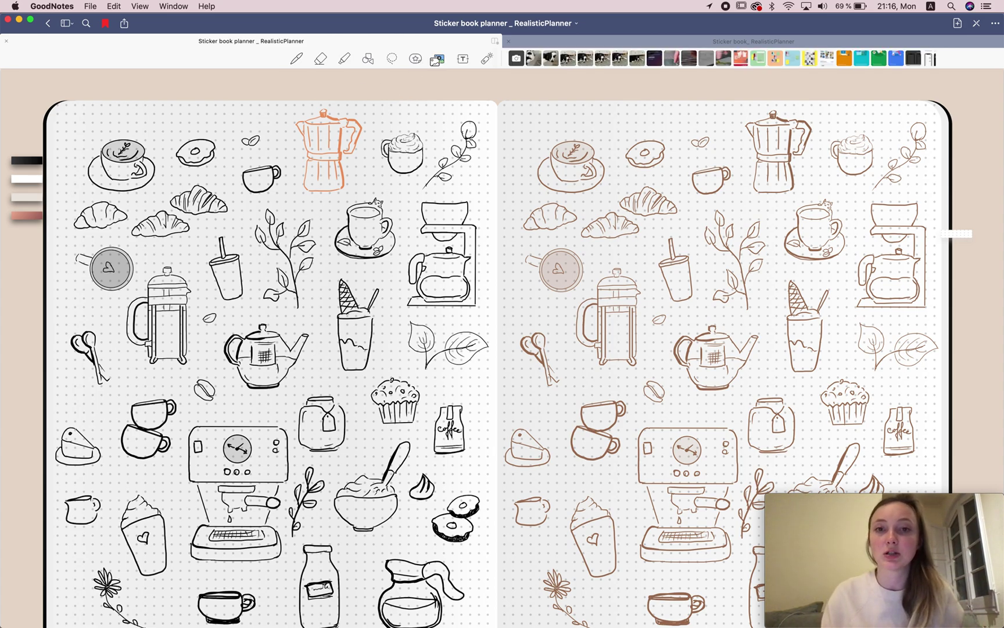
pyautogui.click(550, 58)
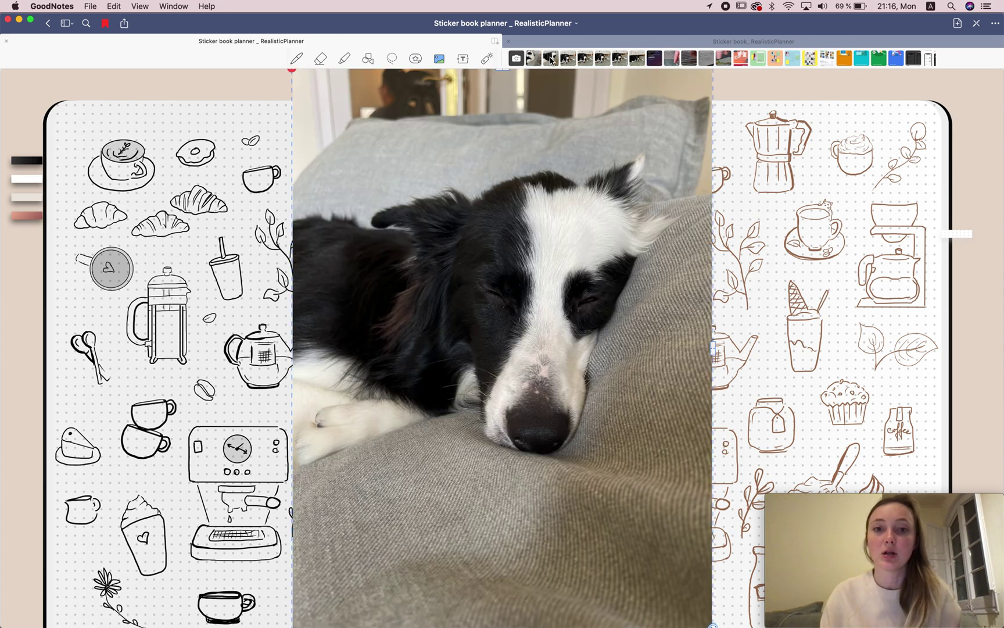
pyautogui.click(321, 58)
pyautogui.click(297, 59)
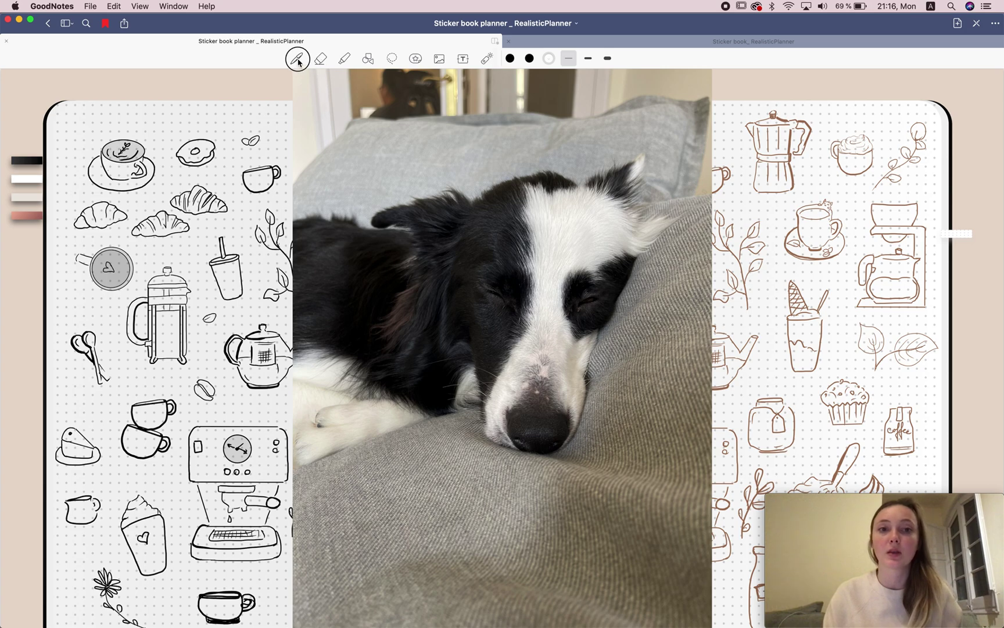
pyautogui.click(297, 60)
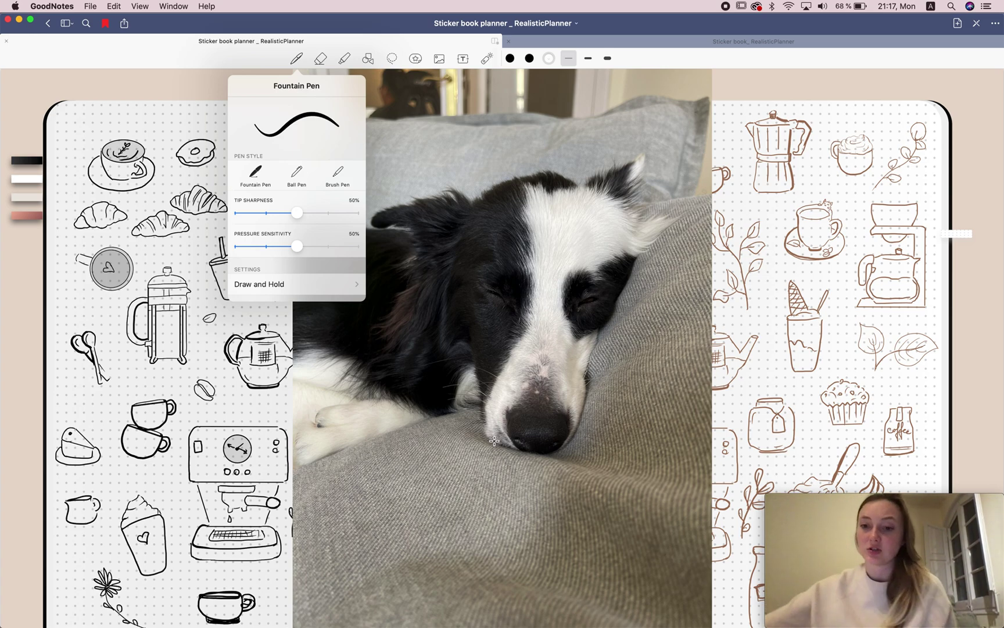
pyautogui.click(568, 448)
# Step: Draw white strokes around the dog's nose and over its left eye, undoing the right-eye stroke
pyautogui.moveTo(567, 449)
pyautogui.mouseDown()
pyautogui.moveTo(593, 337)
pyautogui.moveTo(657, 227)
pyautogui.moveTo(636, 209)
pyautogui.moveTo(644, 154)
pyautogui.moveTo(570, 182)
pyautogui.moveTo(526, 173)
pyautogui.moveTo(457, 198)
pyautogui.moveTo(430, 195)
pyautogui.moveTo(375, 221)
pyautogui.moveTo(409, 226)
pyautogui.moveTo(405, 276)
pyautogui.moveTo(419, 323)
pyautogui.moveTo(408, 362)
pyautogui.moveTo(457, 356)
pyautogui.moveTo(473, 366)
pyautogui.moveTo(482, 433)
pyautogui.moveTo(504, 450)
pyautogui.moveTo(561, 454)
pyautogui.moveTo(574, 433)
pyautogui.moveTo(559, 414)
pyautogui.moveTo(510, 412)
pyautogui.moveTo(541, 438)
pyautogui.moveTo(573, 414)
pyautogui.moveTo(527, 432)
pyautogui.mouseUp()
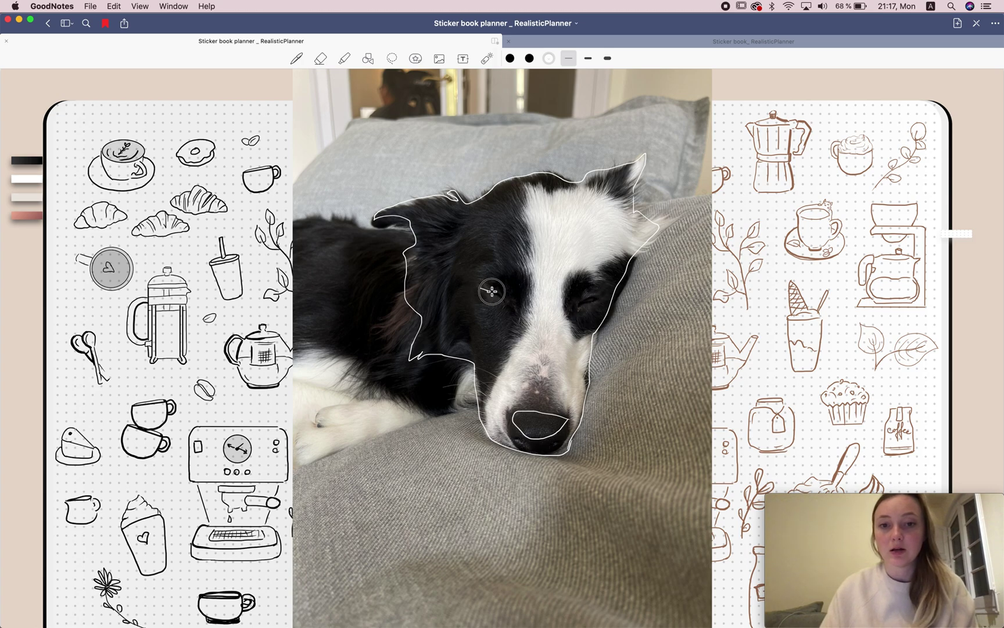
pyautogui.moveTo(492, 292); pyautogui.dragTo(499, 298)
pyautogui.moveTo(579, 302)
pyautogui.mouseDown()
pyautogui.moveTo(589, 298)
pyautogui.moveTo(582, 304)
pyautogui.mouseUp()
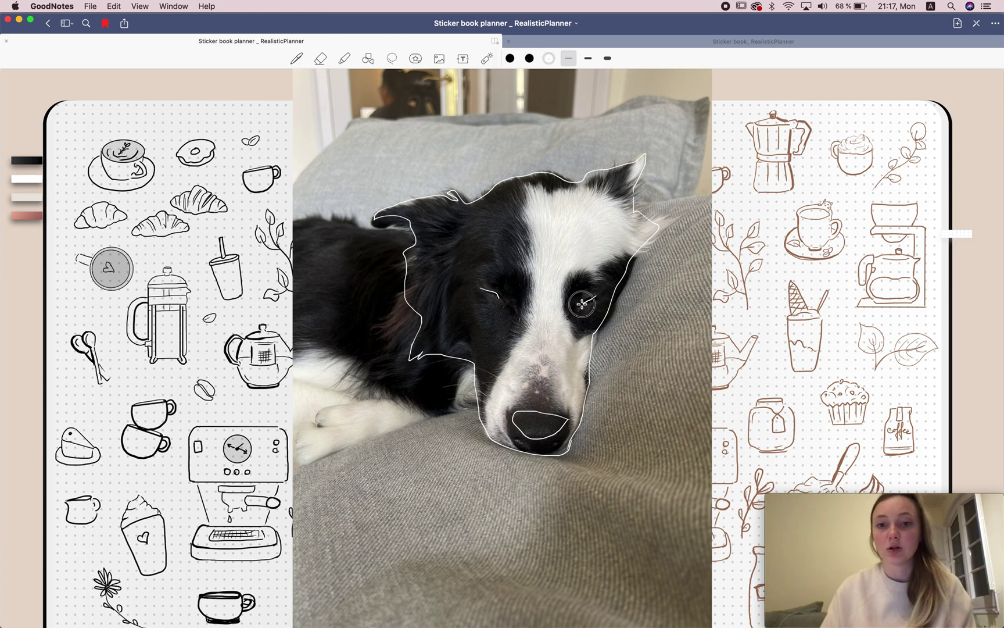
pyautogui.press('super+z')
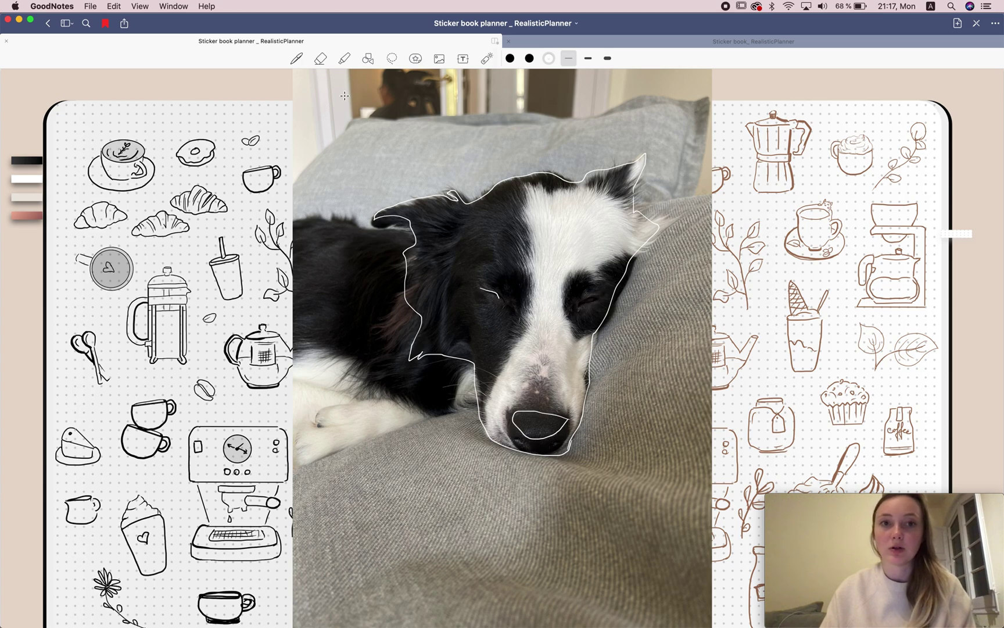
# Step: Switch off Draw and Hold in the pen settings and redraw the right closed-eye stroke
pyautogui.click(297, 59)
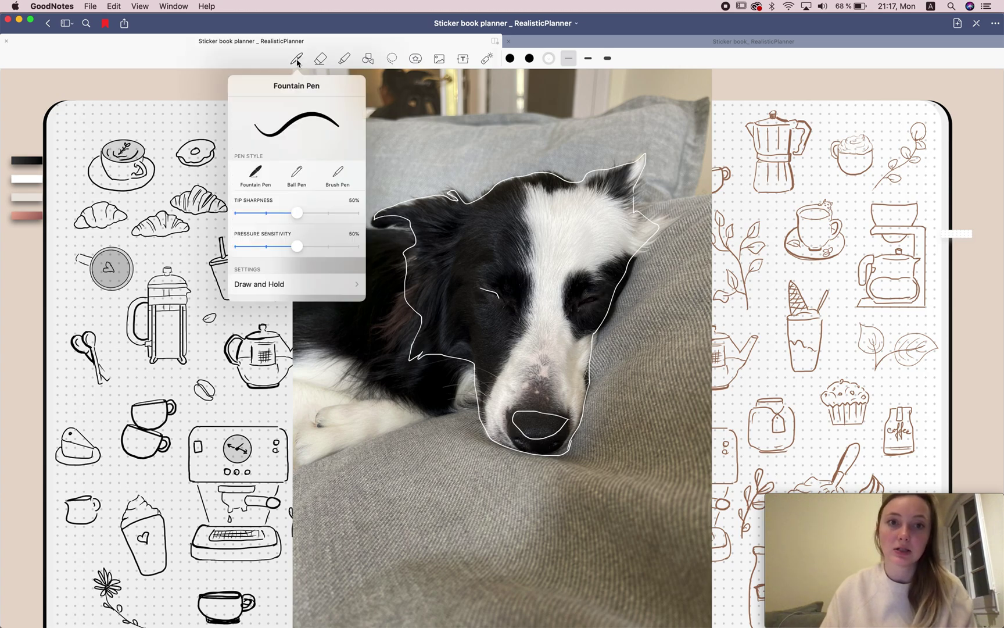
pyautogui.click(313, 285)
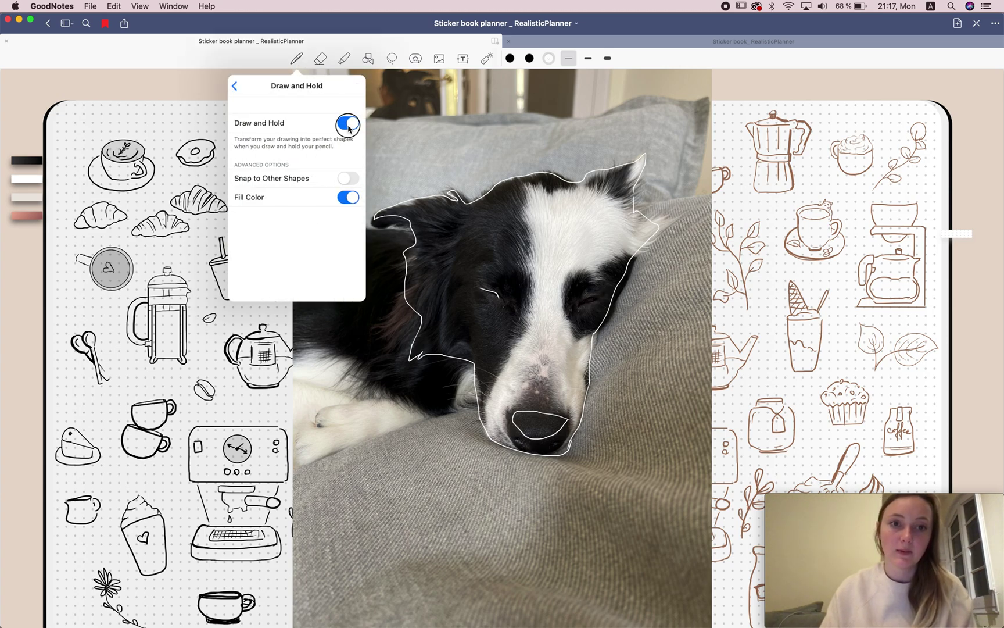
pyautogui.click(348, 123)
pyautogui.click(579, 303)
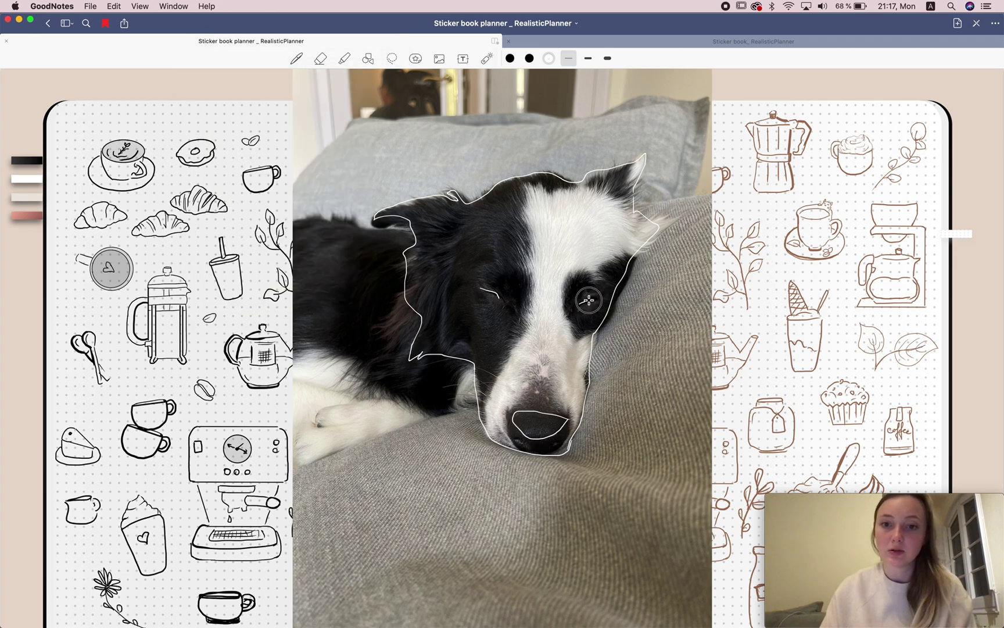
pyautogui.moveTo(596, 299); pyautogui.dragTo(578, 302)
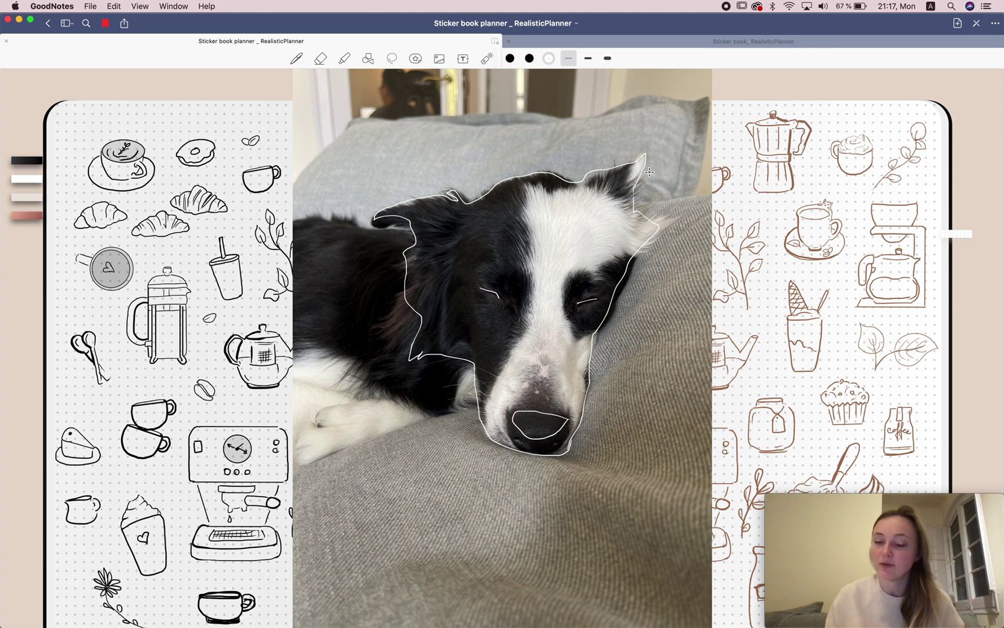
pyautogui.click(445, 60)
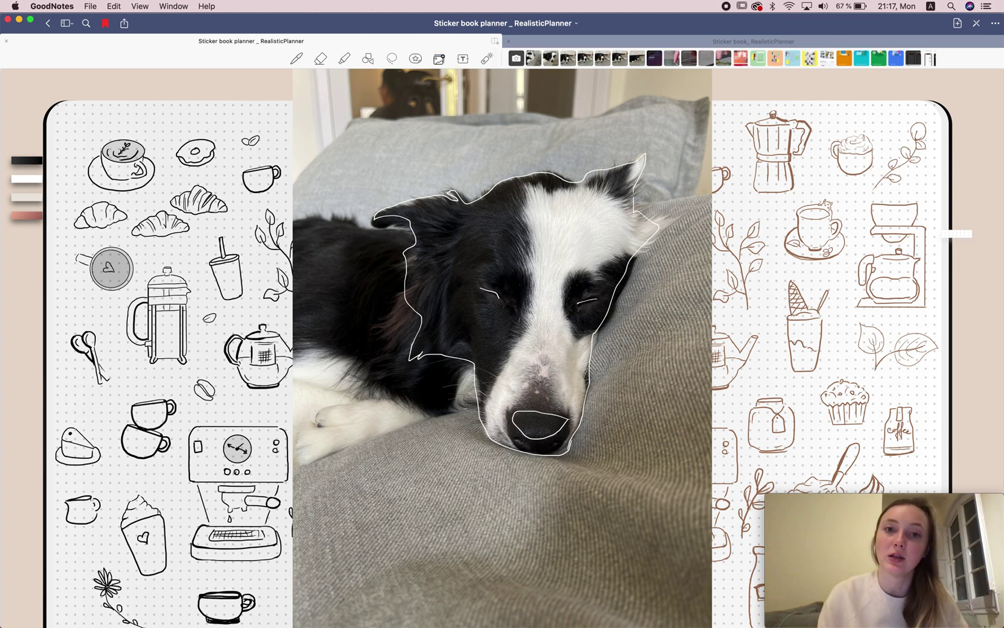
# Step: Move the dog photo lower and delete it from the page
pyautogui.click(460, 163)
pyautogui.click(377, 107)
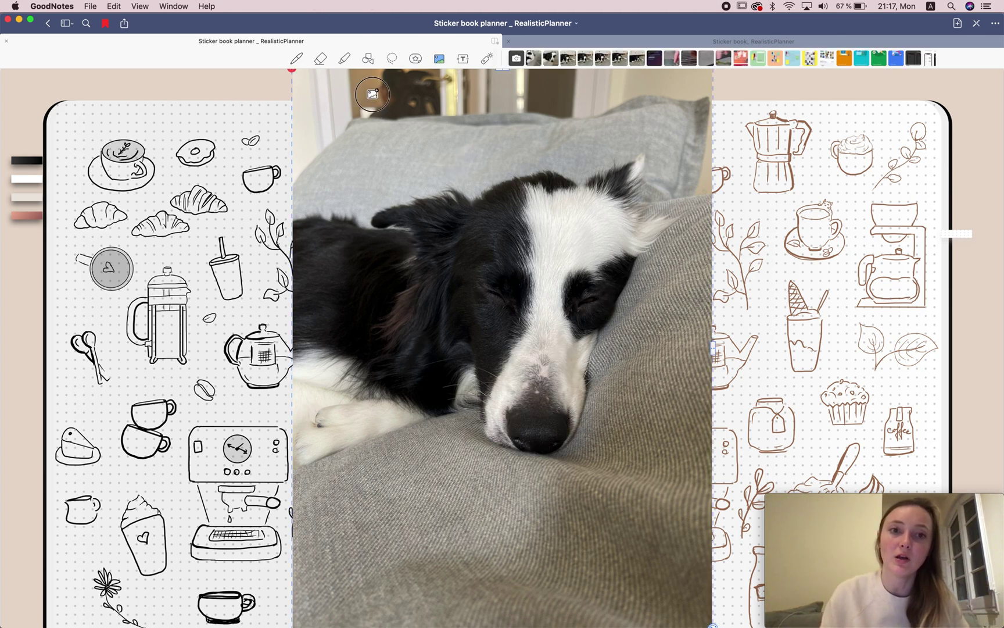
pyautogui.moveTo(373, 93); pyautogui.dragTo(373, 148)
pyautogui.click(292, 124)
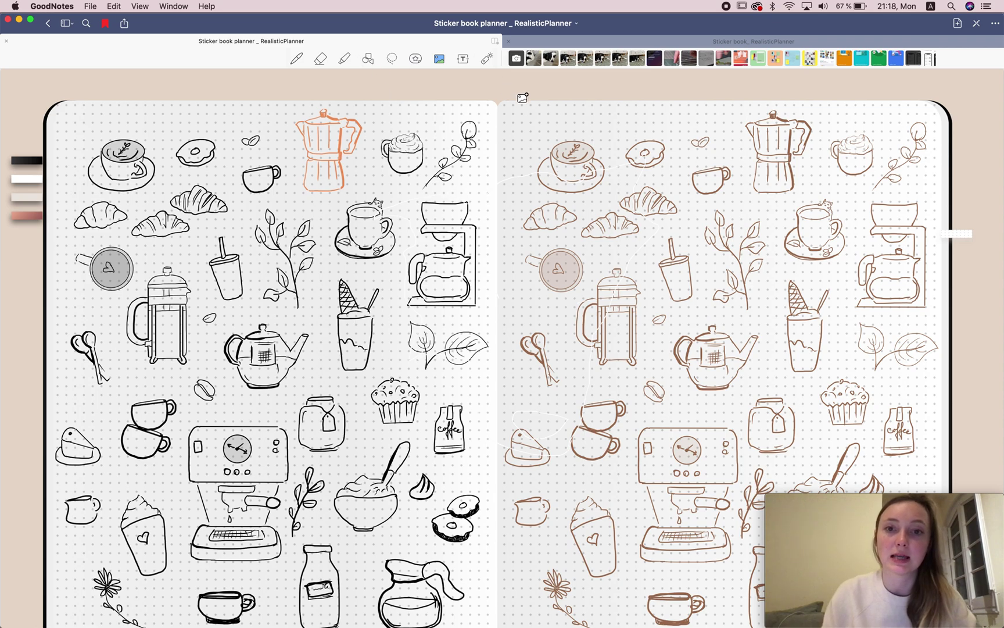
# Step: Undo the re-inserted outlined dog photo and lasso the orange moka pot sticker
pyautogui.click(522, 100)
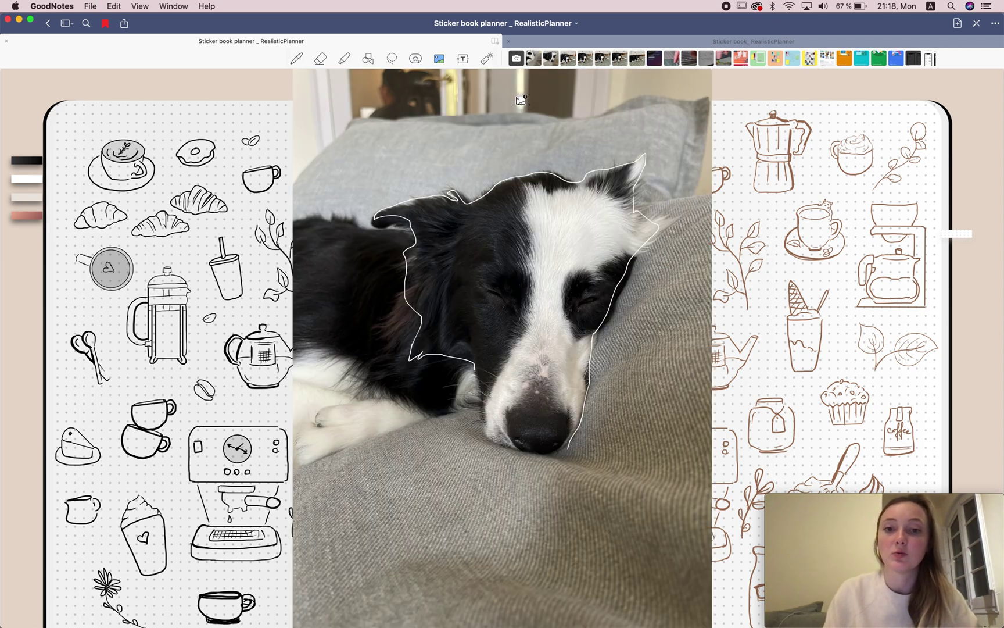
pyautogui.press('super+z')
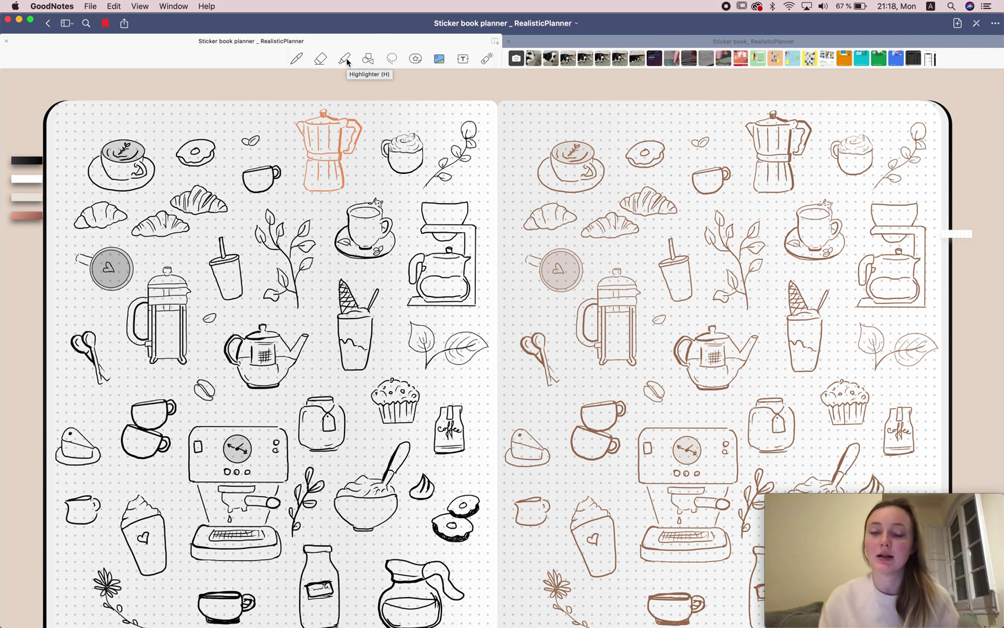
pyautogui.click(393, 58)
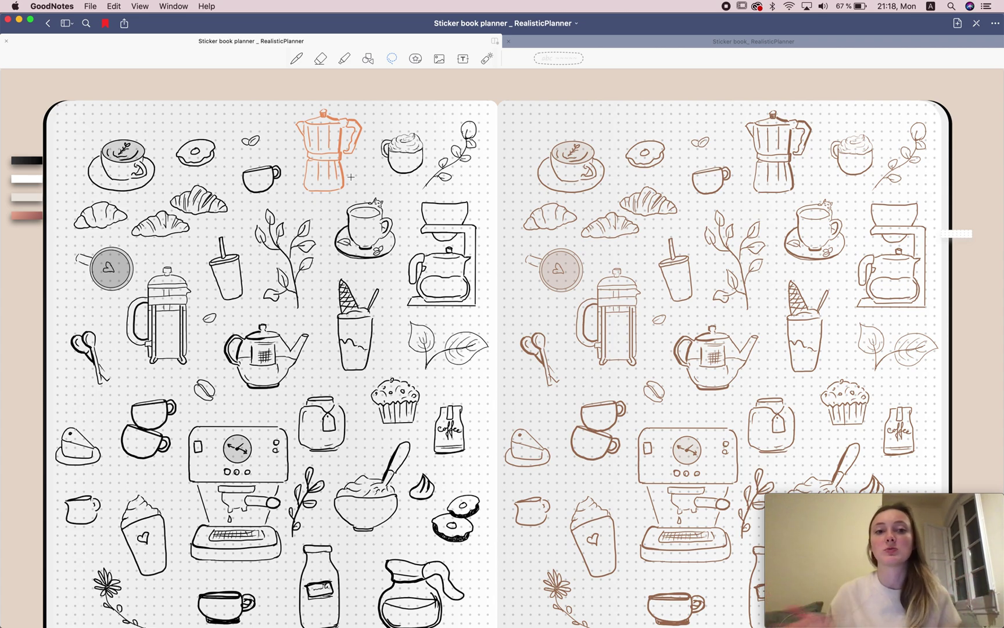
pyautogui.moveTo(351, 177)
pyautogui.mouseDown()
pyautogui.moveTo(363, 116)
pyautogui.moveTo(287, 98)
pyautogui.moveTo(296, 221)
pyautogui.moveTo(352, 173)
pyautogui.mouseUp()
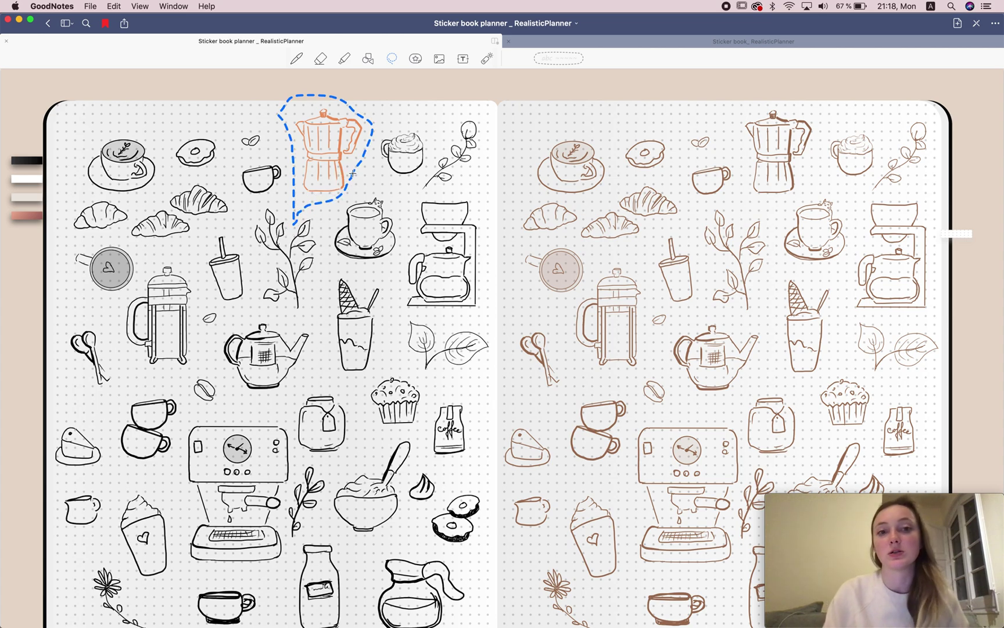
# Step: Recolour the lassoed moka pot with the black preset swatch and deselect it
pyautogui.rightClick(338, 140)
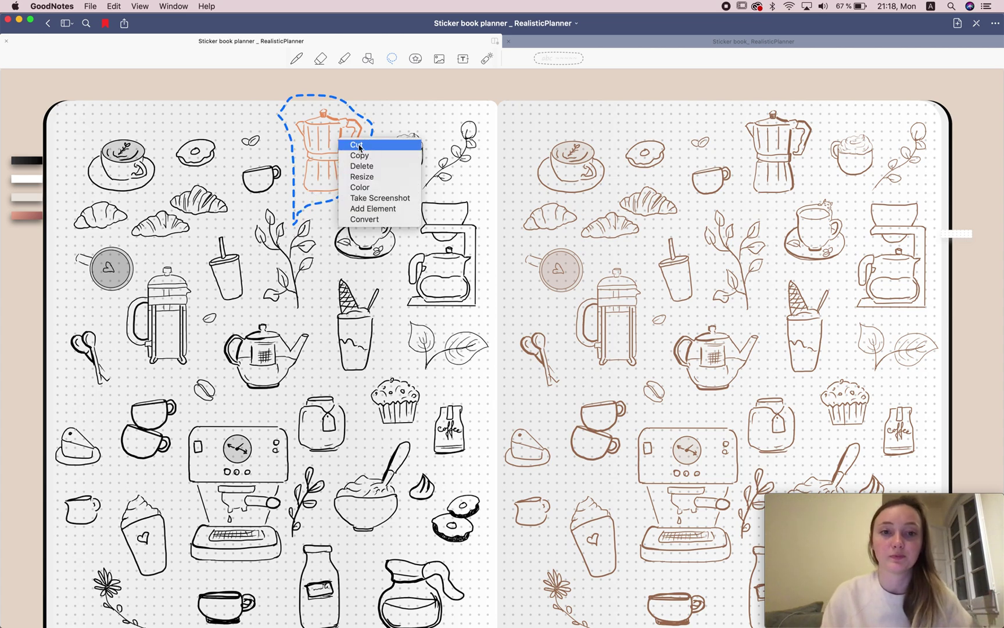
pyautogui.click(394, 190)
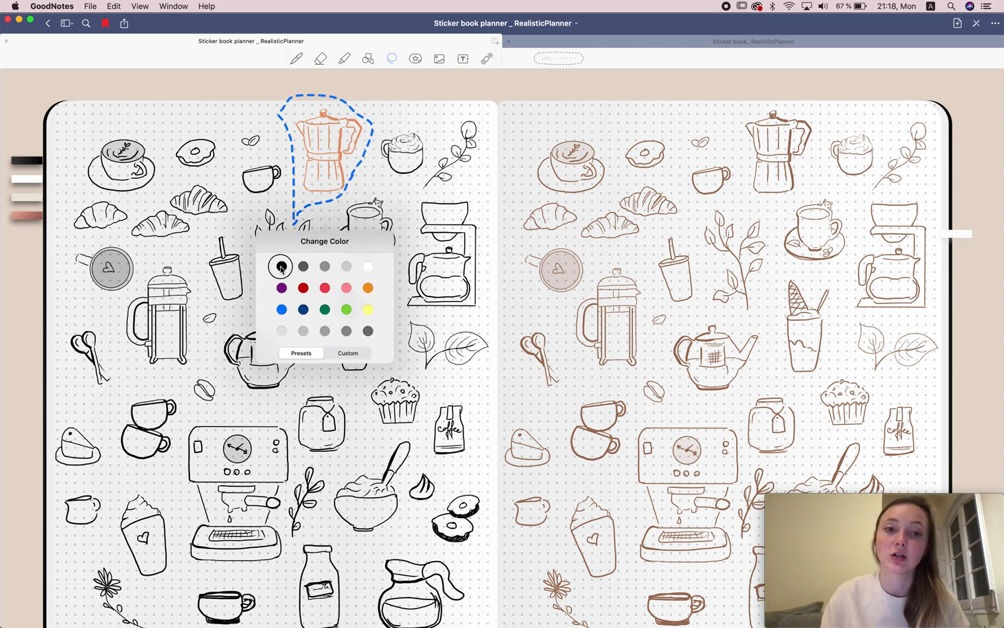
pyautogui.click(282, 267)
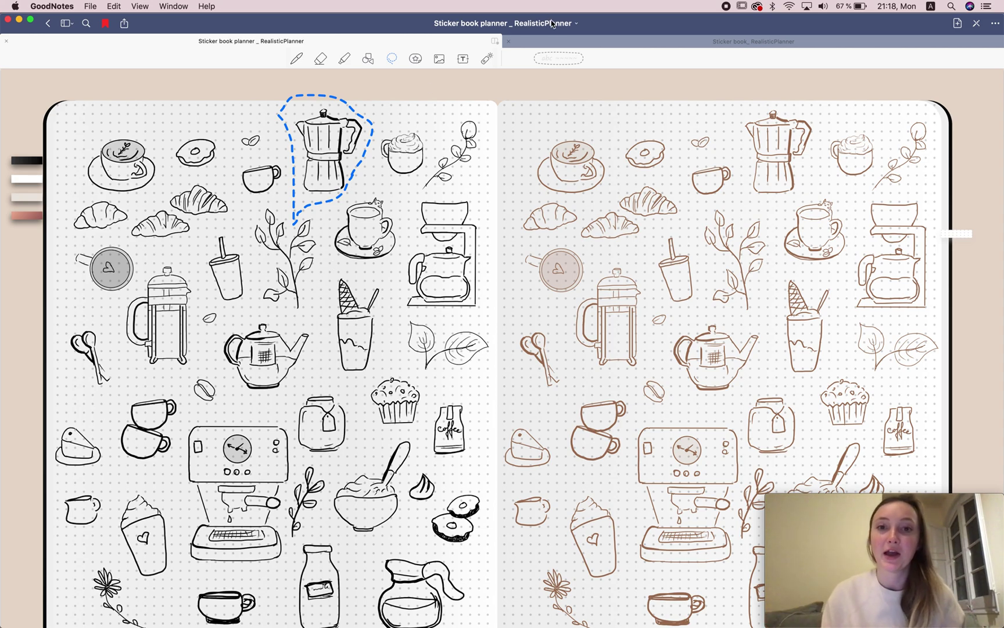
pyautogui.click(565, 93)
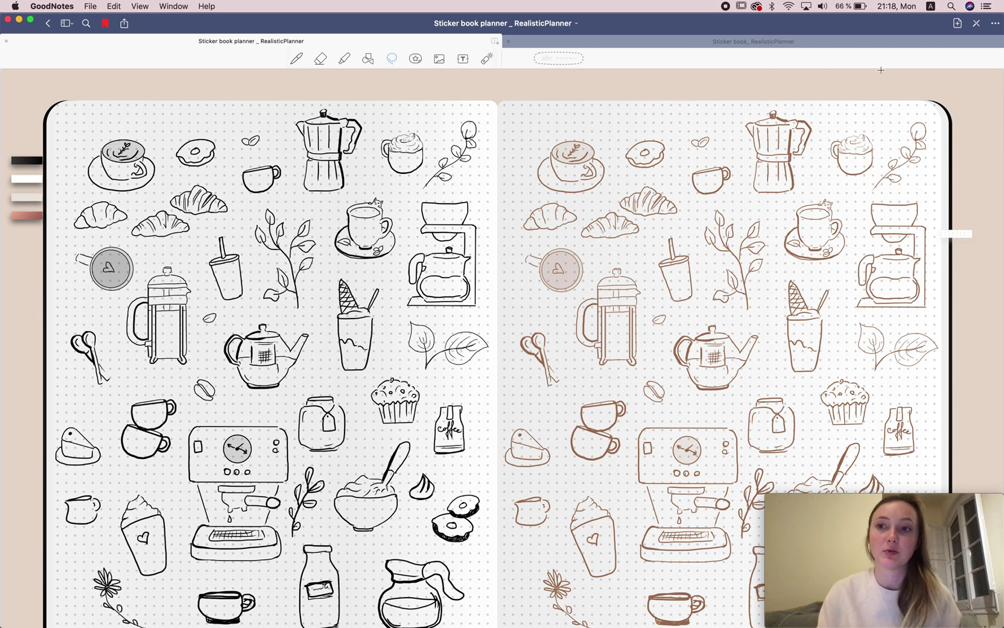
# Step: Flip through the moon, shapes and flower spreads, then edit the line-art woman spread
pyautogui.click(977, 23)
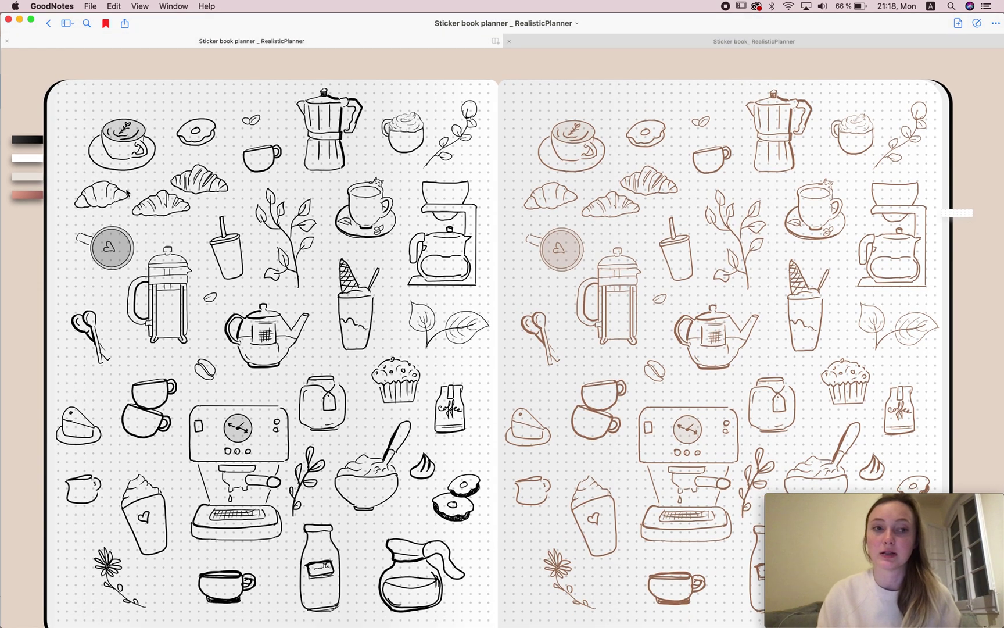
pyautogui.click(30, 161)
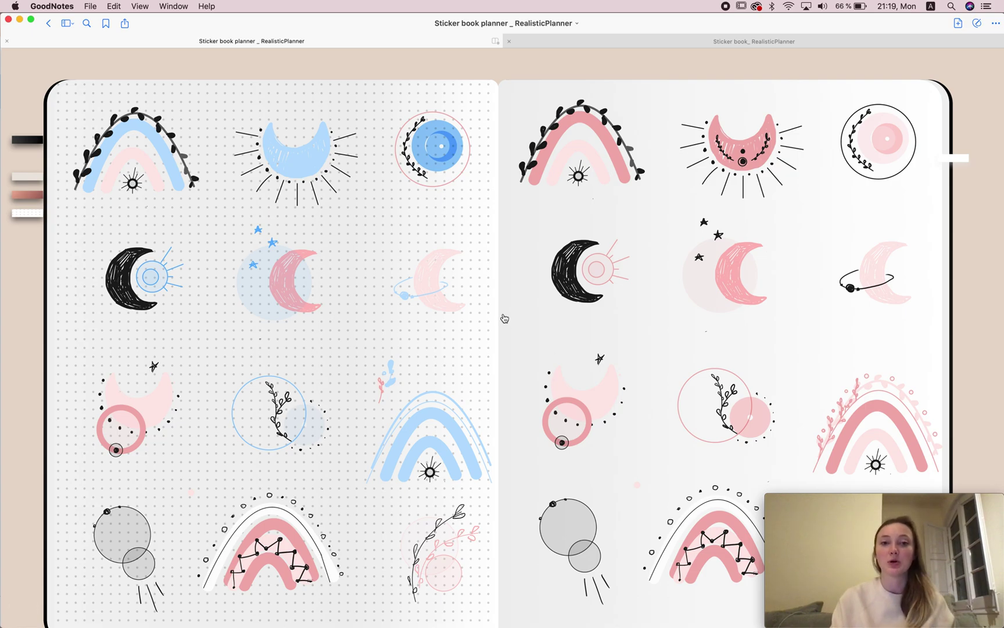
pyautogui.click(30, 183)
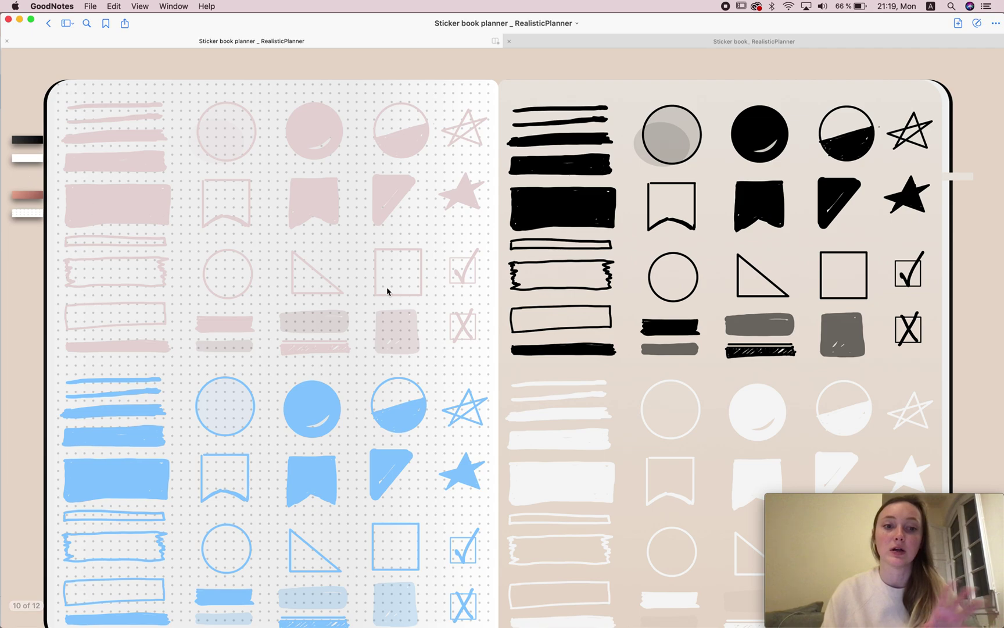
pyautogui.click(30, 197)
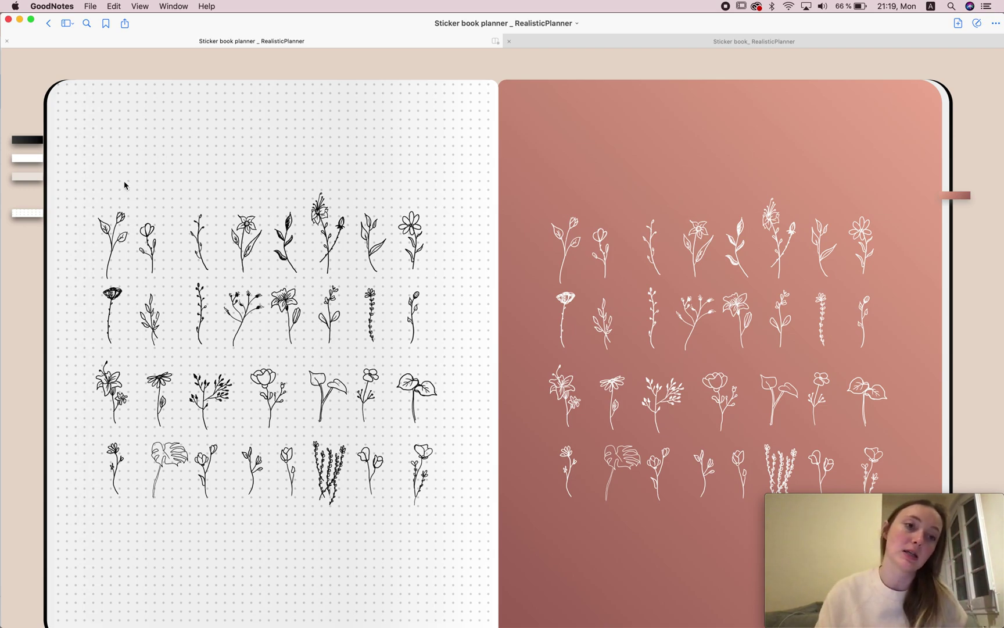
pyautogui.click(36, 214)
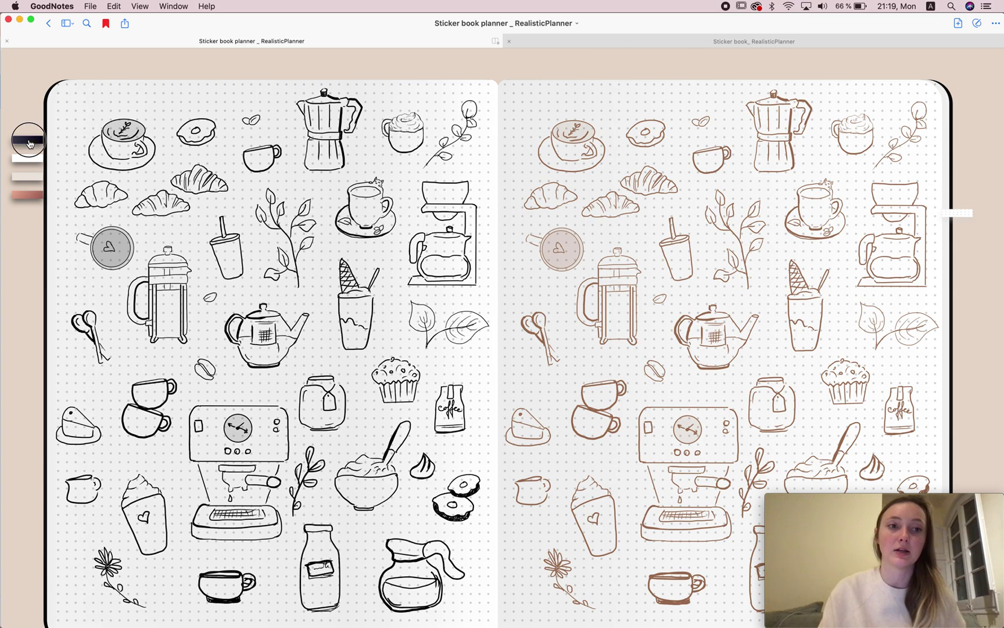
pyautogui.click(33, 163)
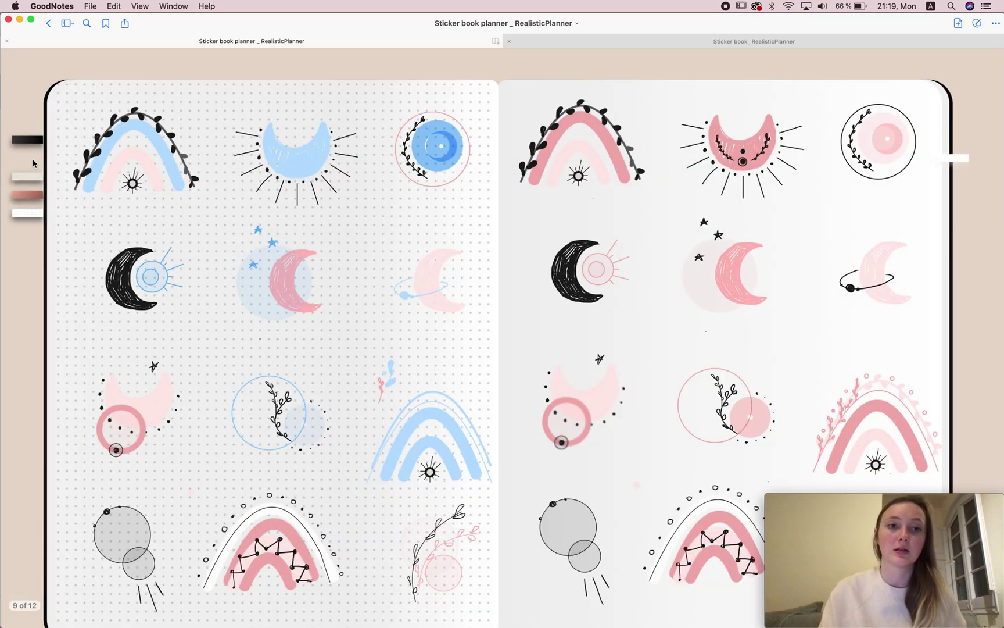
pyautogui.click(33, 163)
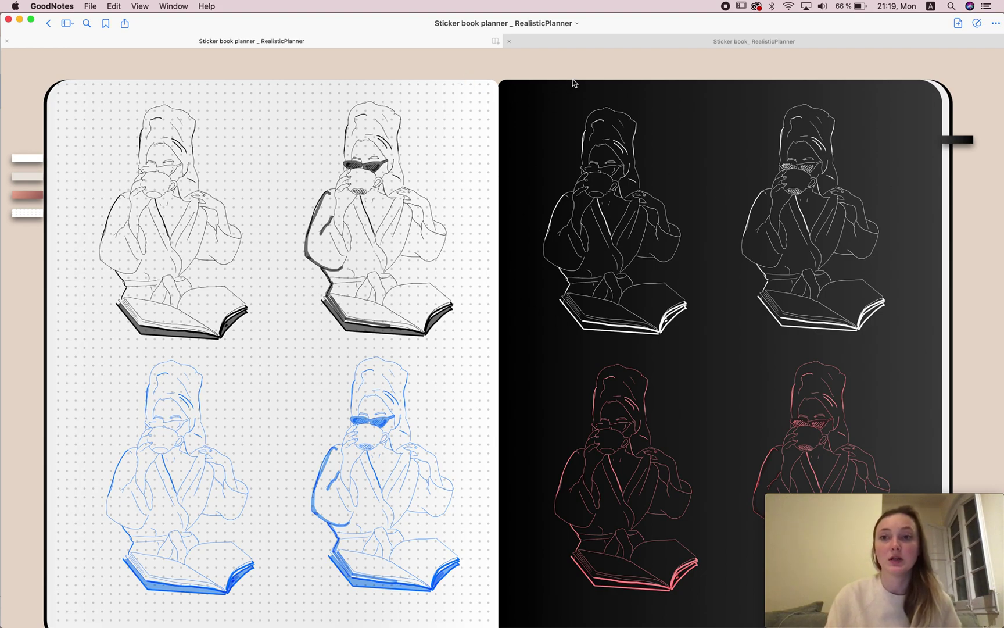
pyautogui.click(977, 23)
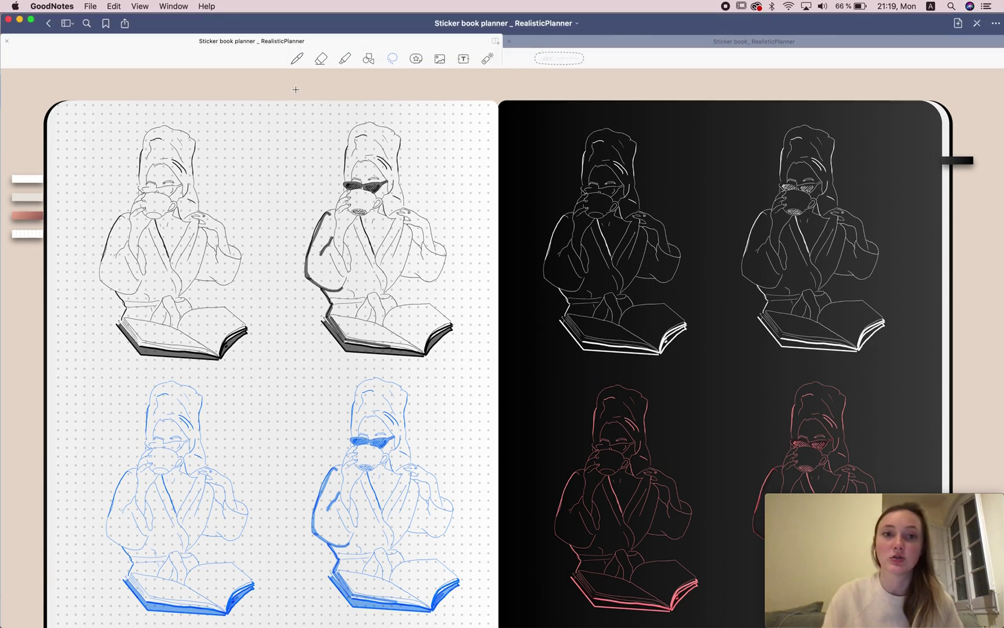
# Step: Recolour the sunglasses figure pink, undo it, and scroll across to the coffee sticker spread
pyautogui.moveTo(474, 220)
pyautogui.mouseDown()
pyautogui.moveTo(399, 108)
pyautogui.moveTo(269, 233)
pyautogui.moveTo(315, 349)
pyautogui.moveTo(410, 369)
pyautogui.moveTo(504, 213)
pyautogui.moveTo(472, 200)
pyautogui.mouseUp()
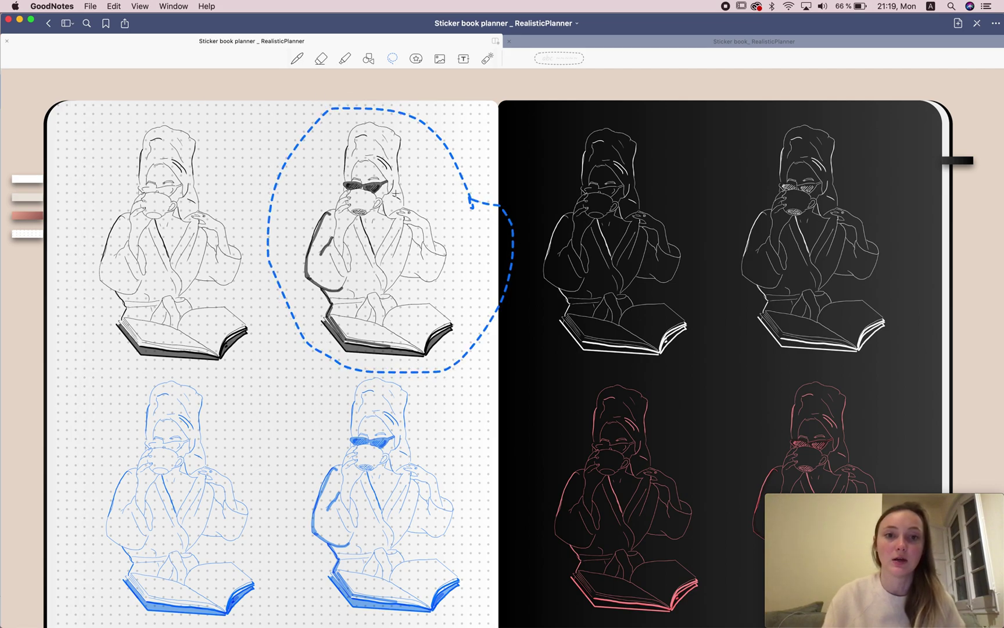
pyautogui.rightClick(381, 184)
pyautogui.click(320, 209)
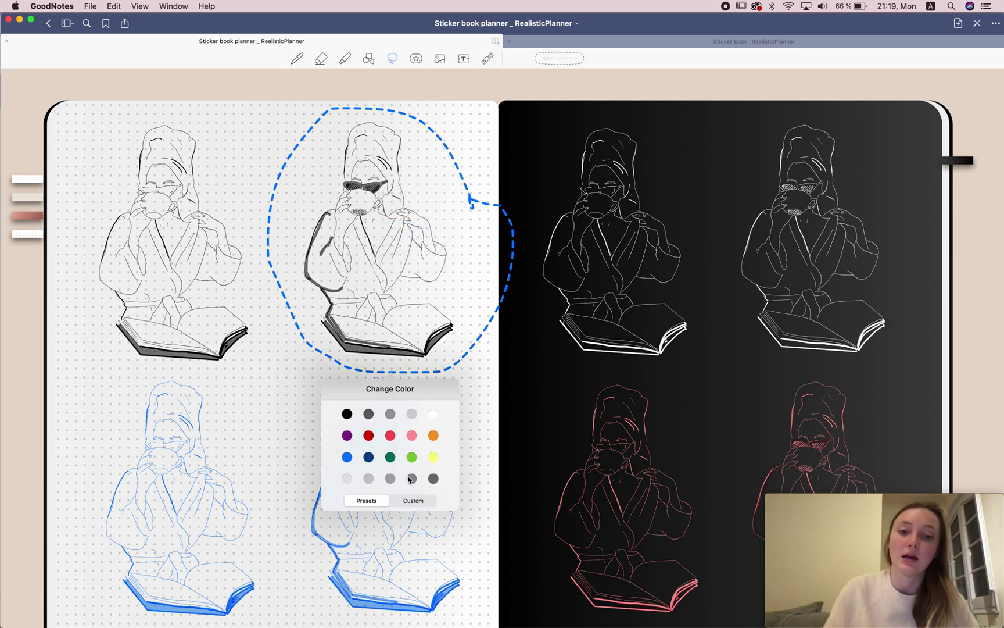
pyautogui.click(413, 438)
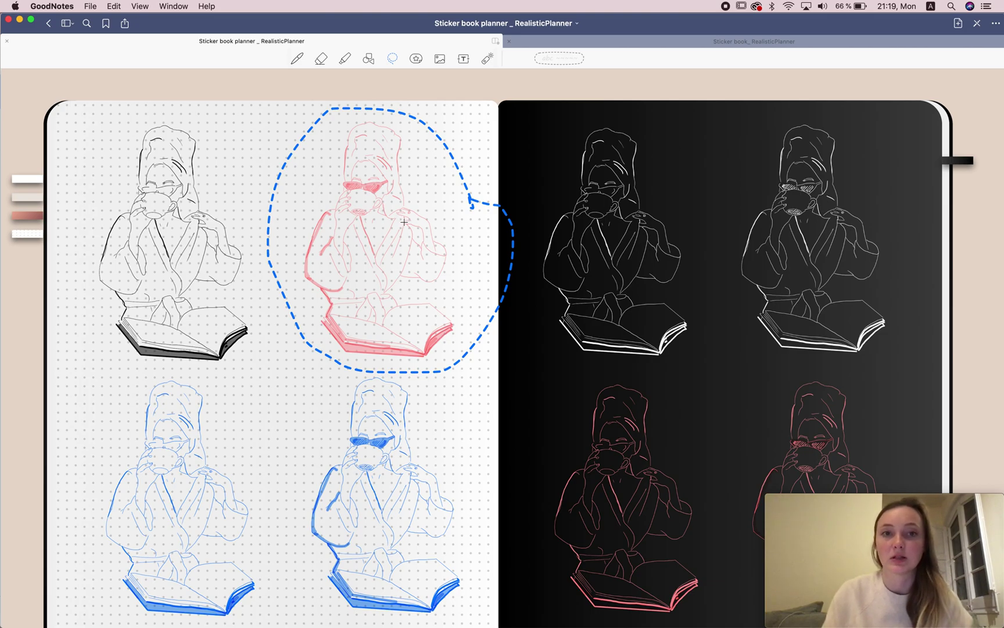
pyautogui.press('super+z')
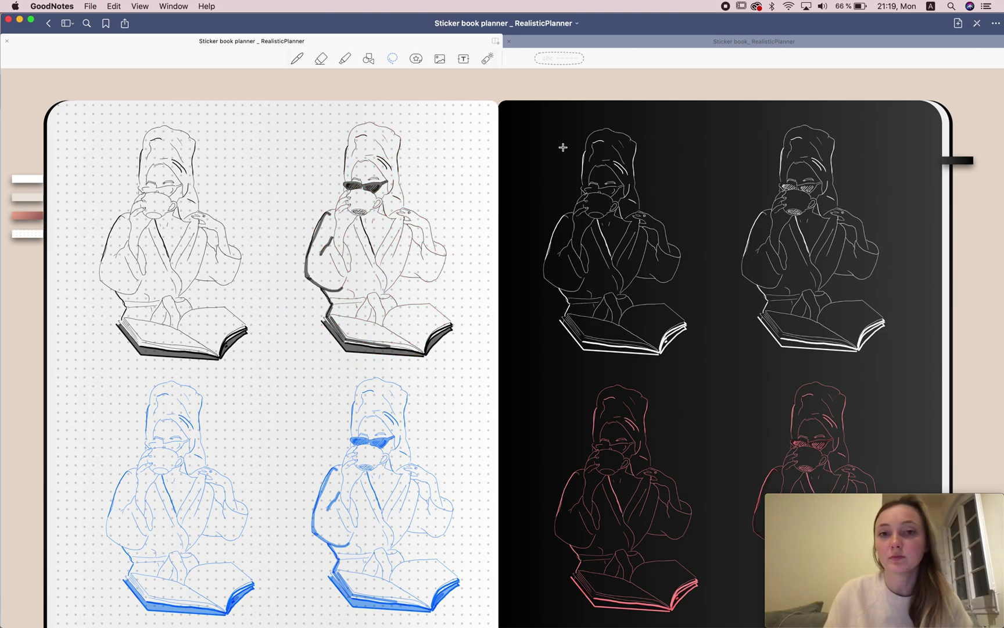
pyautogui.hscroll(15, 563, 147)
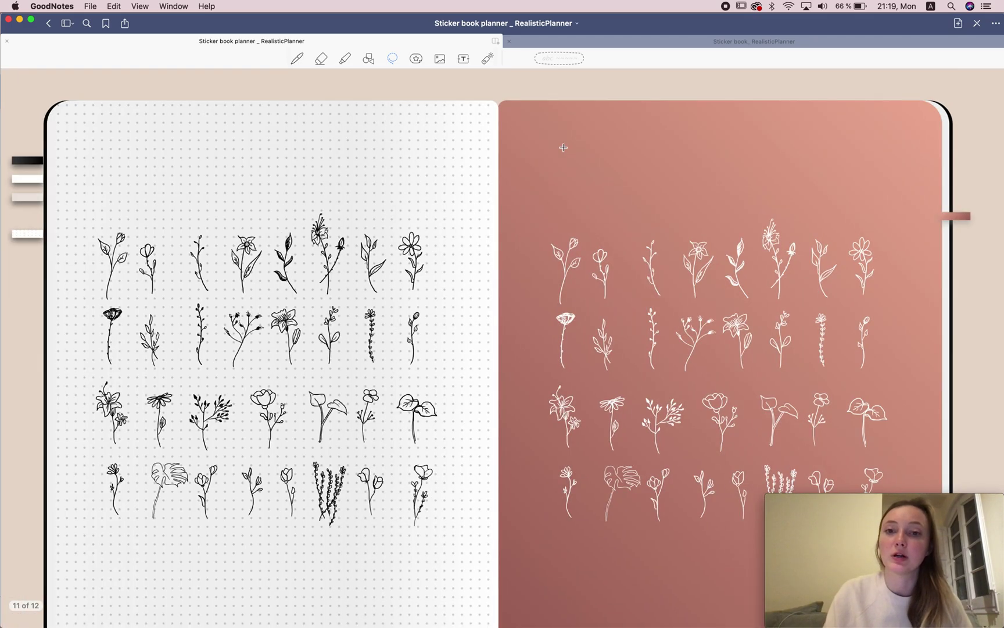
pyautogui.hscroll(5, 562, 147)
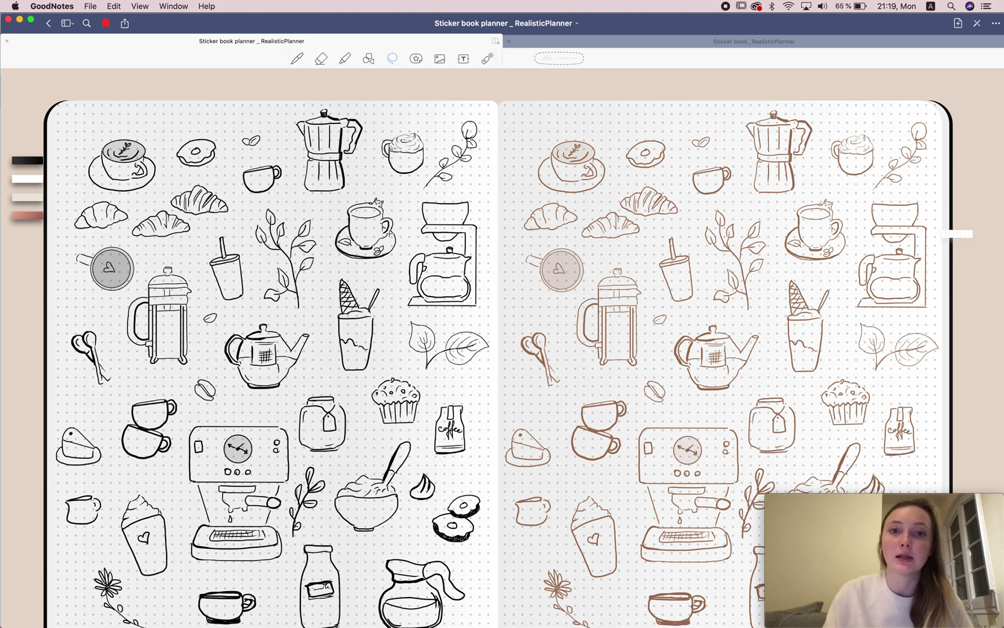
# Step: Go from the cover link to the red page and draw a test pen stroke
pyautogui.click(979, 25)
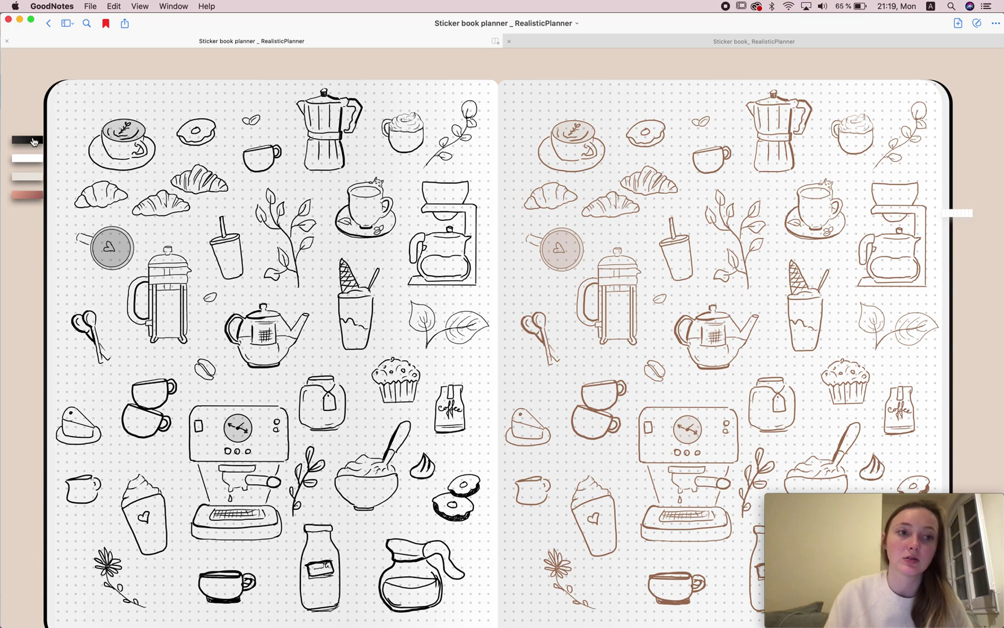
pyautogui.hscroll(-3, 497, 152)
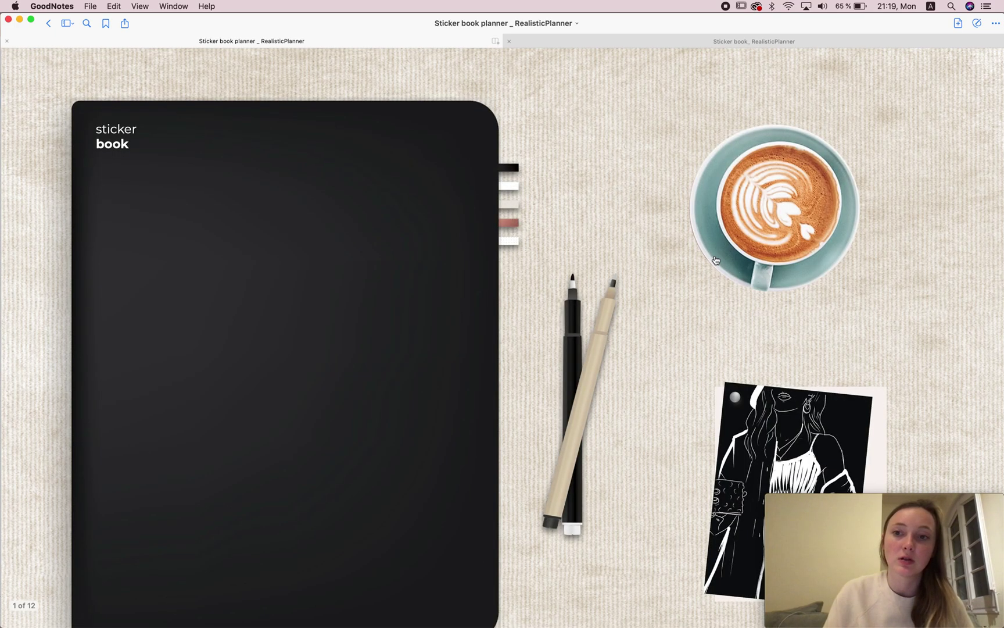
pyautogui.click(715, 260)
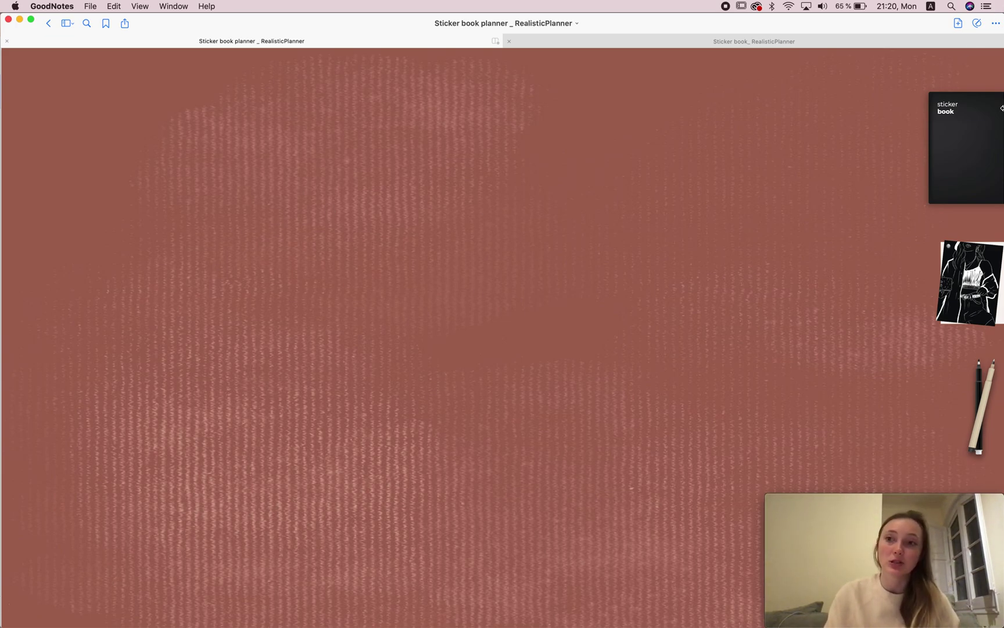
pyautogui.click(977, 24)
pyautogui.click(295, 59)
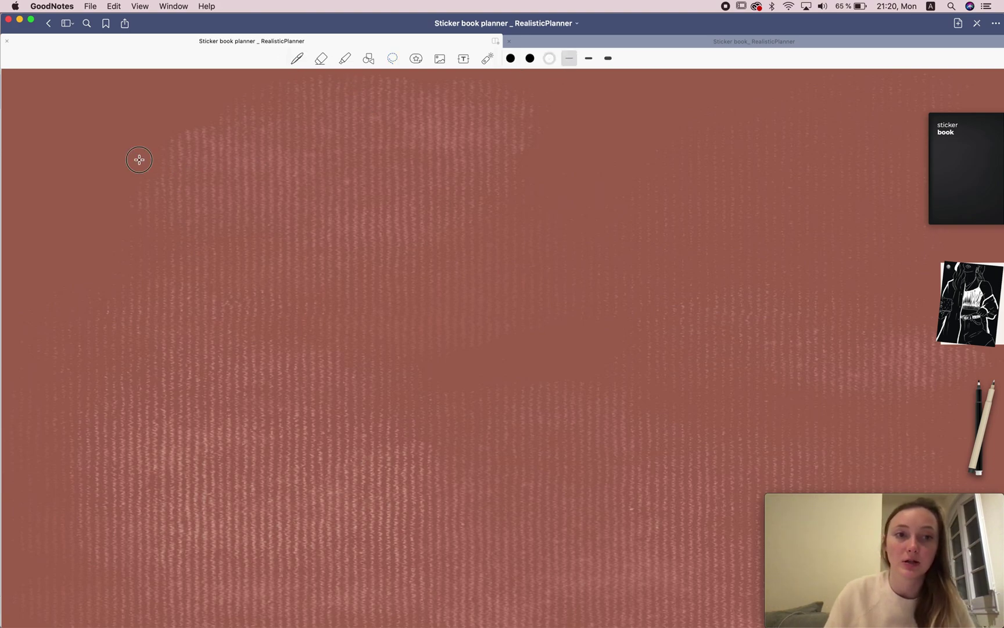
pyautogui.moveTo(140, 160); pyautogui.dragTo(241, 164)
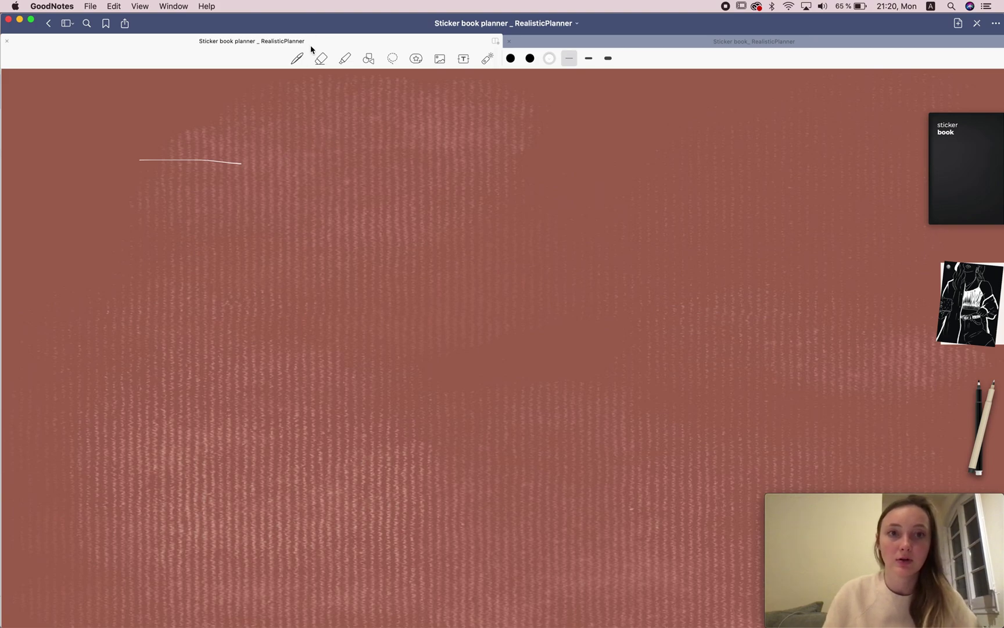
# Step: Turn on Draw and Hold in the pen settings so held strokes become straight
pyautogui.click(297, 59)
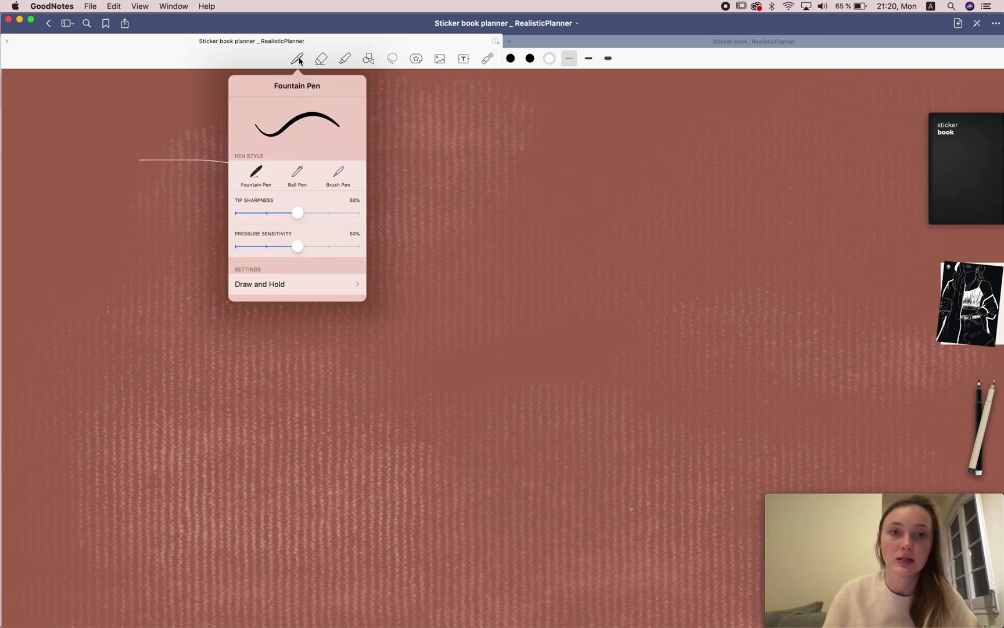
pyautogui.click(263, 286)
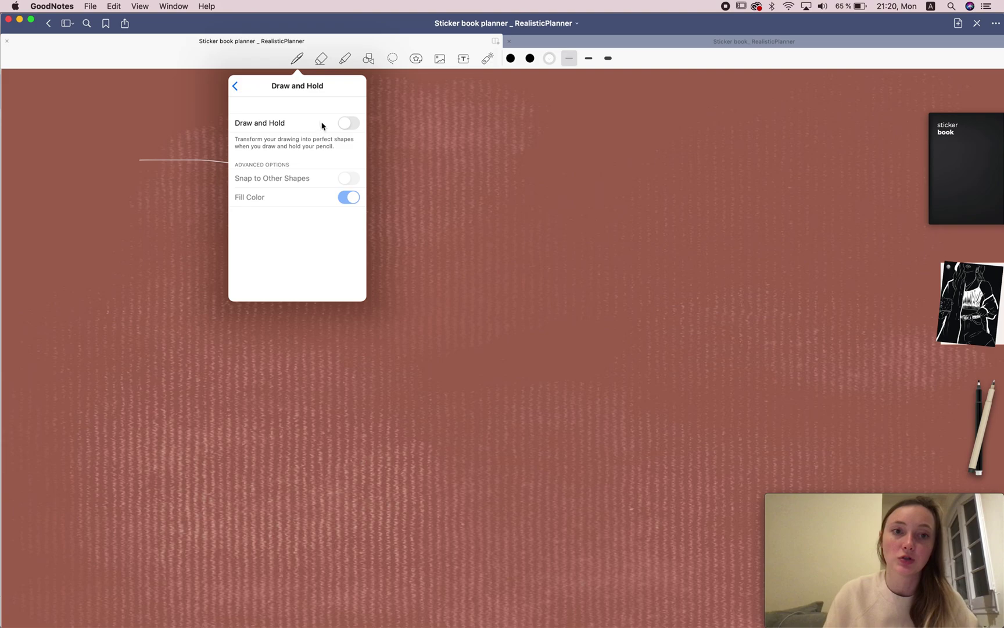
pyautogui.click(349, 125)
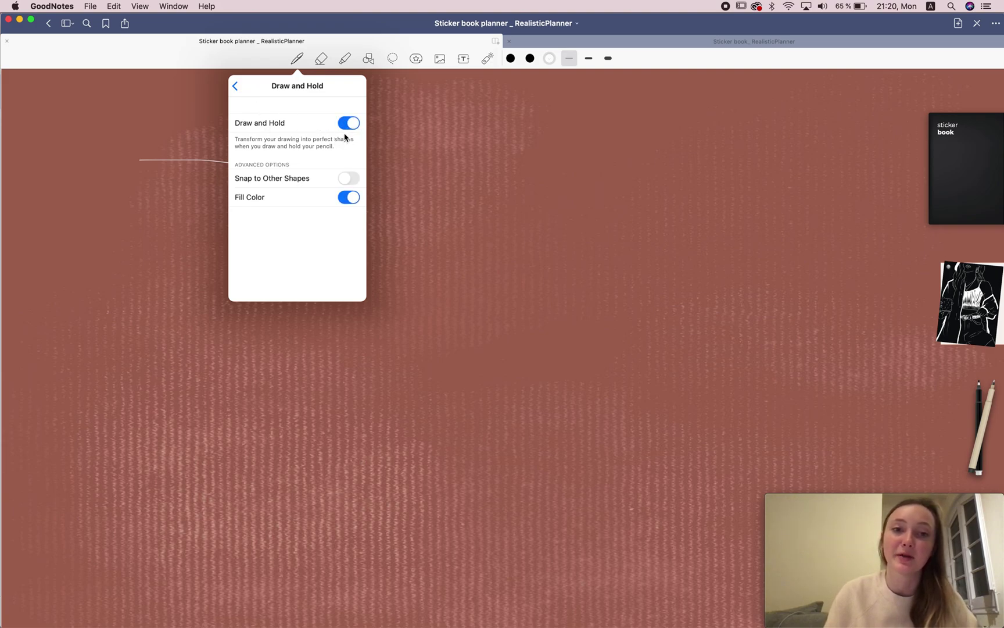
pyautogui.click(153, 212)
# Step: Draw the tape's straight white outline edges and erase the wobbly test stroke
pyautogui.moveTo(134, 191); pyautogui.dragTo(304, 190)
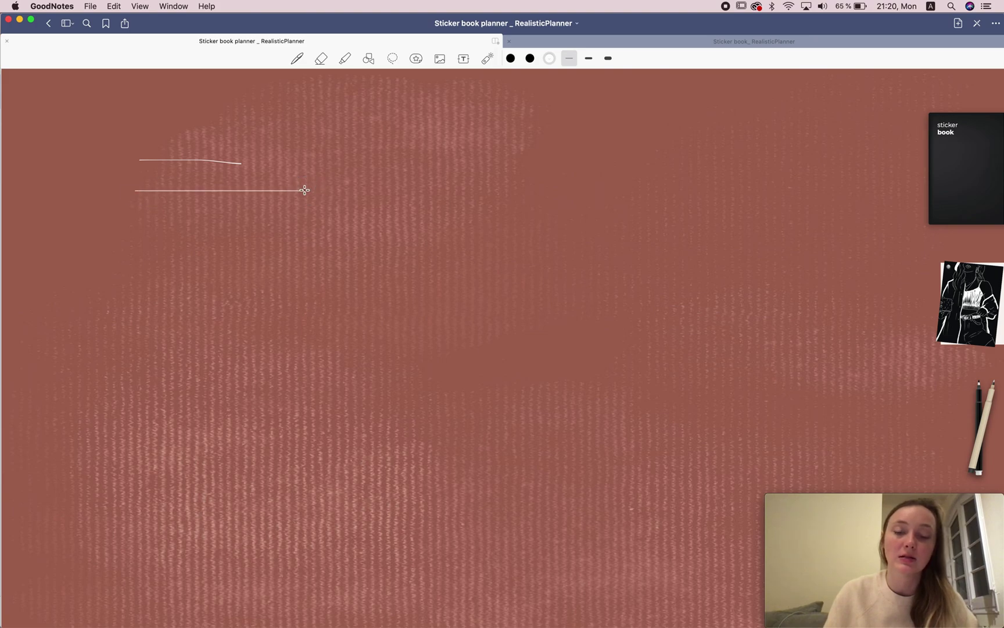
pyautogui.moveTo(135, 191)
pyautogui.mouseDown()
pyautogui.moveTo(136, 225)
pyautogui.moveTo(306, 224)
pyautogui.moveTo(294, 210)
pyautogui.moveTo(304, 191)
pyautogui.mouseUp()
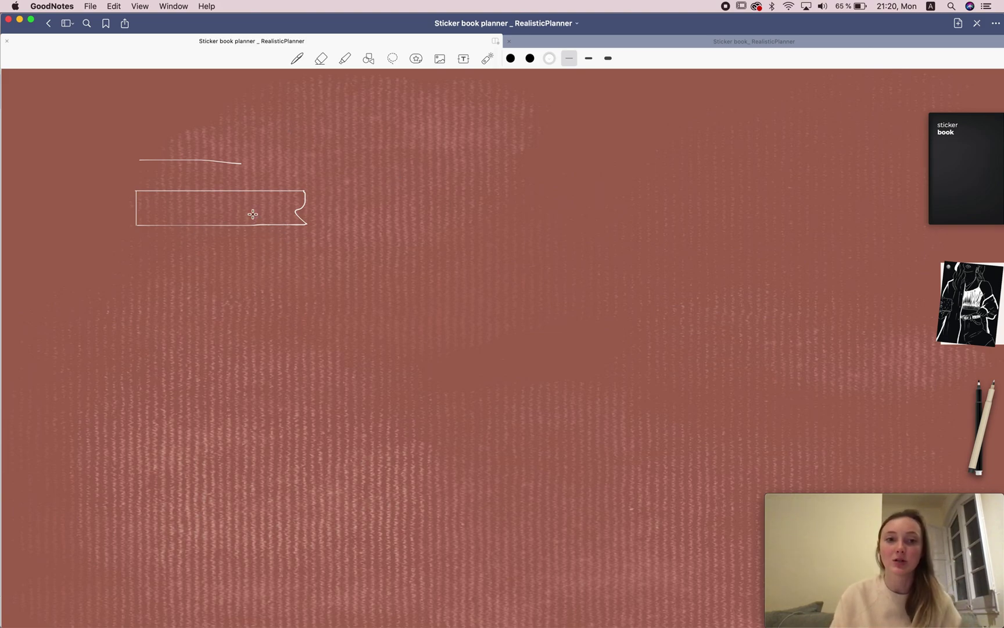
pyautogui.click(321, 58)
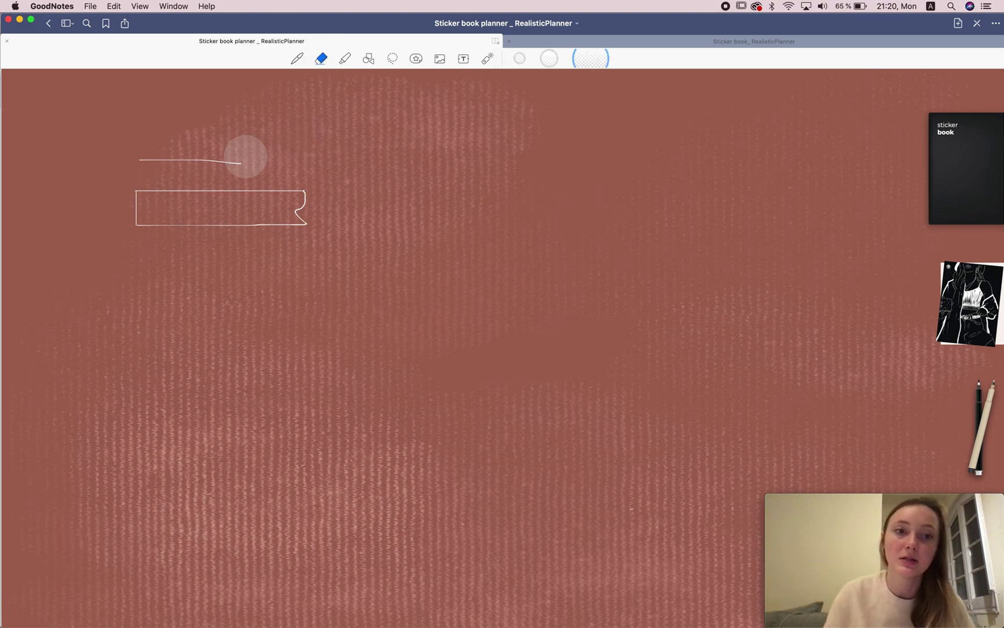
pyautogui.moveTo(246, 155); pyautogui.dragTo(232, 152)
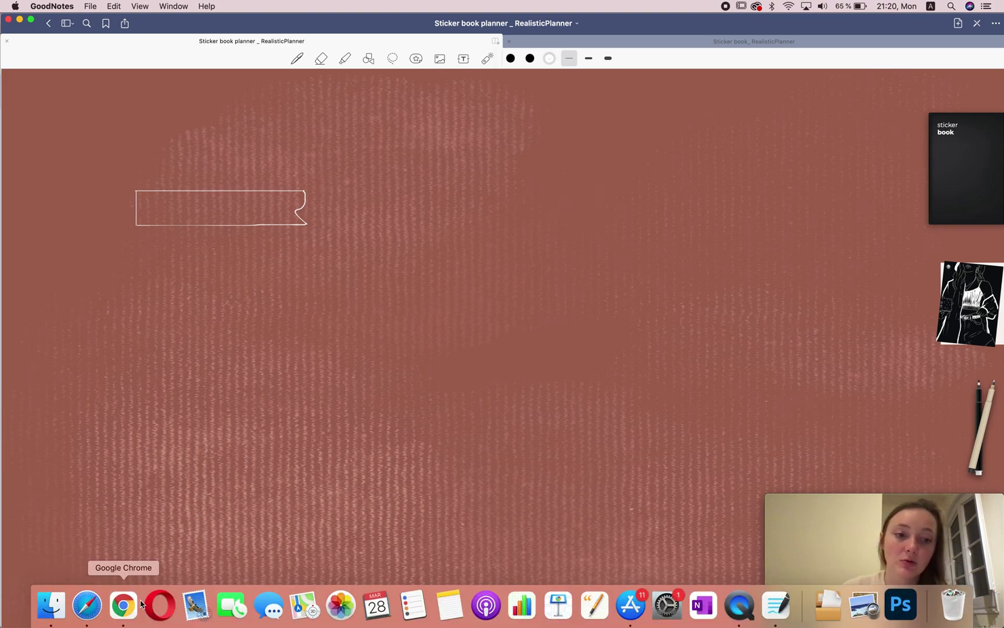
pyautogui.click(123, 606)
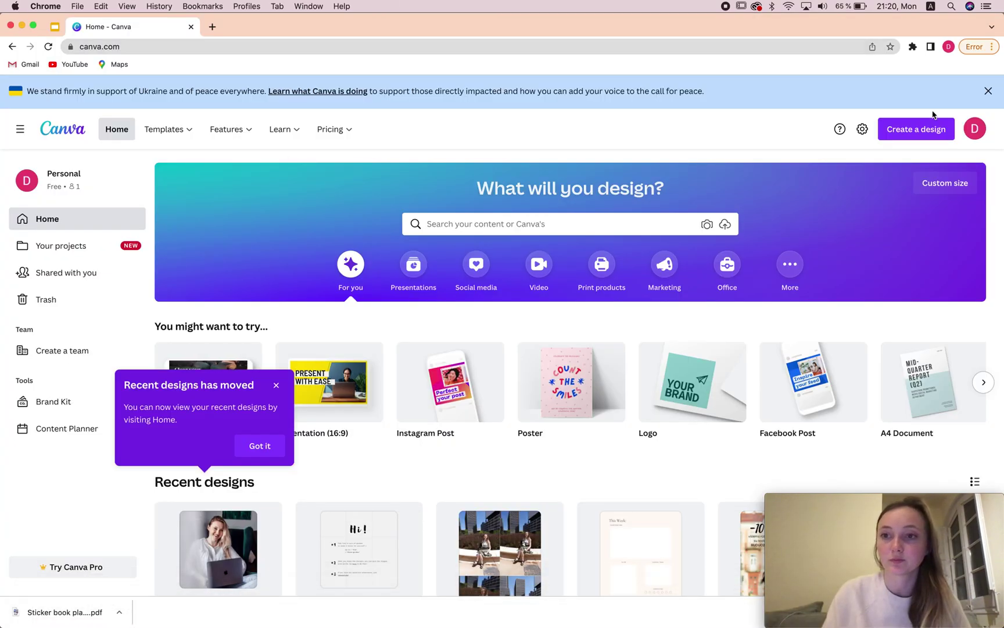
# Step: Start a new Canva design, add a plain line, lengthen it and duplicate it downward
pyautogui.click(917, 129)
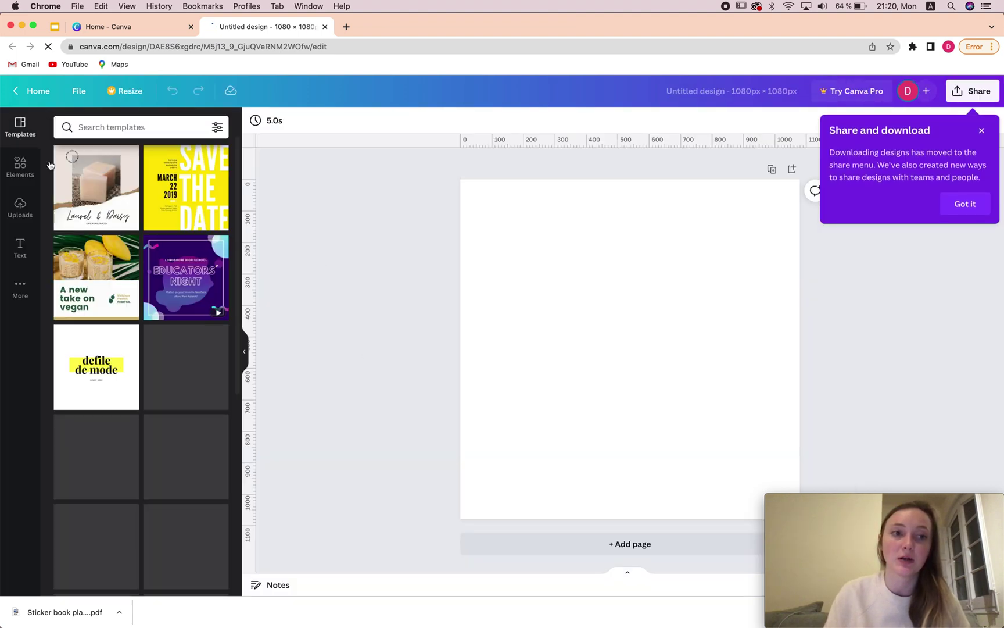
pyautogui.click(21, 166)
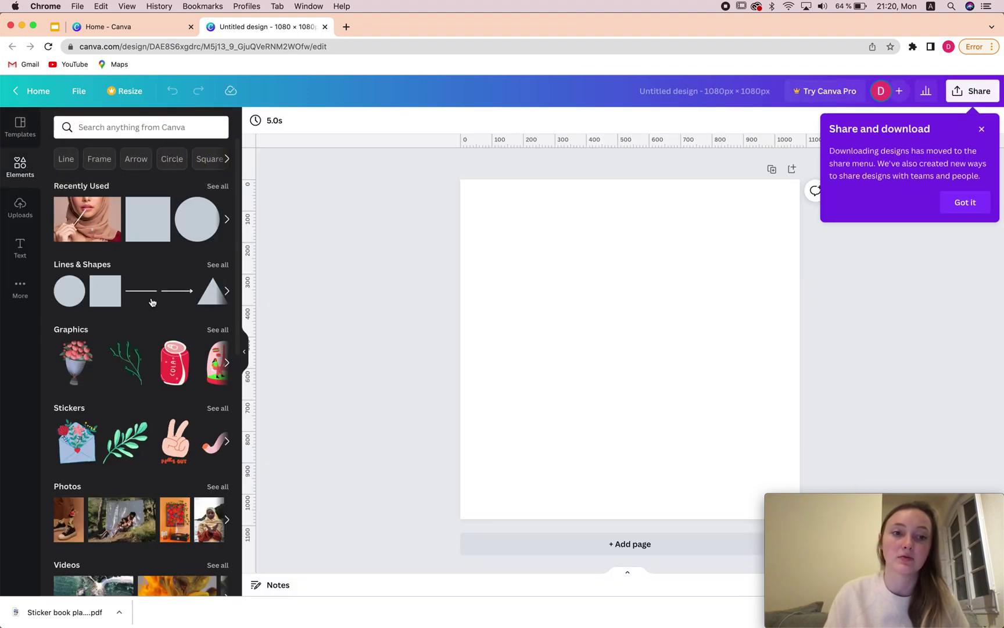
pyautogui.click(141, 290)
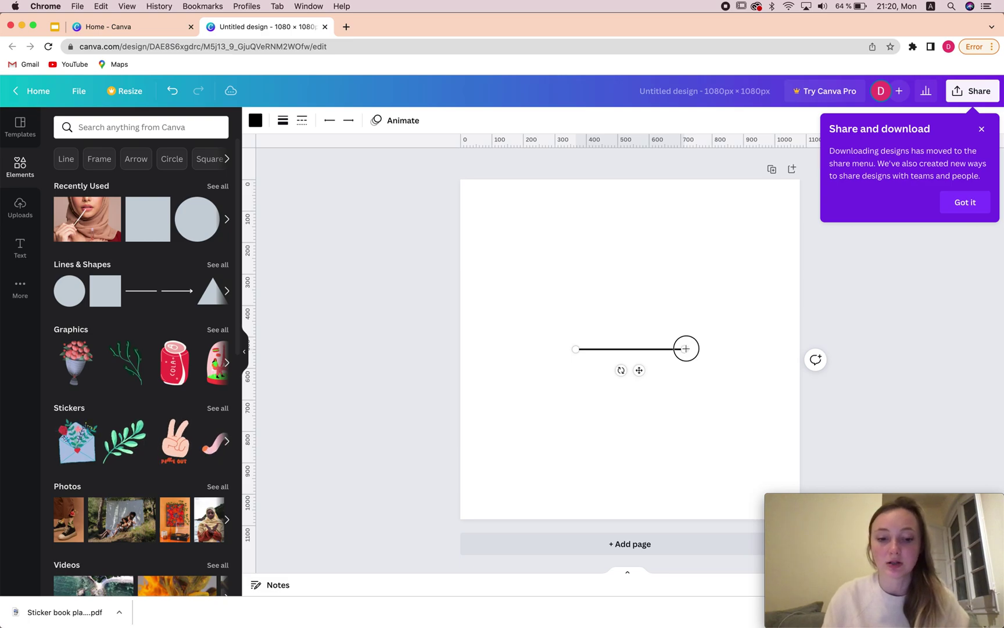
pyautogui.moveTo(685, 349); pyautogui.dragTo(771, 349)
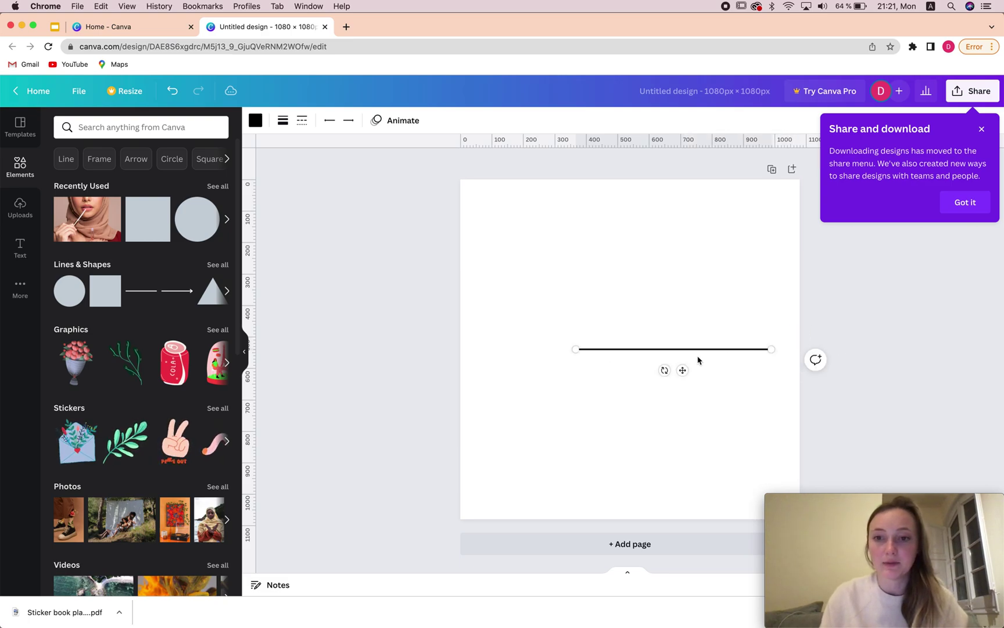
pyautogui.moveTo(684, 349); pyautogui.dragTo(683, 400)
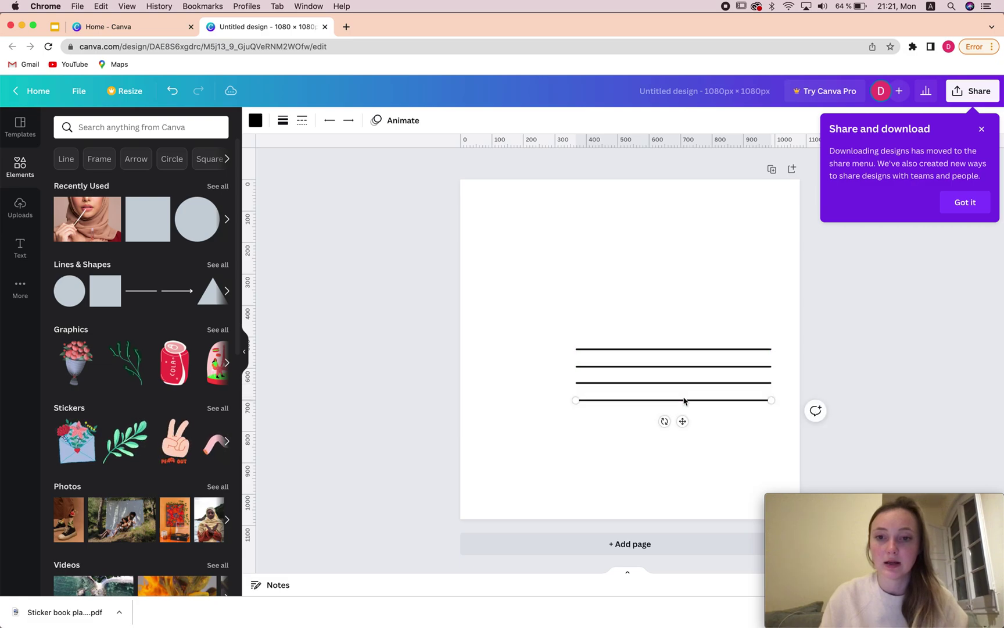
# Step: Space the four lines evenly, move them up-left, and shrink the eight-line group
pyautogui.moveTo(516, 227); pyautogui.dragTo(773, 472)
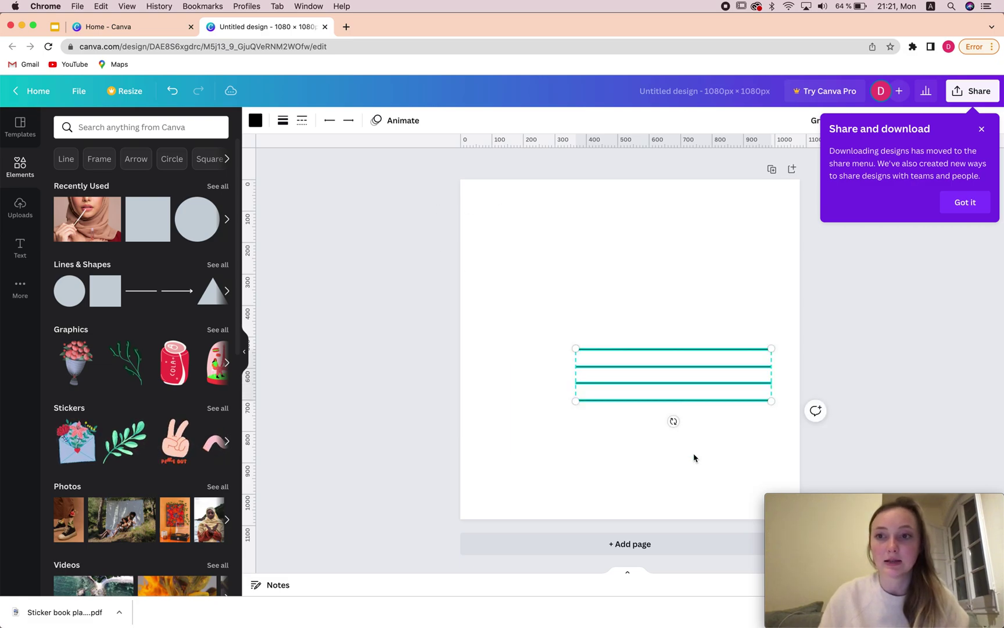
pyautogui.click(982, 130)
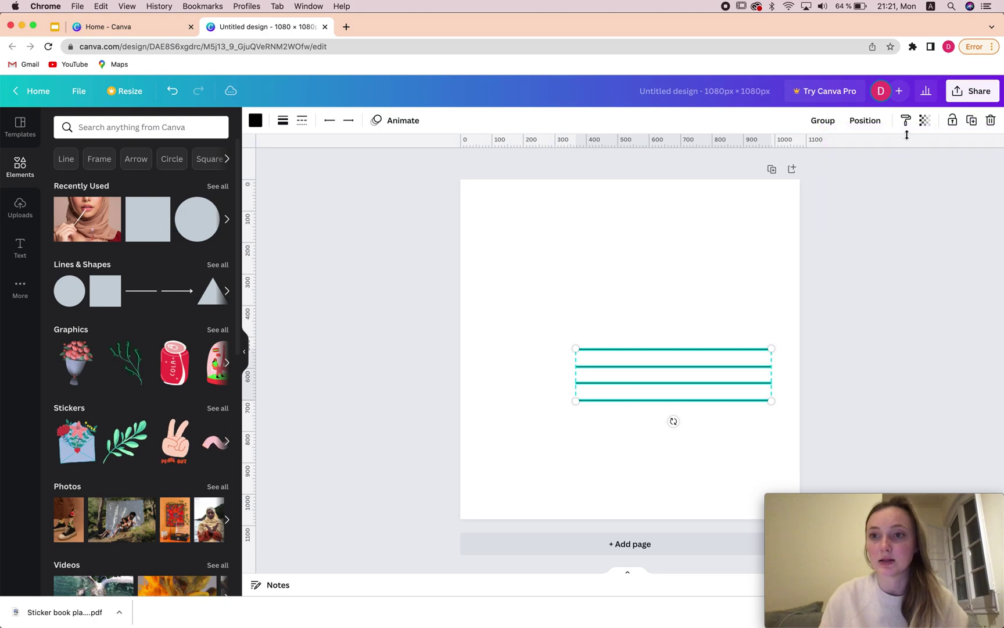
pyautogui.click(865, 122)
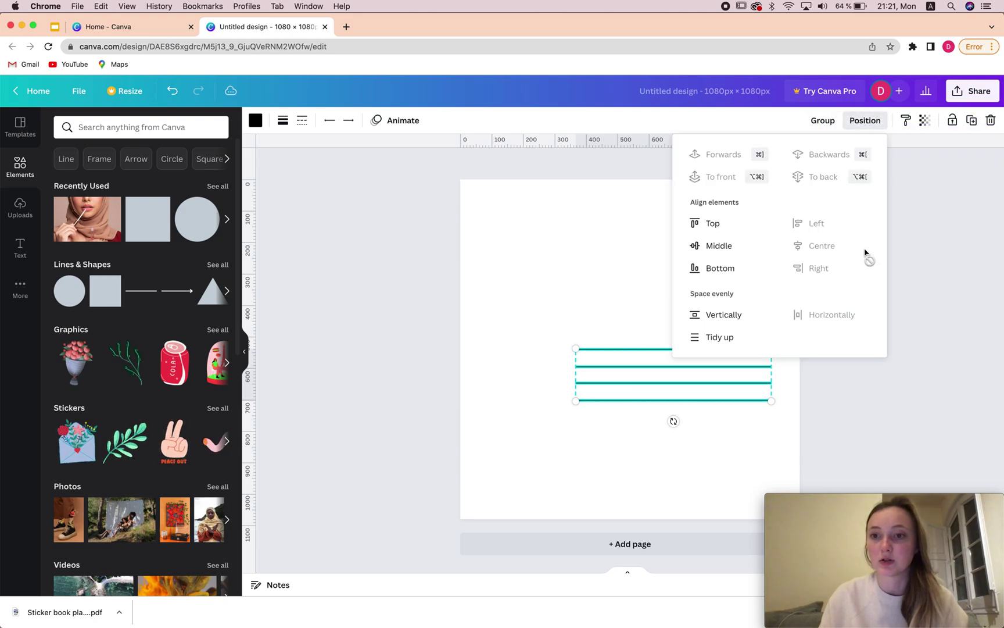
pyautogui.click(720, 317)
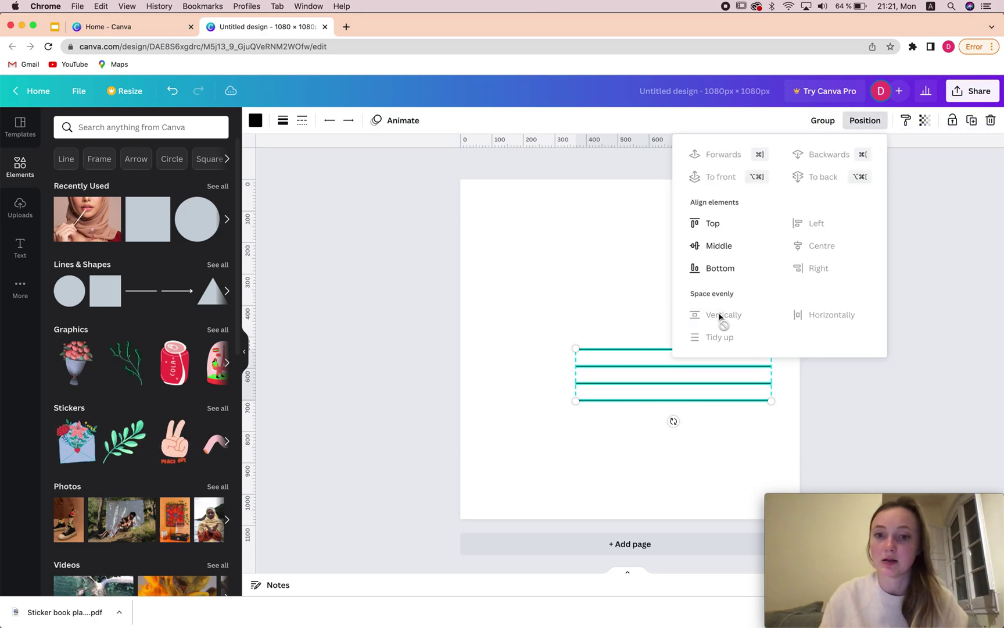
pyautogui.click(574, 333)
pyautogui.click(709, 349)
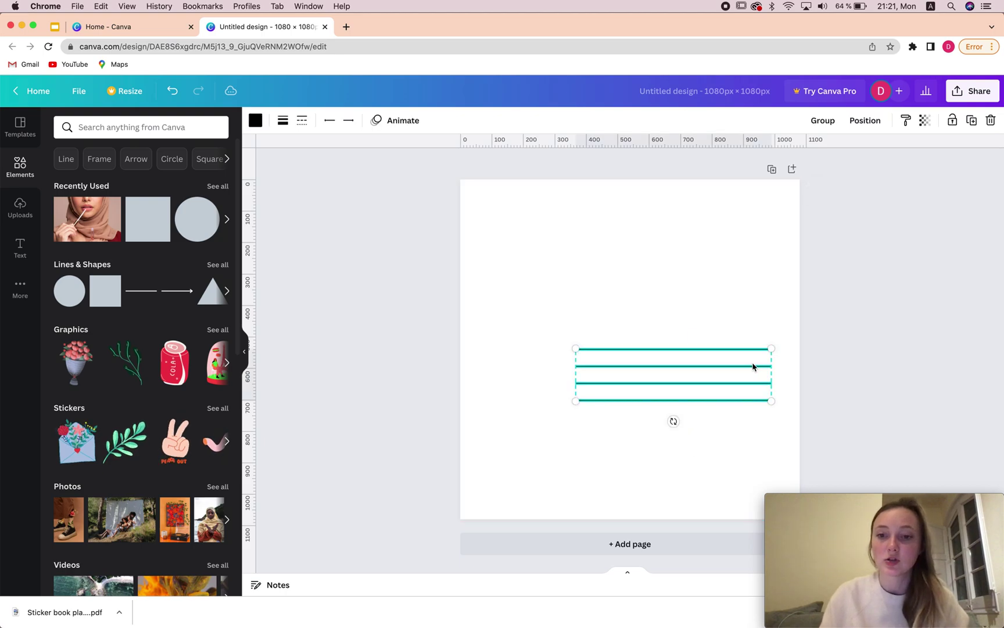
pyautogui.moveTo(753, 367); pyautogui.dragTo(677, 314)
pyautogui.moveTo(760, 385); pyautogui.dragTo(502, 189)
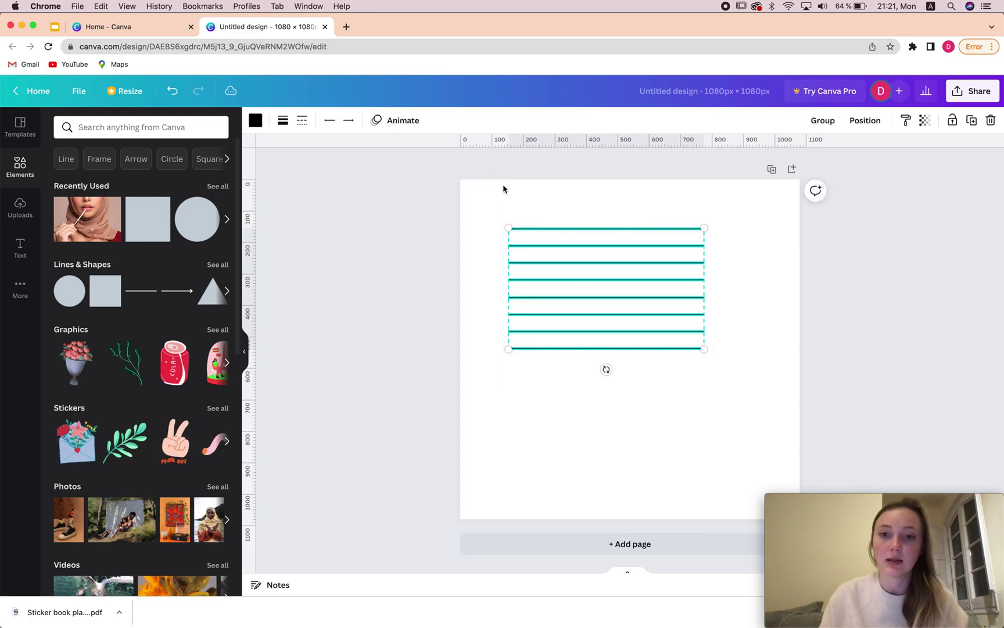
pyautogui.moveTo(704, 348); pyautogui.dragTo(604, 310)
# Step: Stretch the top four short lines to full width
pyautogui.click(605, 229)
pyautogui.moveTo(617, 228); pyautogui.dragTo(730, 228)
pyautogui.click(615, 237)
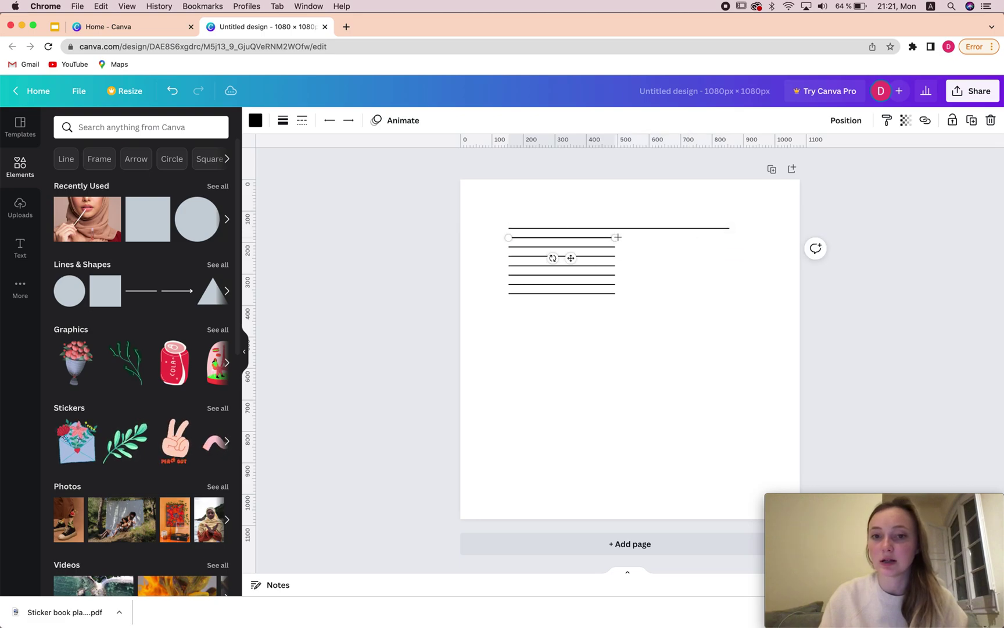
pyautogui.moveTo(615, 238); pyautogui.dragTo(730, 237)
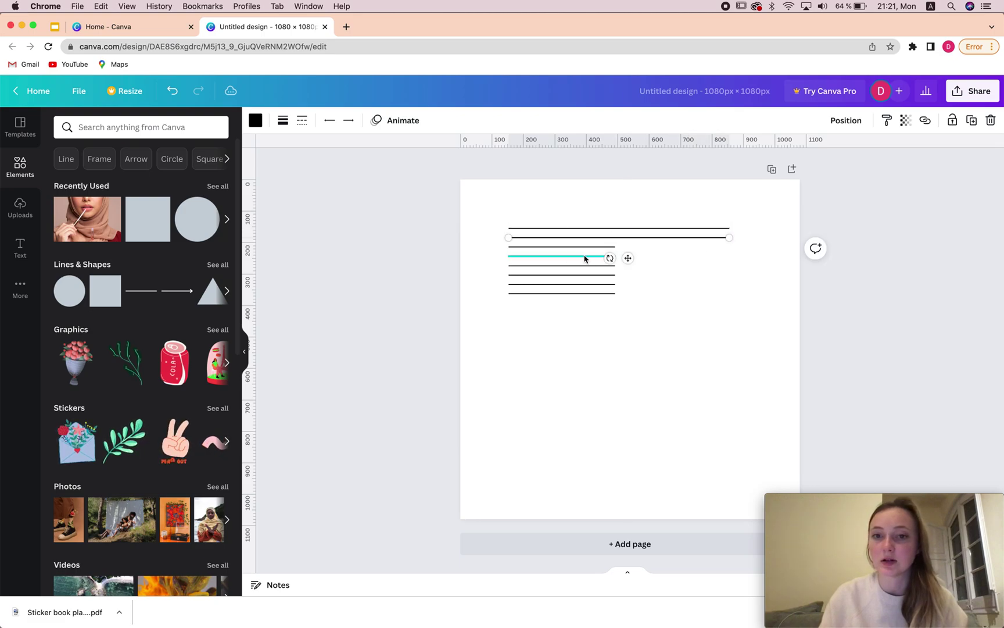
pyautogui.click(585, 255)
pyautogui.click(593, 247)
pyautogui.moveTo(616, 247); pyautogui.dragTo(730, 247)
pyautogui.click(588, 256)
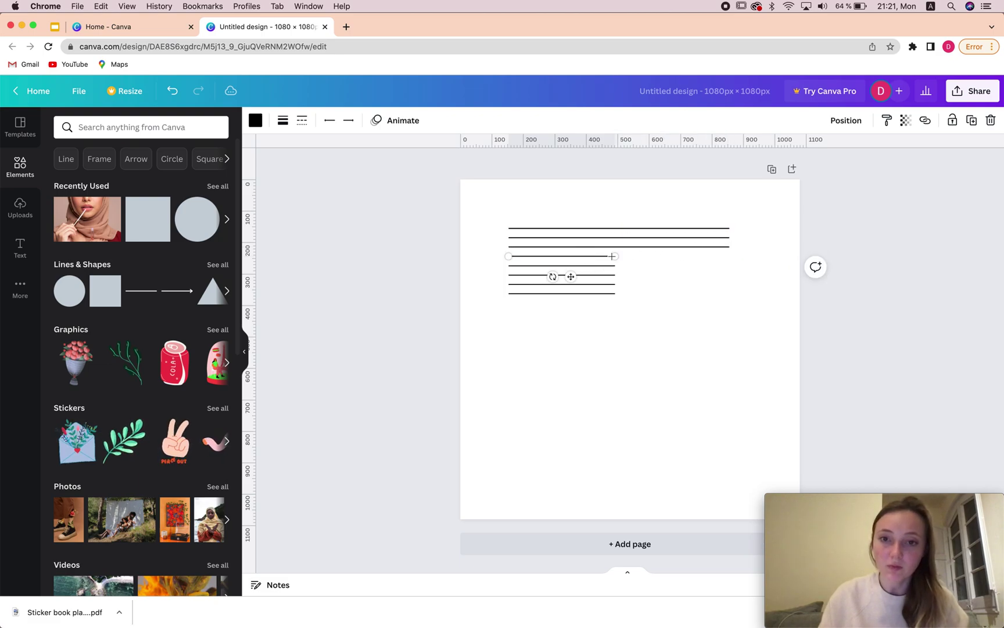
pyautogui.moveTo(615, 256); pyautogui.dragTo(730, 256)
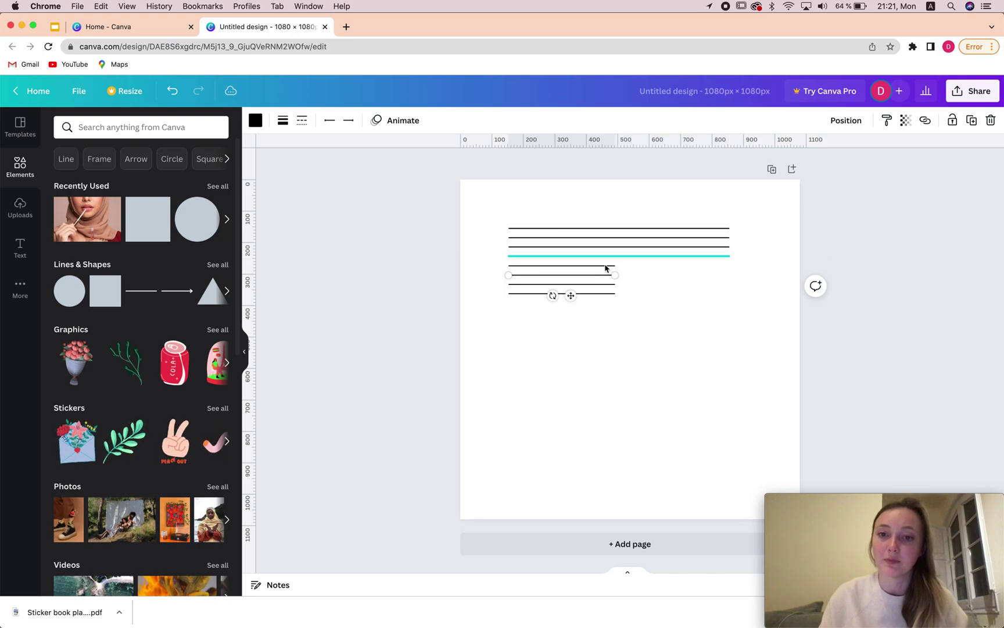
# Step: Stretch the fifth short line beneath them to the same full length
pyautogui.click(586, 273)
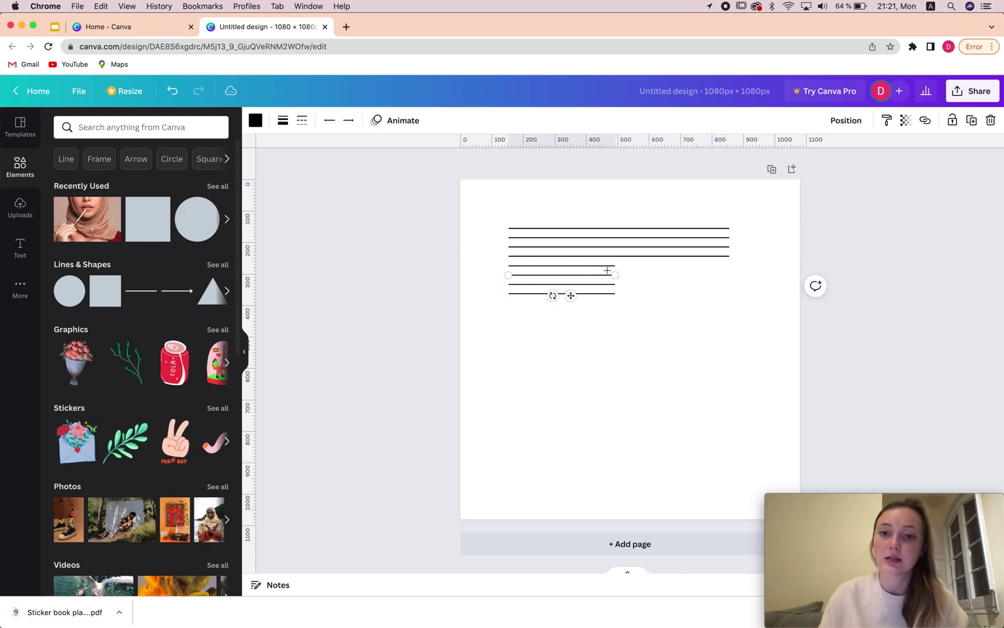
pyautogui.click(638, 278)
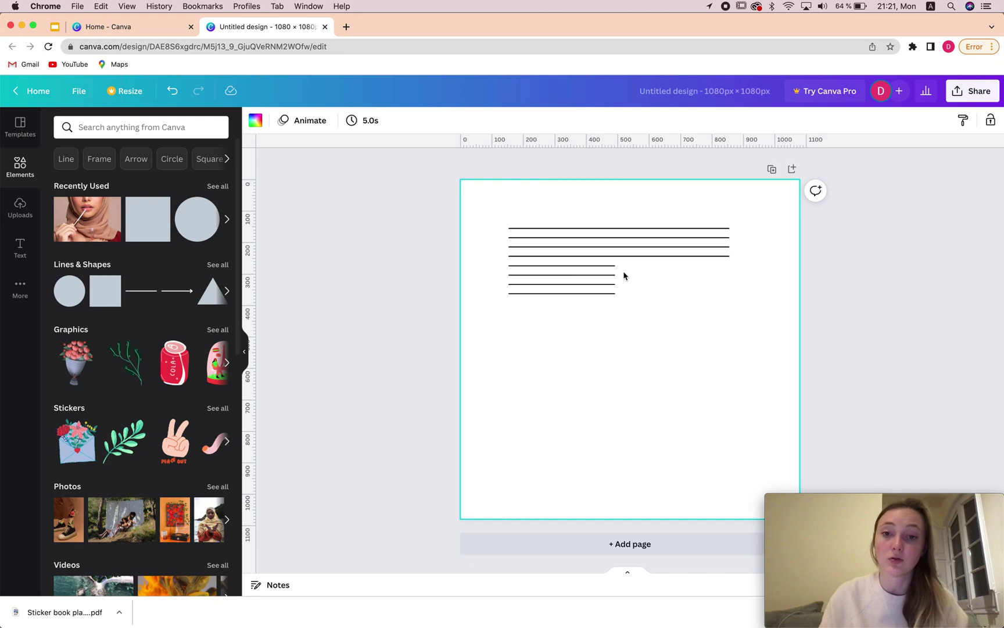
pyautogui.click(605, 270)
pyautogui.click(587, 268)
pyautogui.click(588, 268)
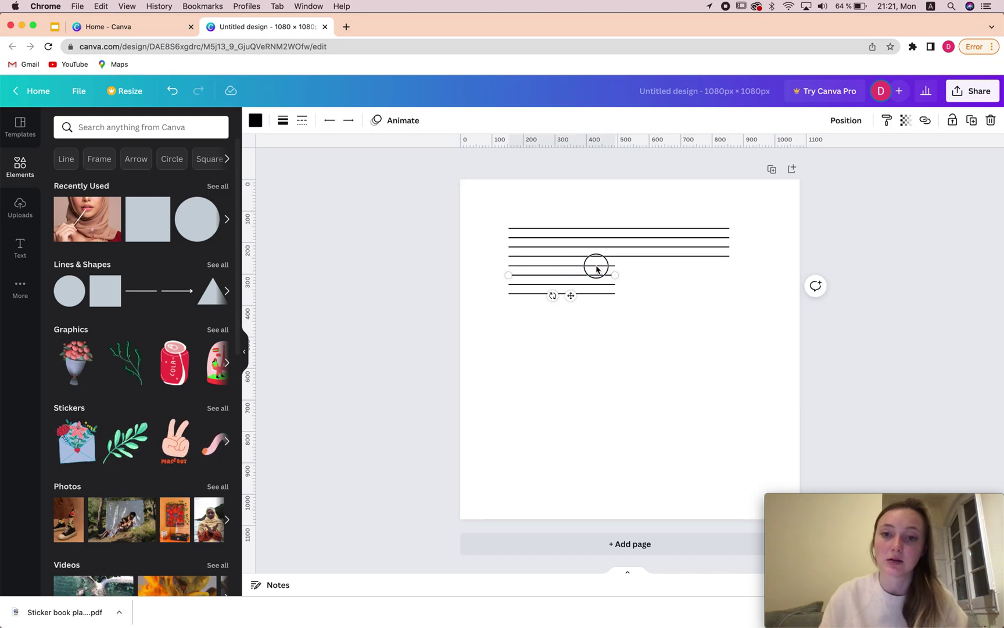
pyautogui.click(588, 268)
pyautogui.moveTo(617, 266); pyautogui.dragTo(730, 266)
# Step: Marquee-select and delete the three leftover short lines
pyautogui.click(629, 316)
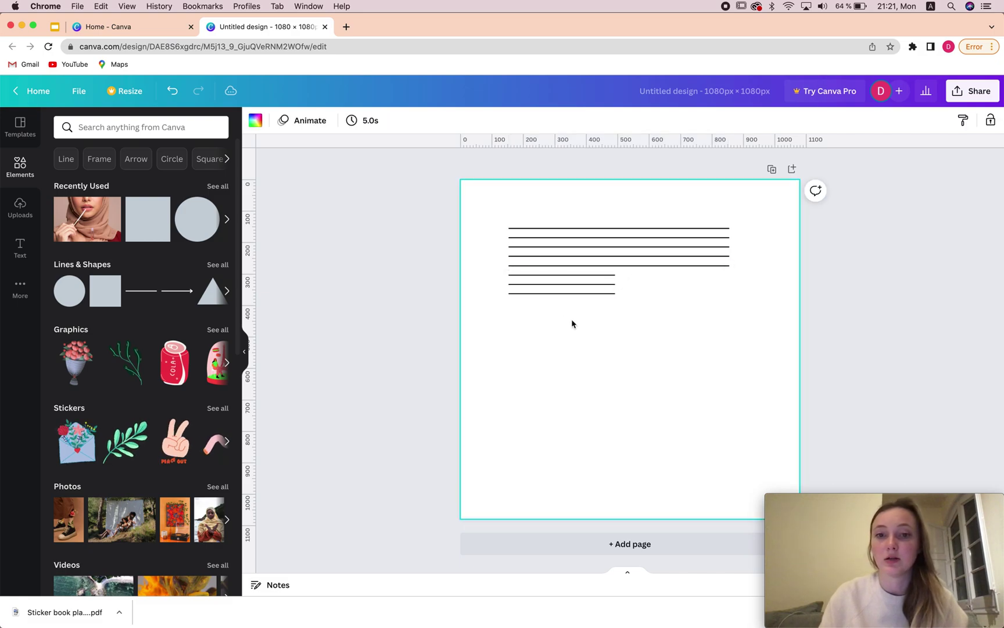
pyautogui.moveTo(580, 316); pyautogui.dragTo(552, 278)
pyautogui.press('Delete')
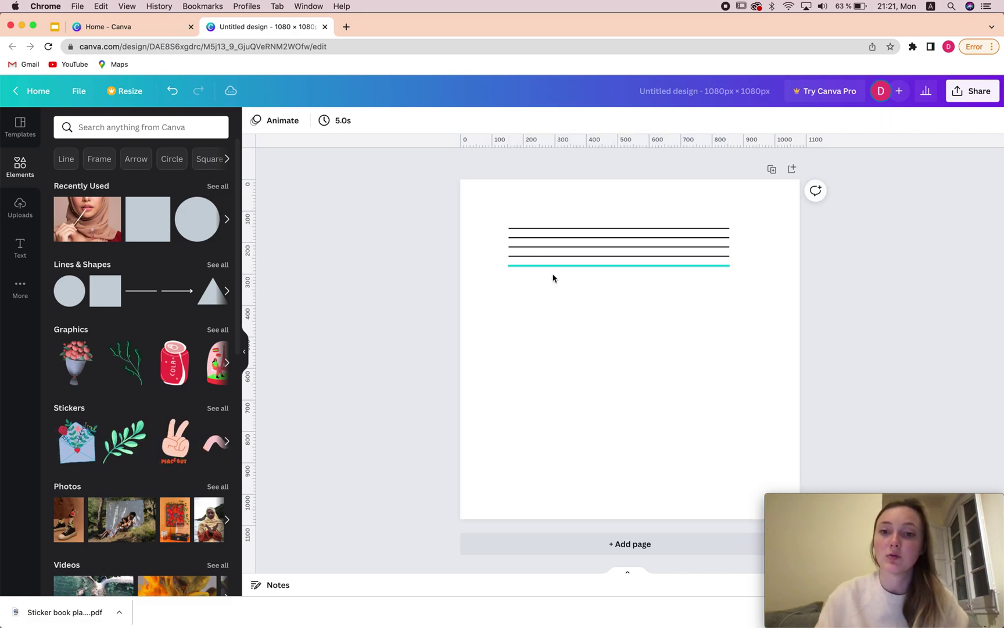
pyautogui.moveTo(751, 316); pyautogui.dragTo(603, 173)
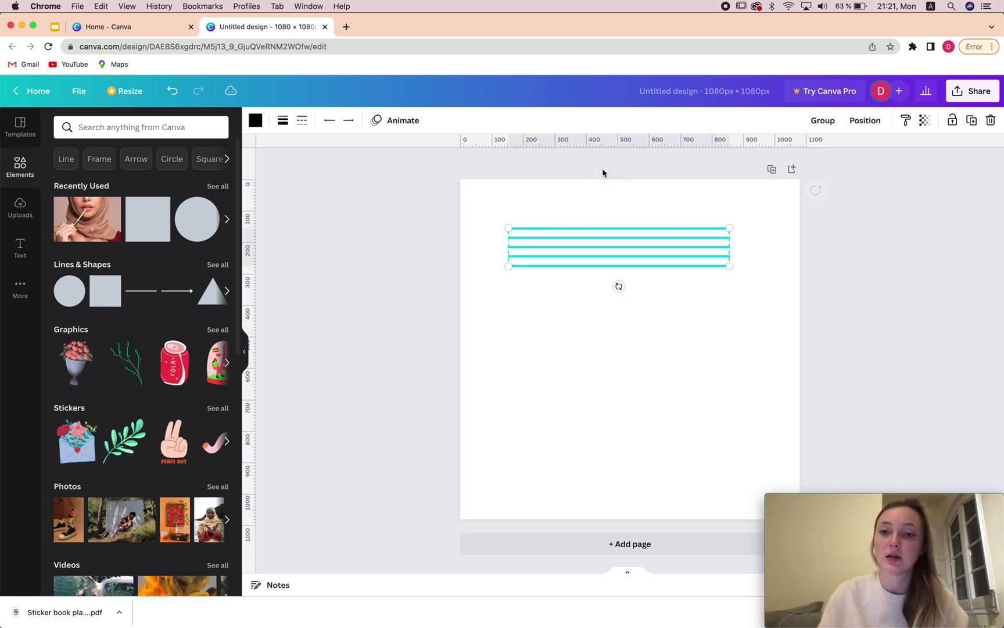
pyautogui.click(663, 201)
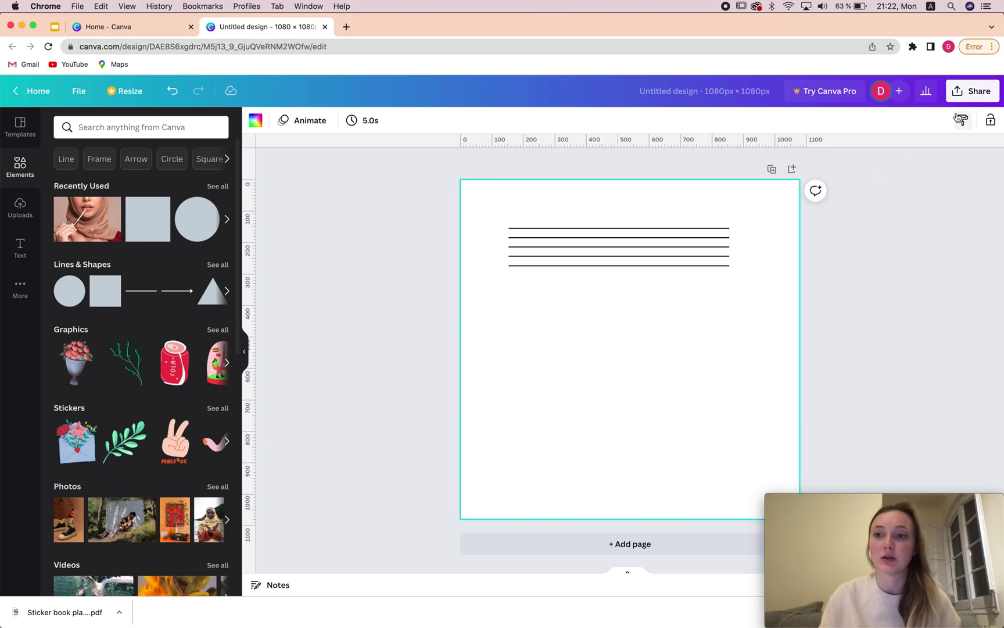
pyautogui.click(737, 94)
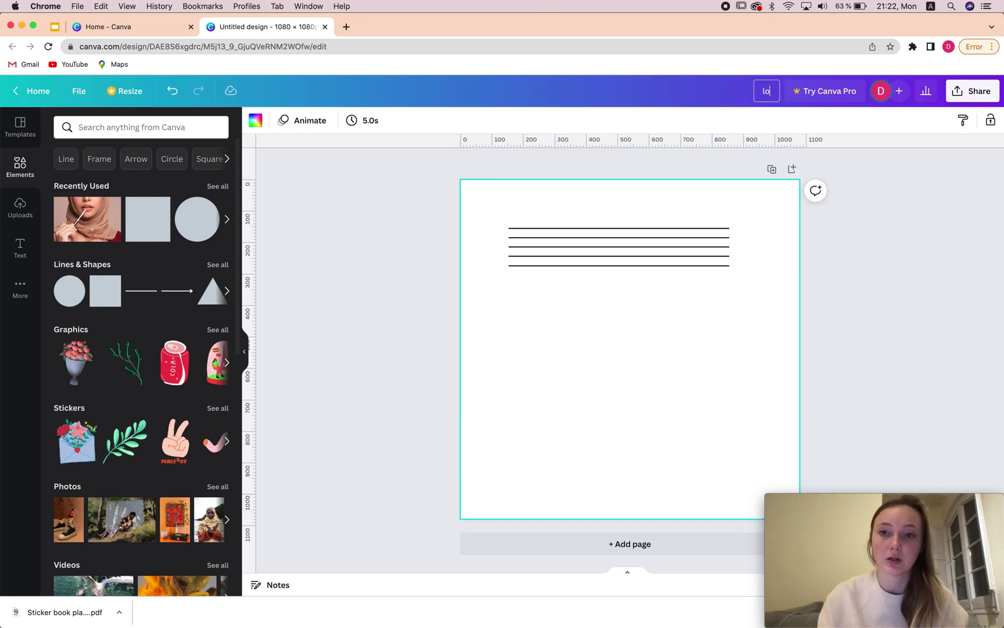
# Step: Title the design 'lines' and download it as a 1080 × 1080 px PNG
pyautogui.write('lines')
pyautogui.press('Return')
pyautogui.click(965, 91)
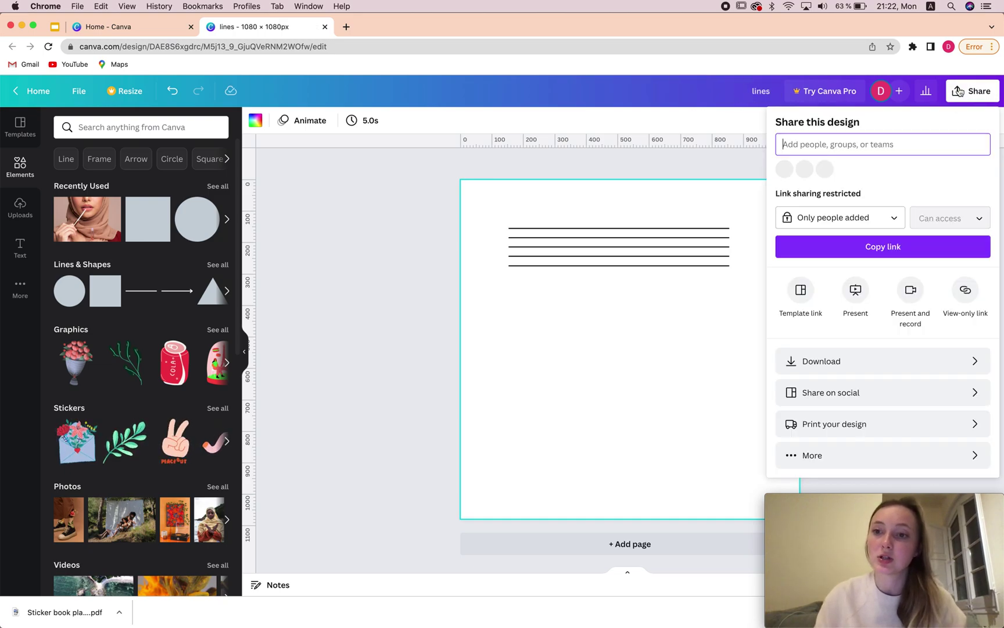
pyautogui.click(883, 359)
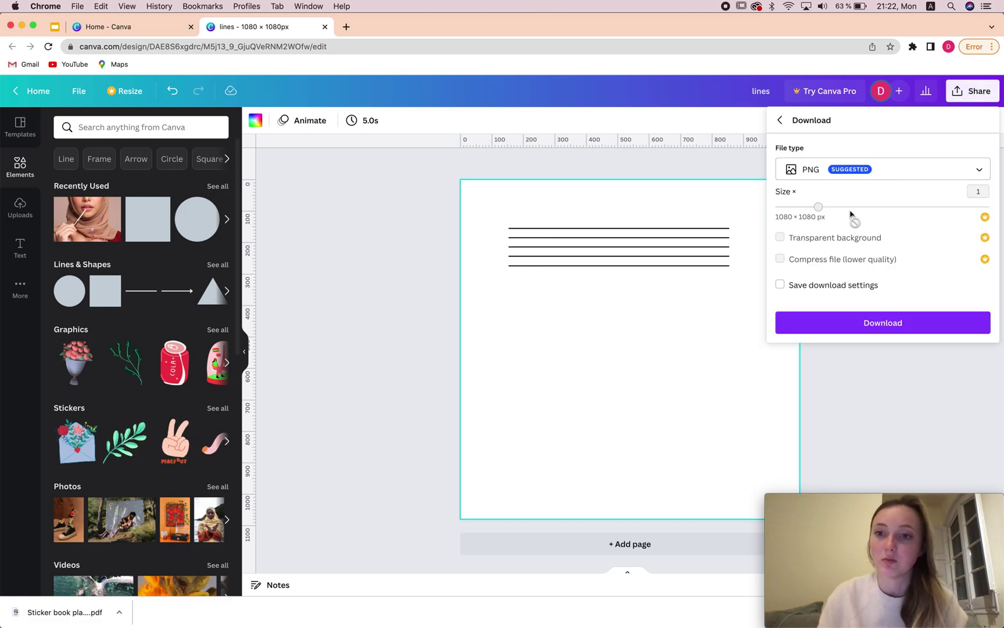
pyautogui.click(878, 324)
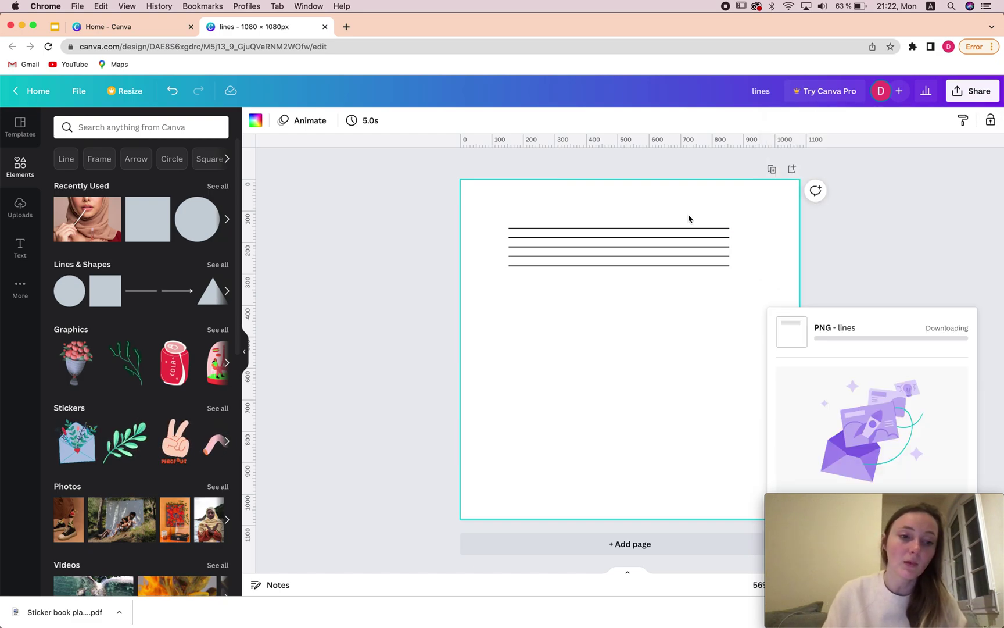
# Step: Search Google for 'background remover' in a new tab and open remove.bg
pyautogui.click(347, 27)
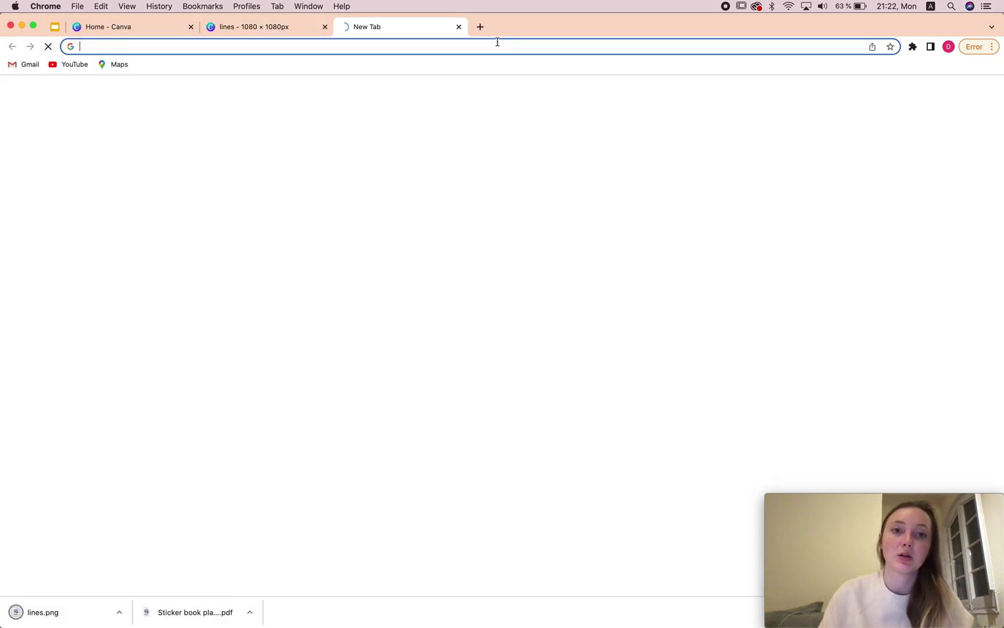
pyautogui.write('background r')
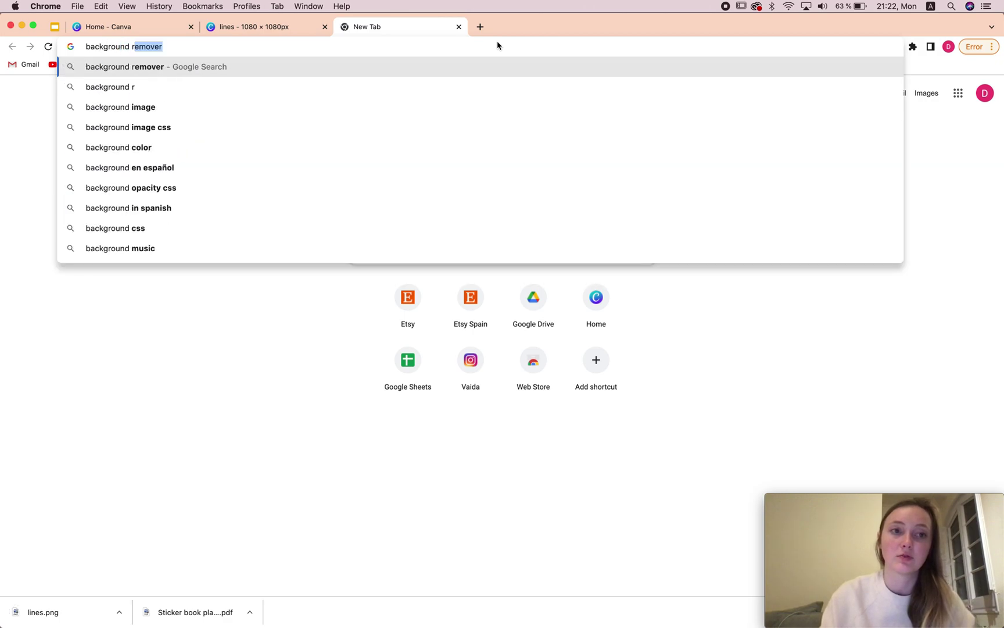
pyautogui.write('e')
pyautogui.press('Down')
pyautogui.press('Up')
pyautogui.press('Return')
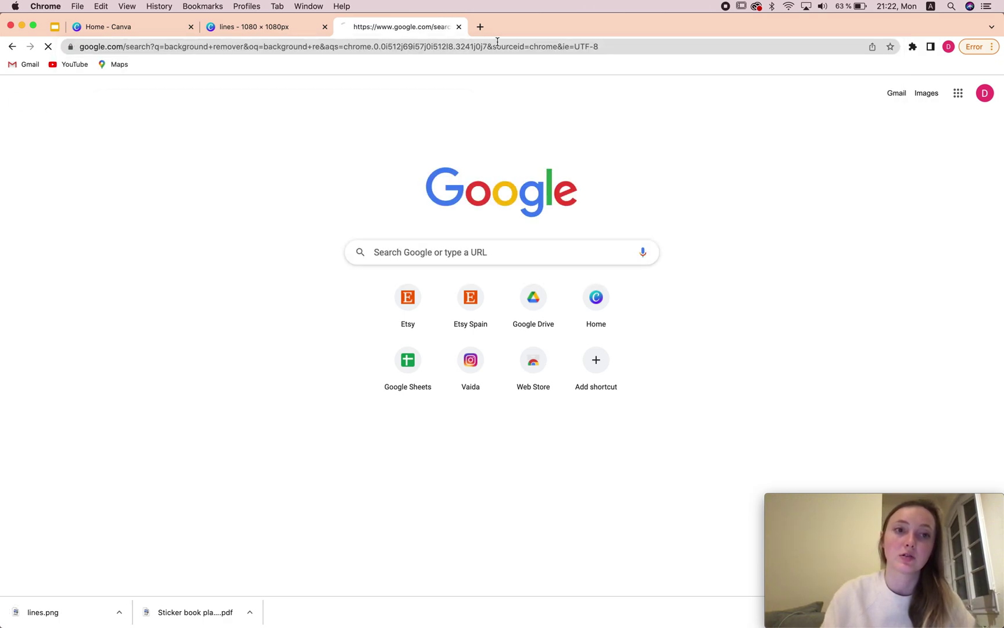
pyautogui.click(214, 199)
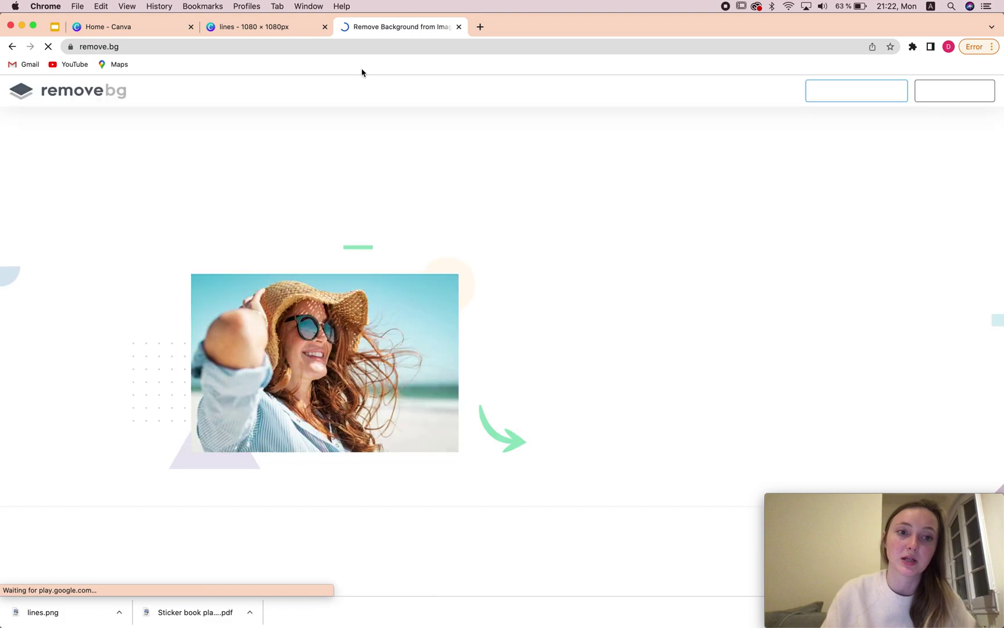
# Step: Upload lines.png from Downloads and download the transparent-background result
pyautogui.click(673, 321)
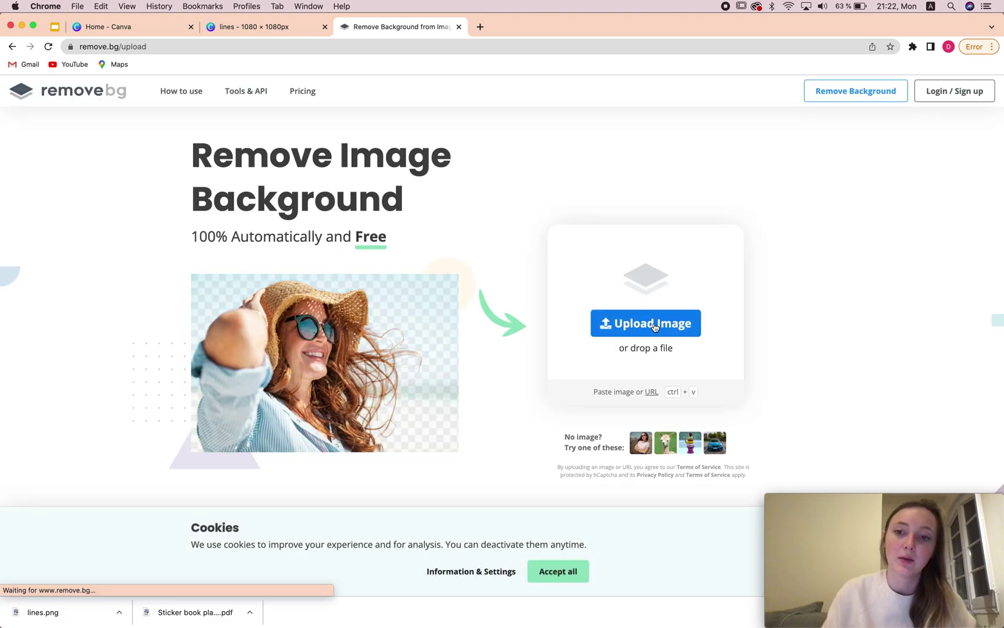
pyautogui.click(521, 384)
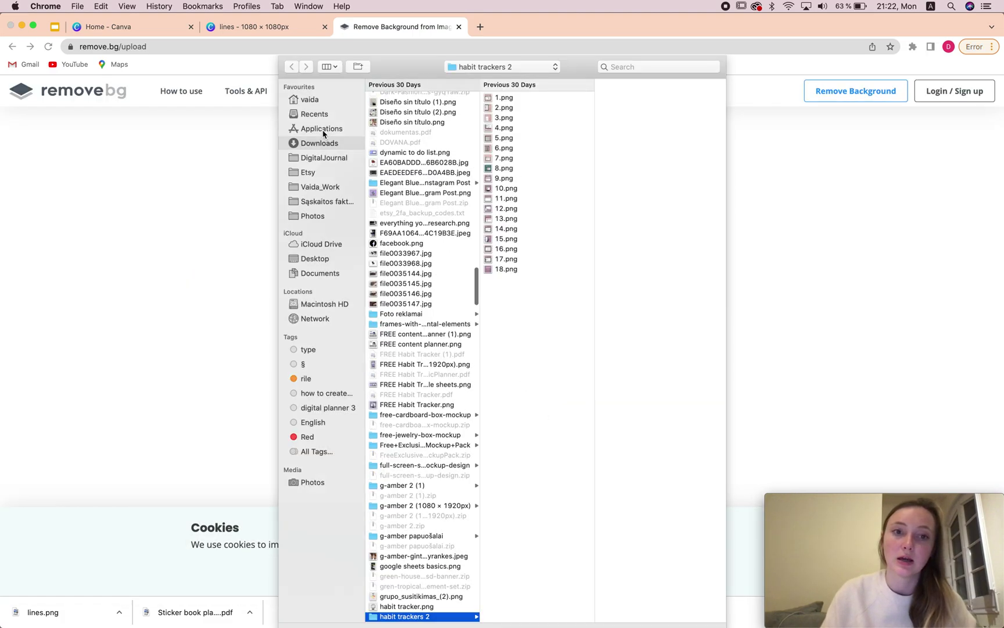
pyautogui.scroll(20, 426, 146)
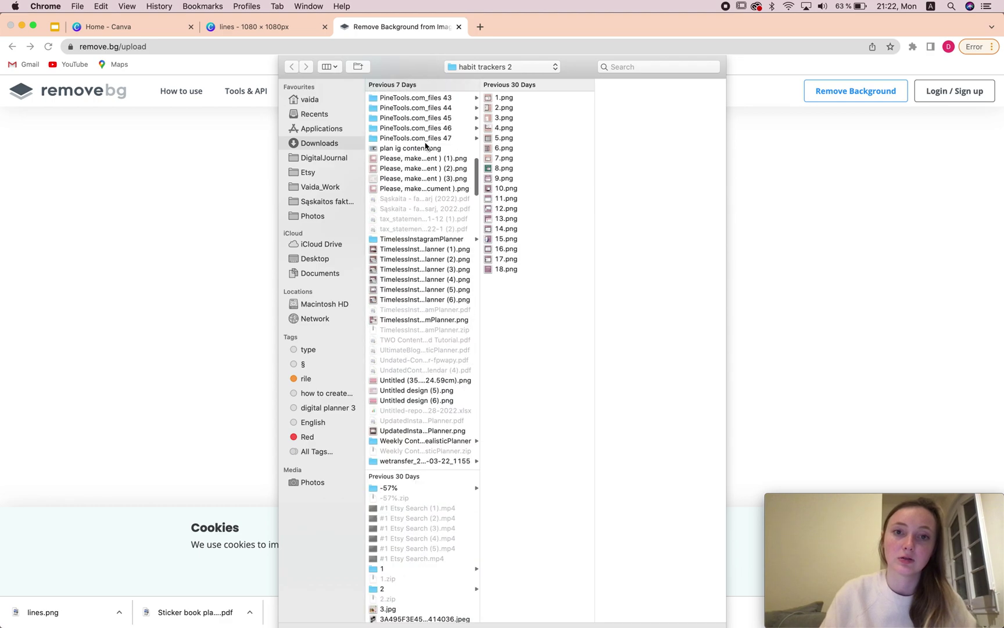
pyautogui.click(312, 118)
pyautogui.click(326, 146)
pyautogui.click(411, 110)
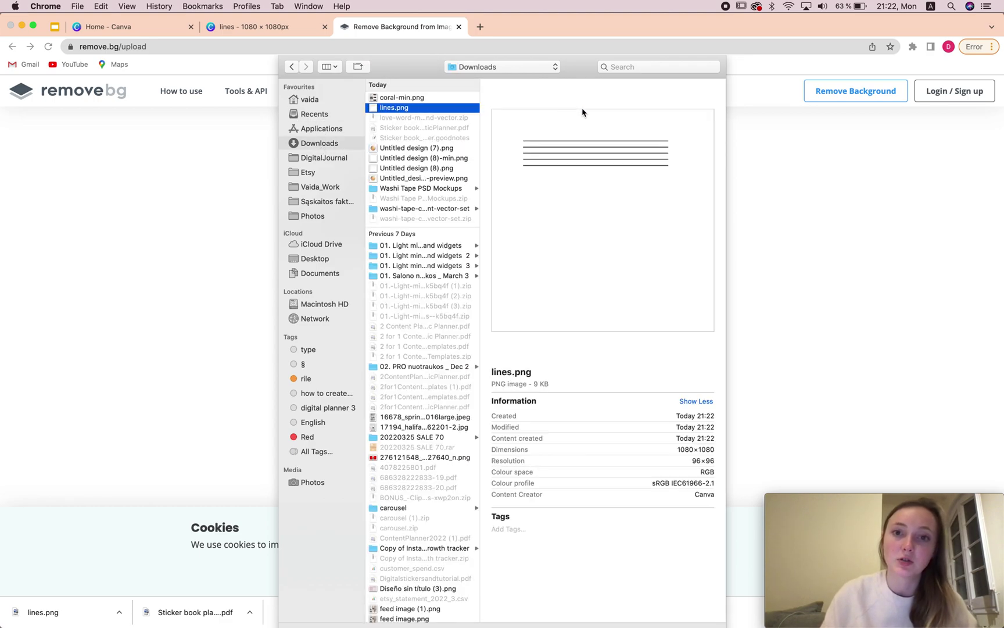
pyautogui.press('Return')
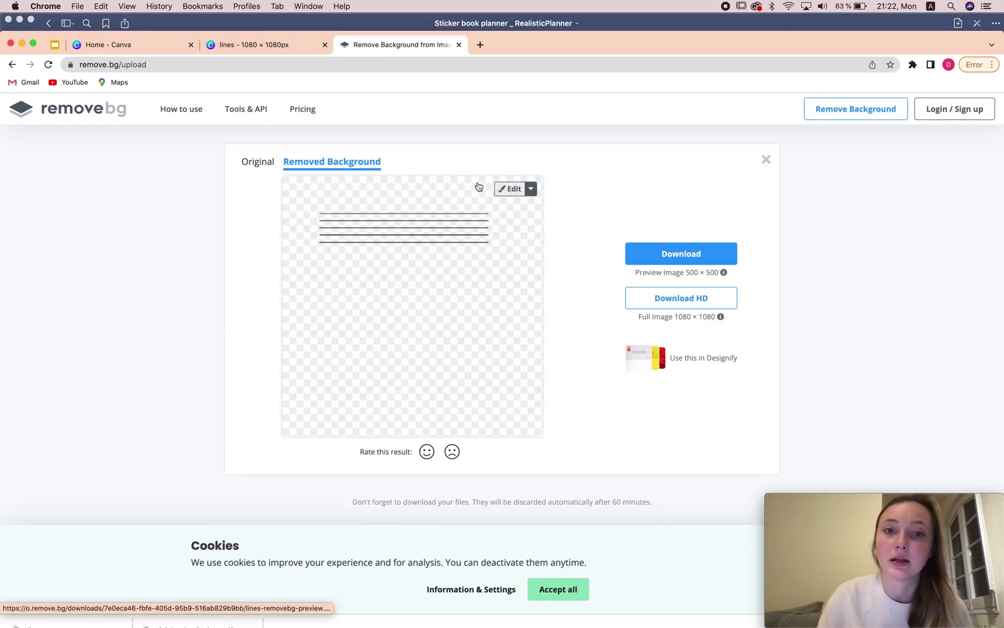
pyautogui.click(706, 255)
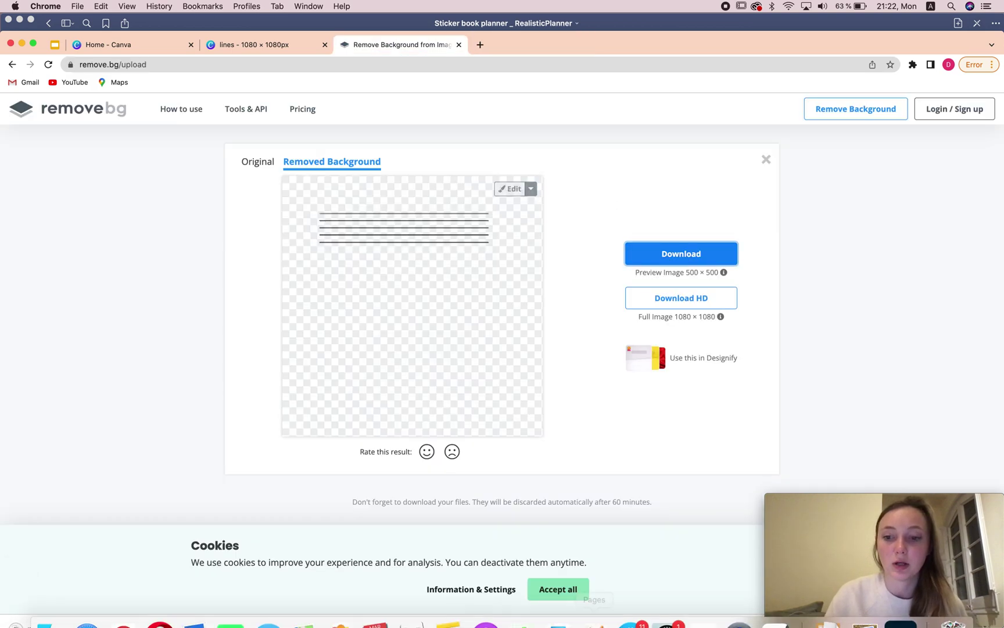
pyautogui.click(777, 615)
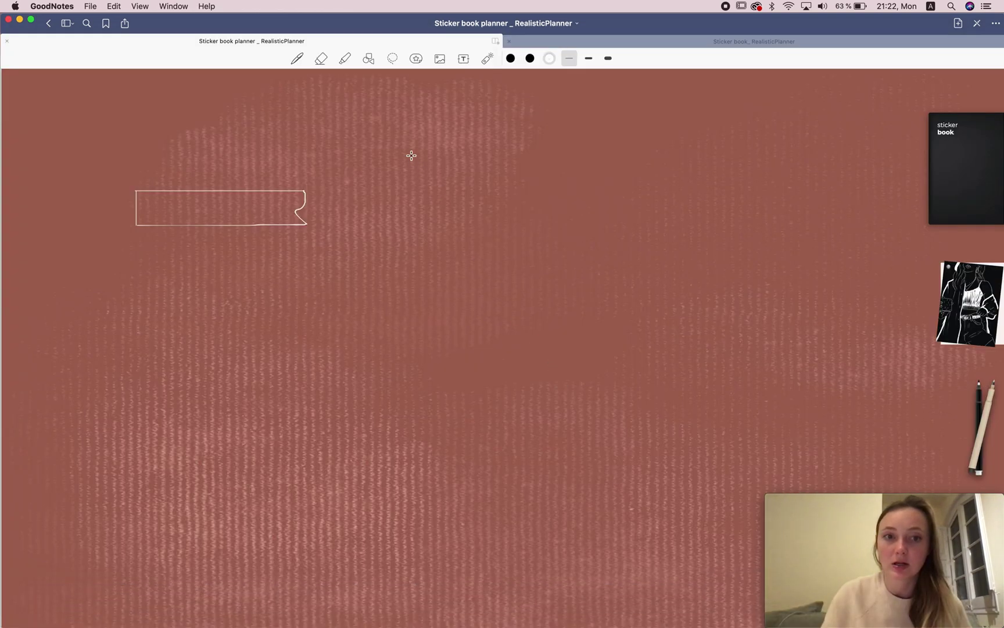
# Step: Insert lines.png from the Downloads folder onto the red page
pyautogui.click(440, 59)
pyautogui.click(253, 164)
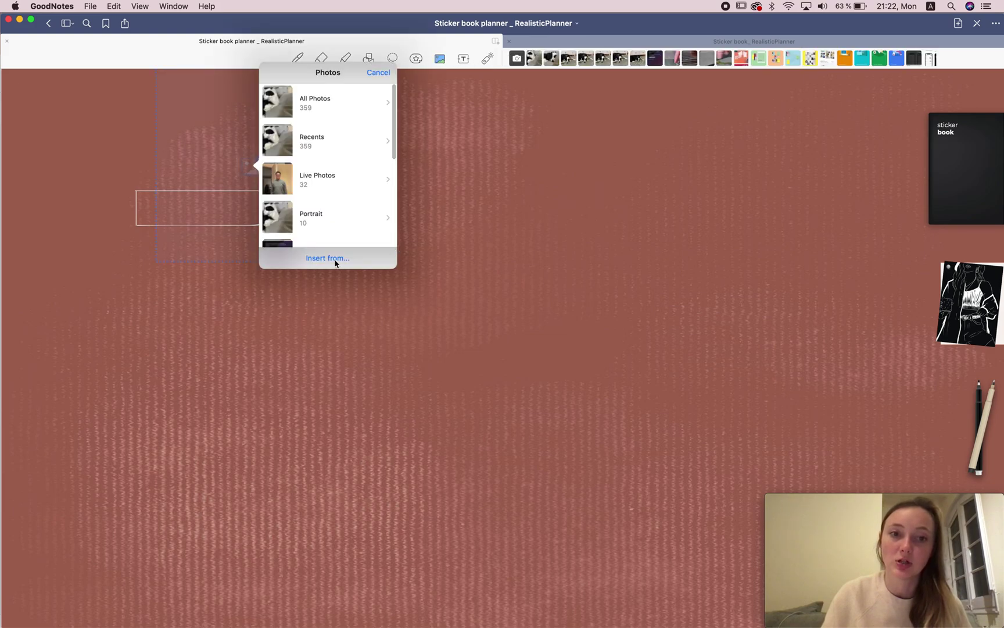
pyautogui.click(334, 260)
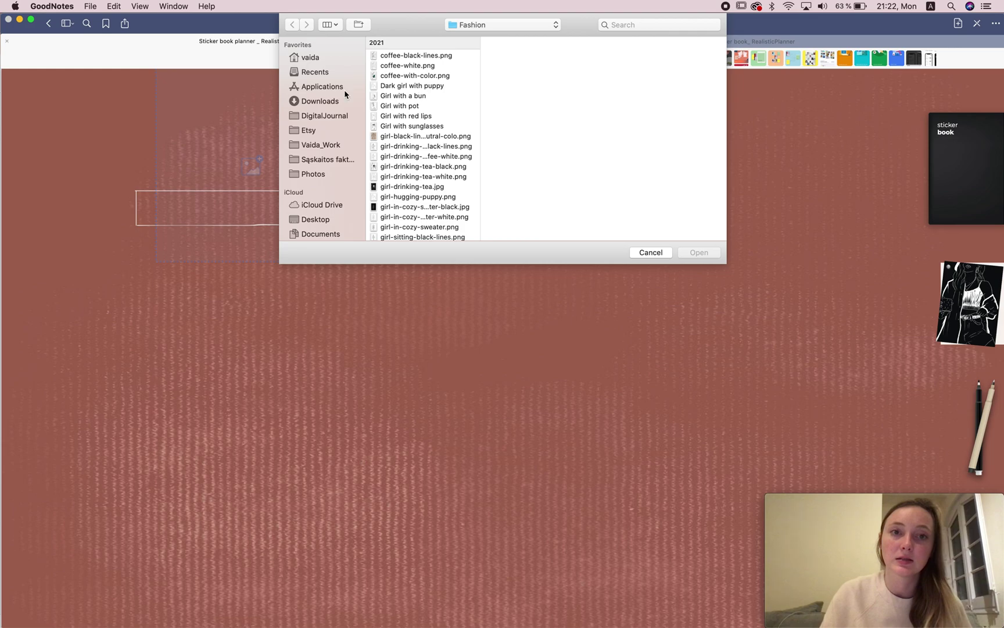
pyautogui.click(342, 101)
pyautogui.click(406, 75)
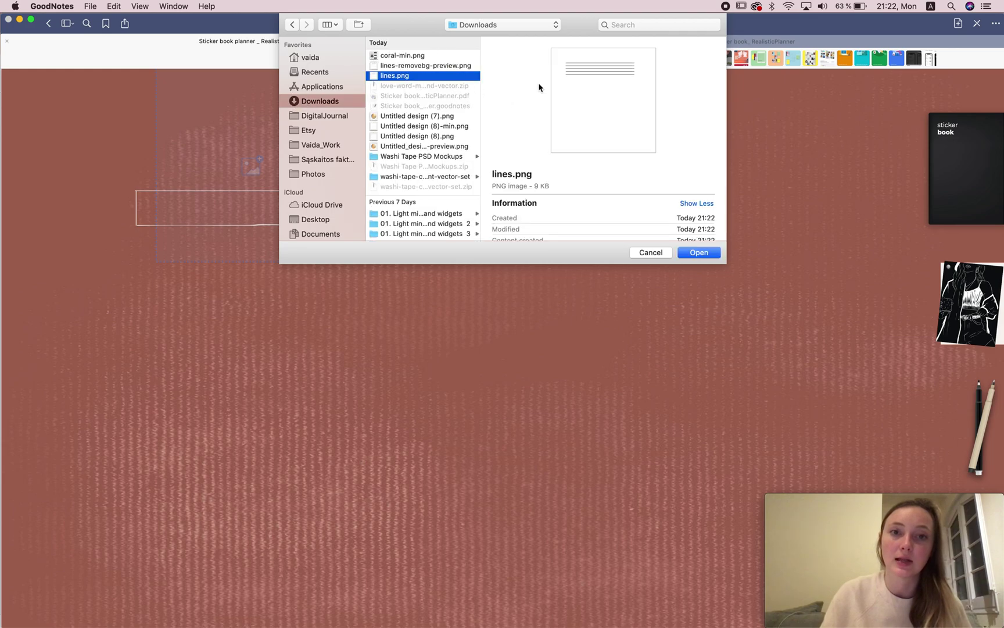
pyautogui.press('Return')
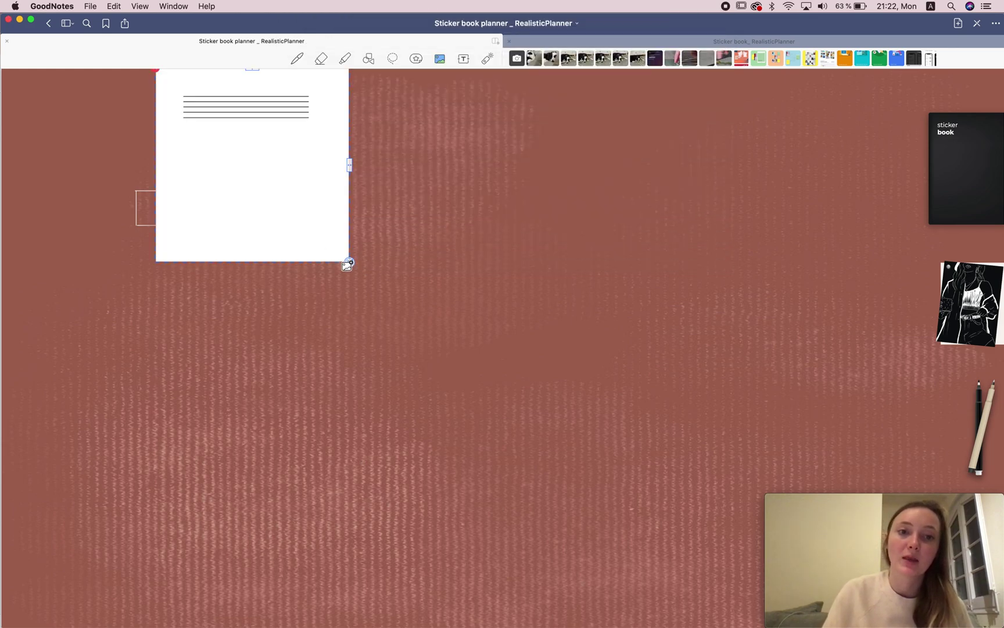
pyautogui.click(599, 173)
# Step: Insert lines-removebg-preview.png, drag it into the tape outline, and shift the white square aside
pyautogui.click(563, 149)
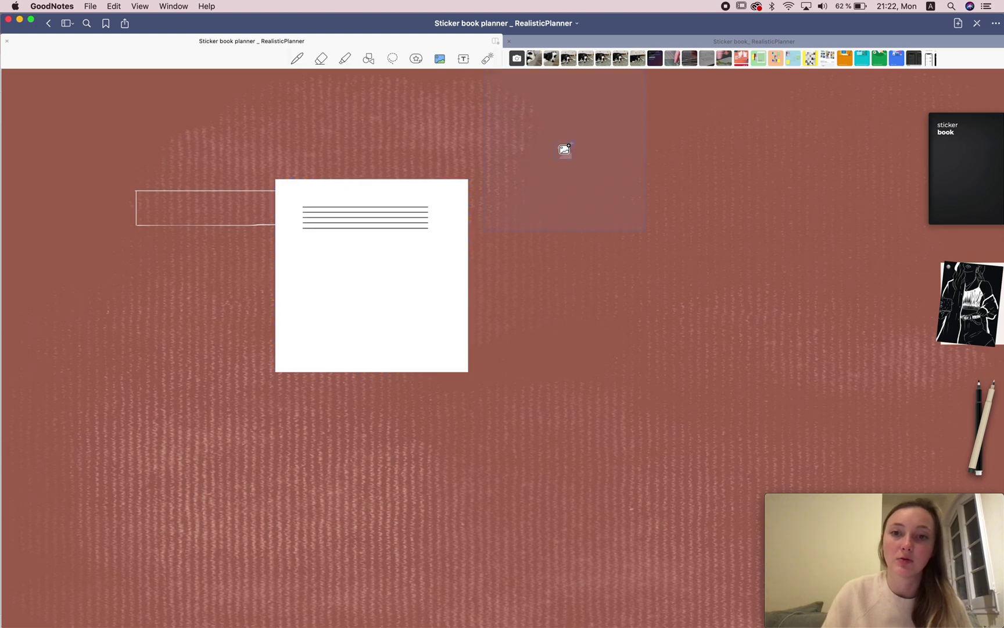
pyautogui.click(640, 246)
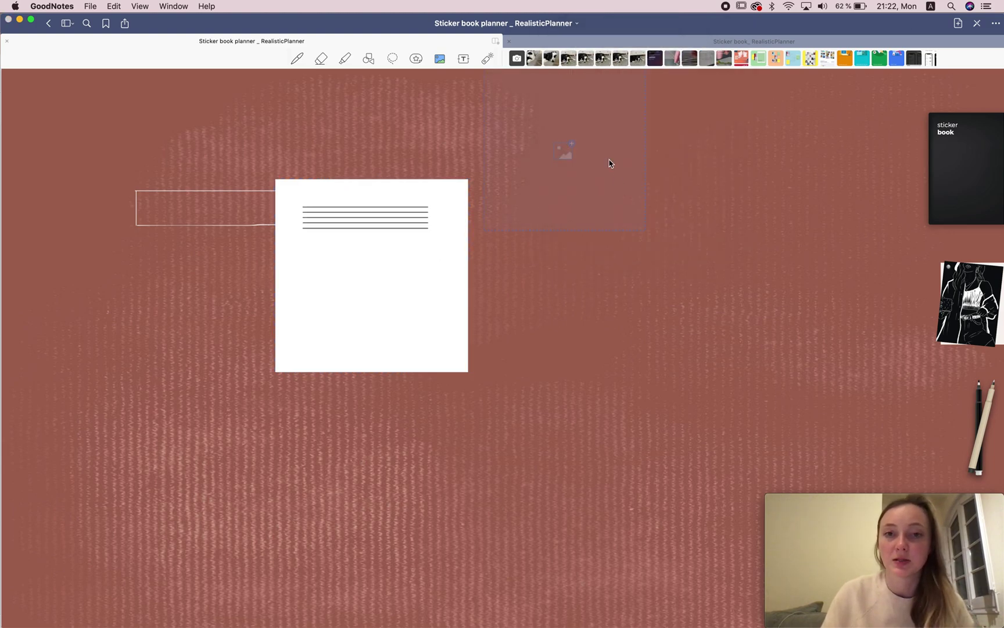
pyautogui.click(401, 66)
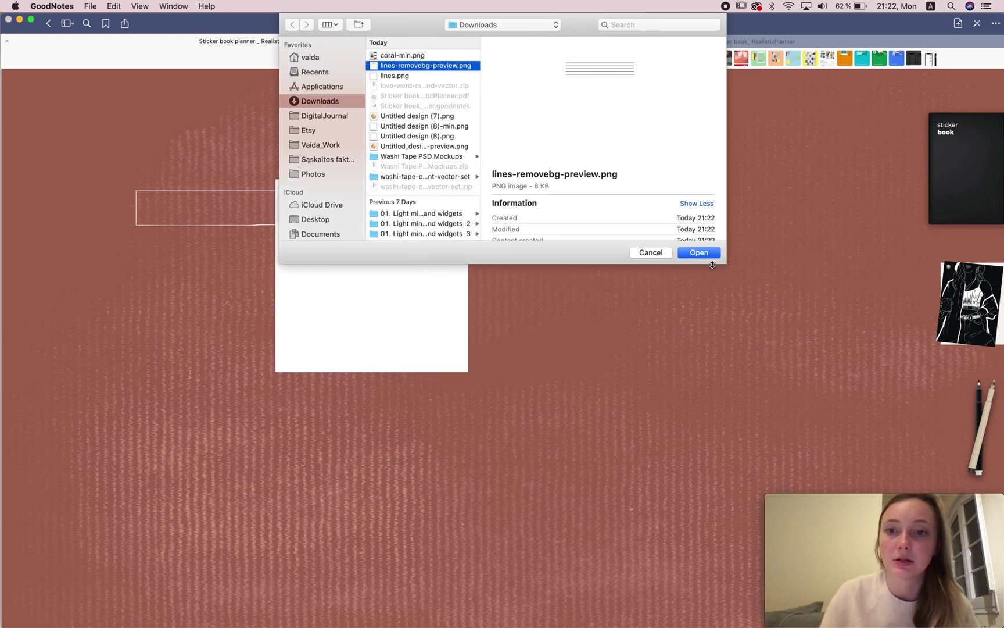
pyautogui.click(699, 252)
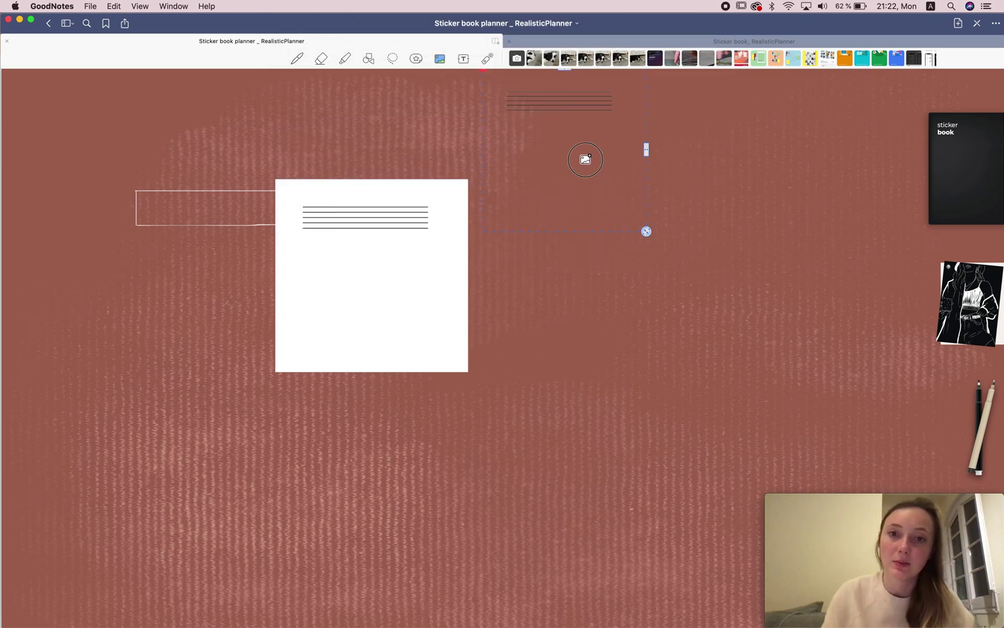
pyautogui.moveTo(585, 160); pyautogui.dragTo(215, 262)
pyautogui.click(374, 265)
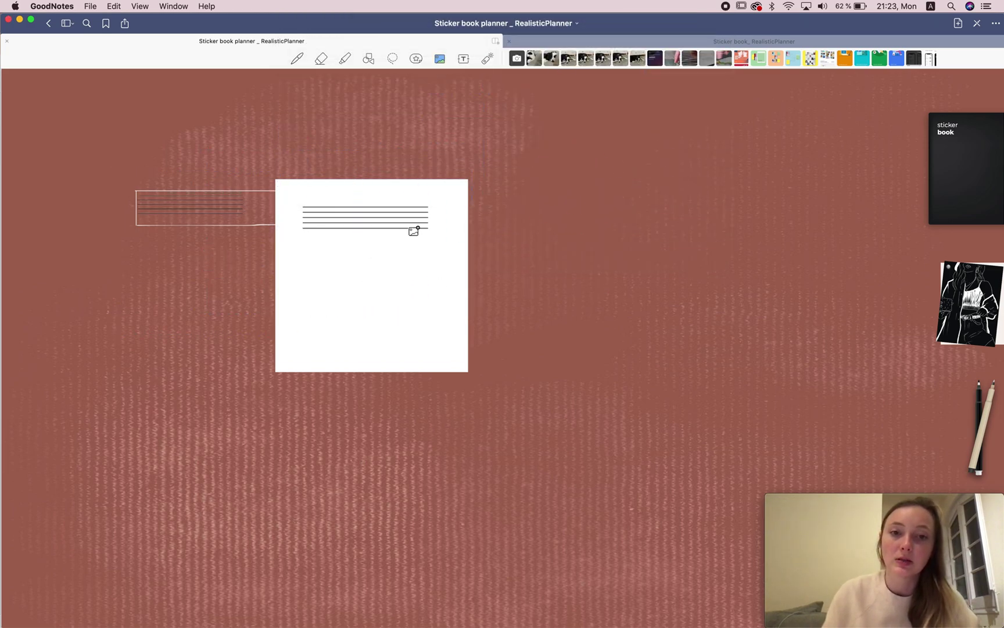
pyautogui.moveTo(413, 231); pyautogui.dragTo(568, 224)
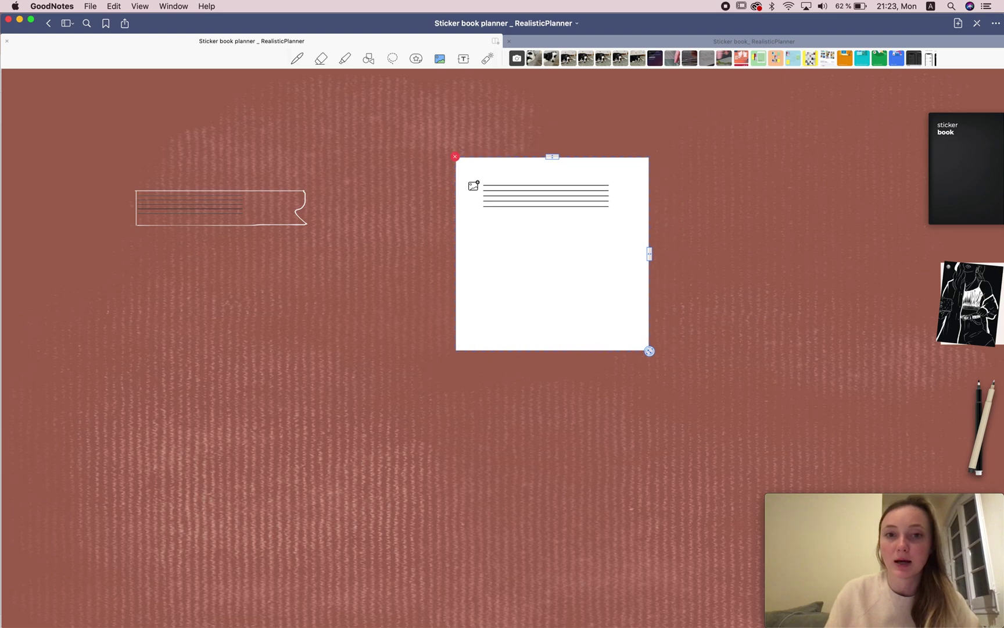
# Step: Delete the white square image, then resize, level and position the lines inside the tape
pyautogui.click(457, 158)
pyautogui.click(201, 222)
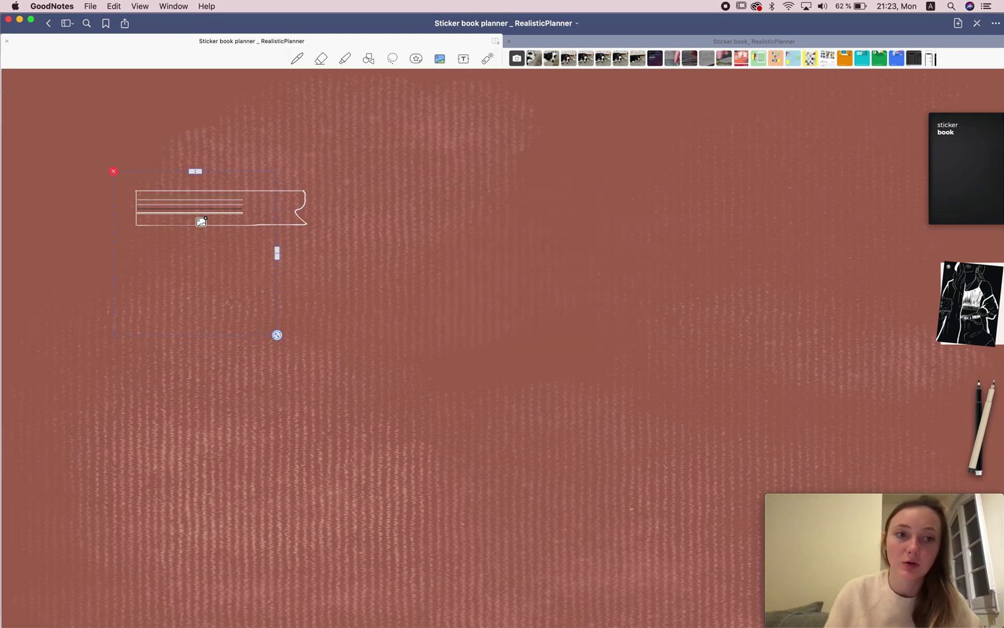
pyautogui.click(196, 205)
pyautogui.click(313, 356)
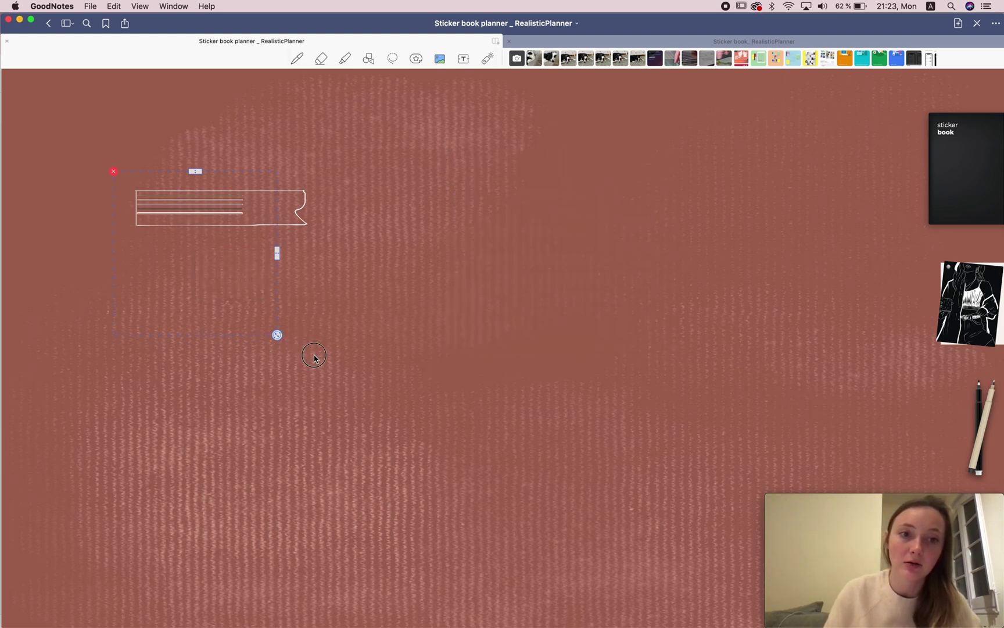
pyautogui.moveTo(275, 334); pyautogui.dragTo(315, 364)
pyautogui.moveTo(232, 182); pyautogui.dragTo(258, 200)
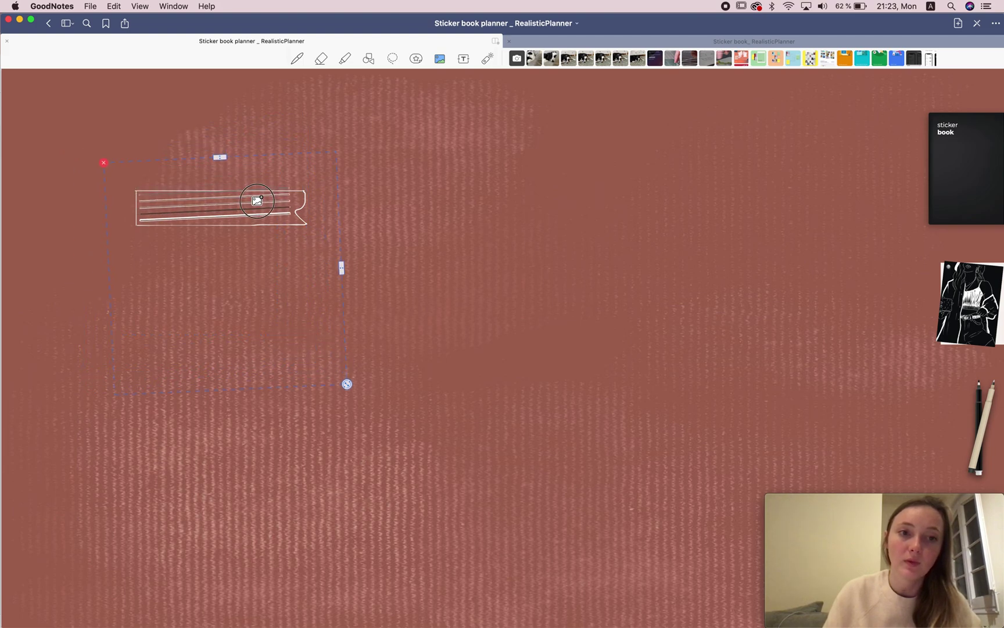
pyautogui.moveTo(349, 381); pyautogui.dragTo(350, 387)
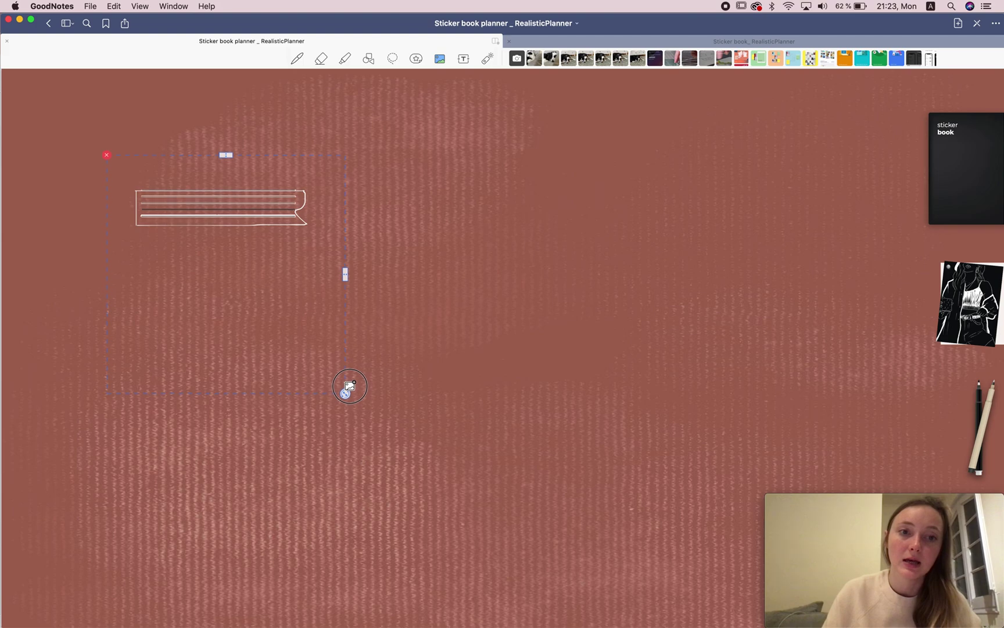
pyautogui.moveTo(266, 211); pyautogui.dragTo(264, 213)
pyautogui.click(433, 222)
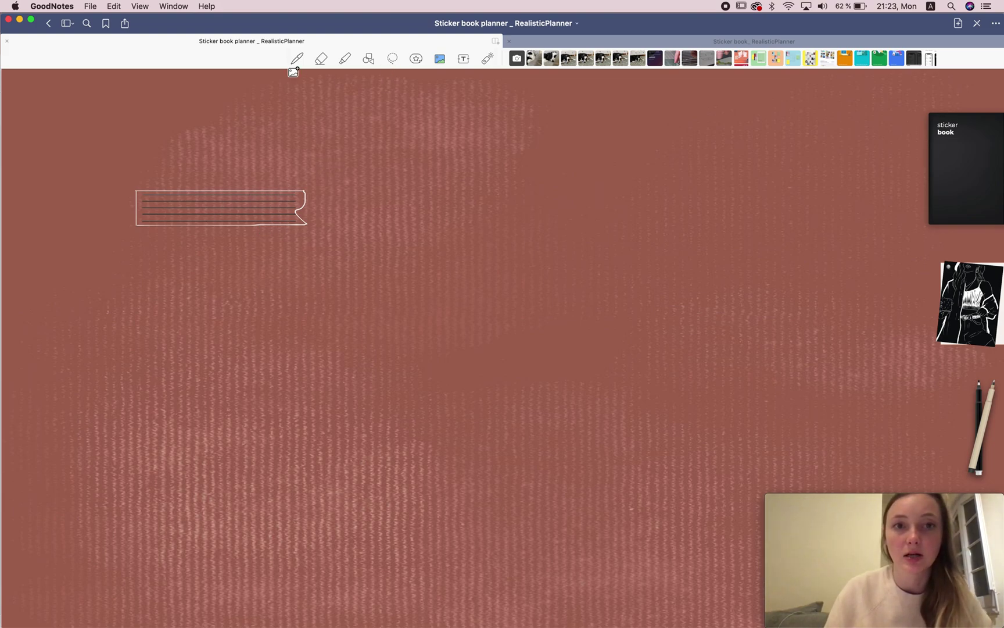
# Step: Try moving the lines image right, then undo it back into the tape outline
pyautogui.click(249, 213)
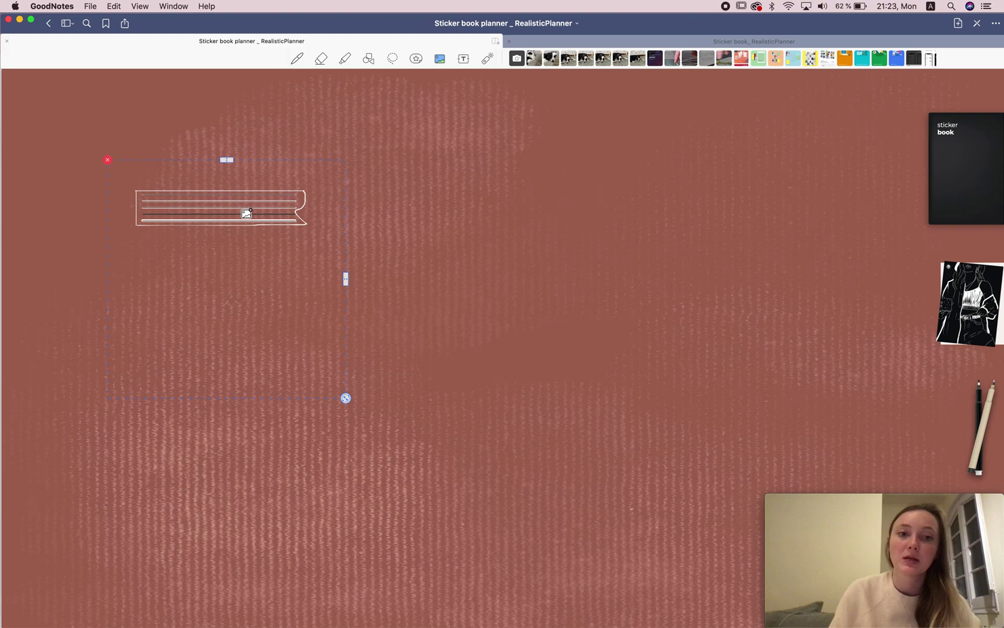
pyautogui.click(445, 211)
pyautogui.moveTo(251, 213); pyautogui.dragTo(567, 211)
pyautogui.click(368, 198)
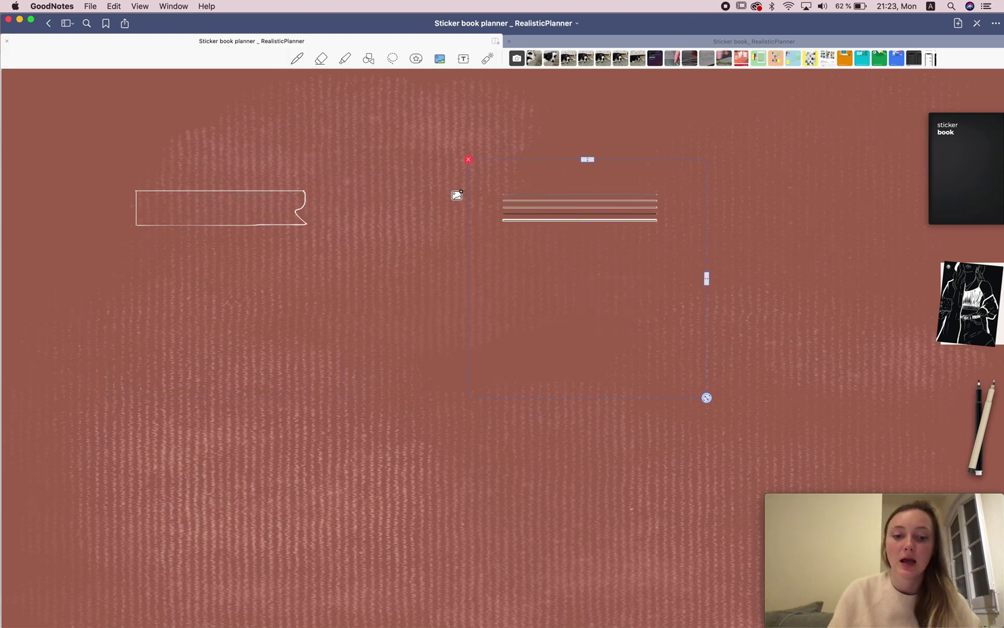
pyautogui.press('super+z')
pyautogui.click(395, 59)
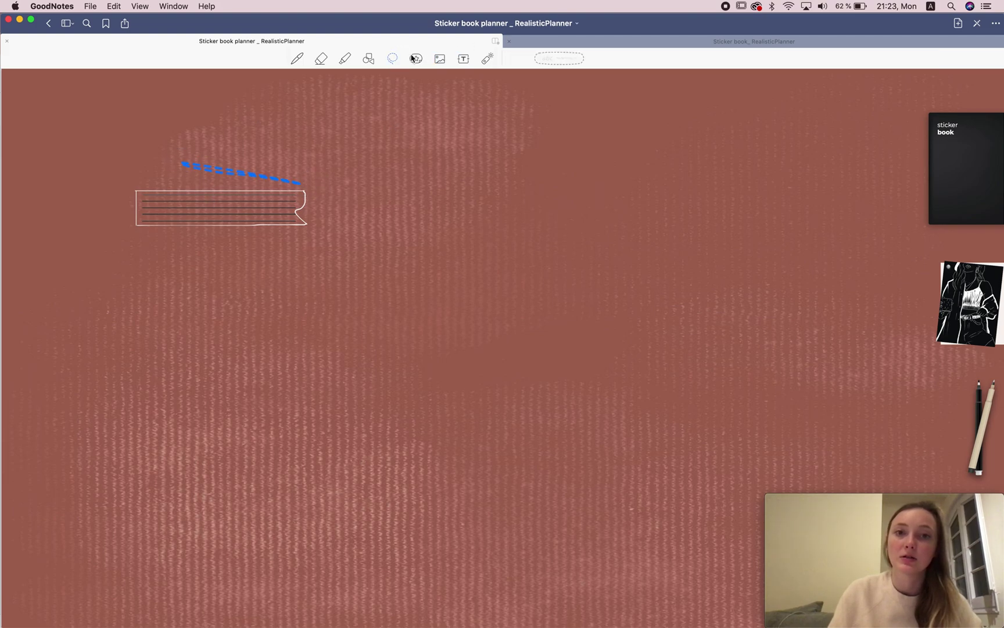
pyautogui.click(392, 61)
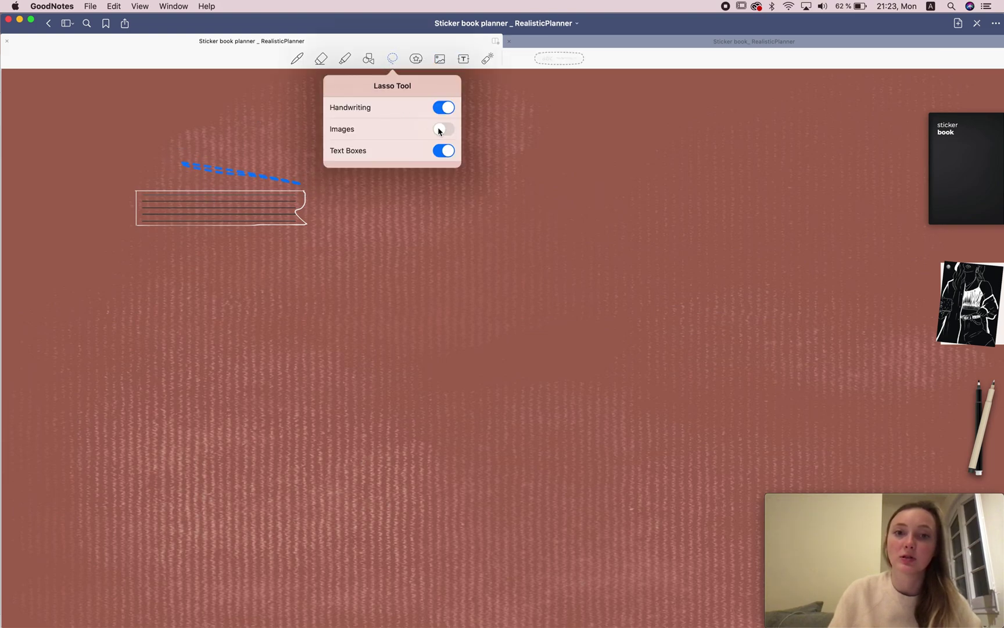
# Step: Test moving the lasso-selected tape outline right, then undo the move
pyautogui.click(366, 234)
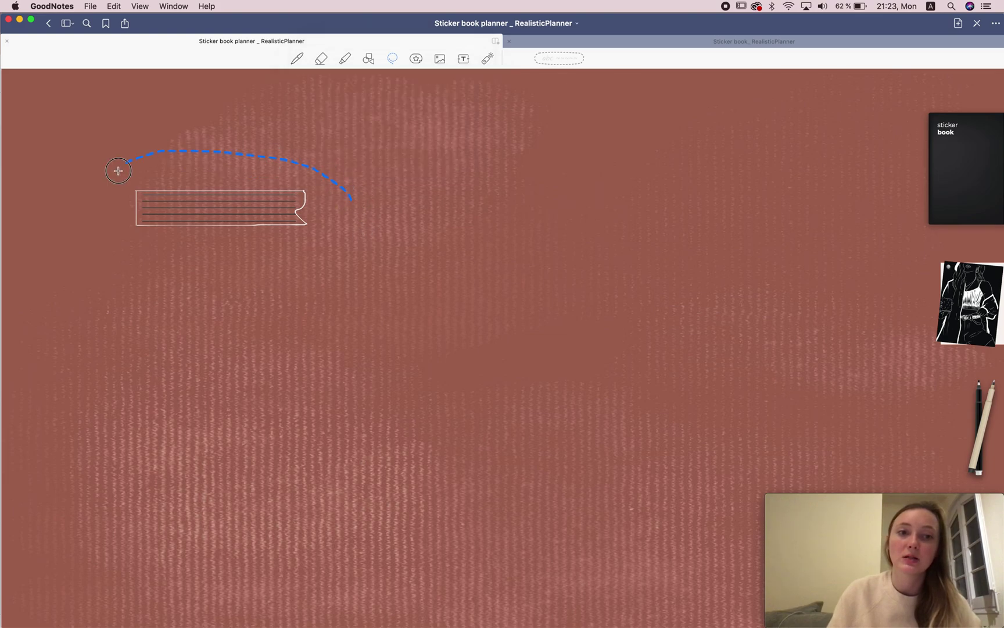
pyautogui.moveTo(250, 212); pyautogui.dragTo(466, 213)
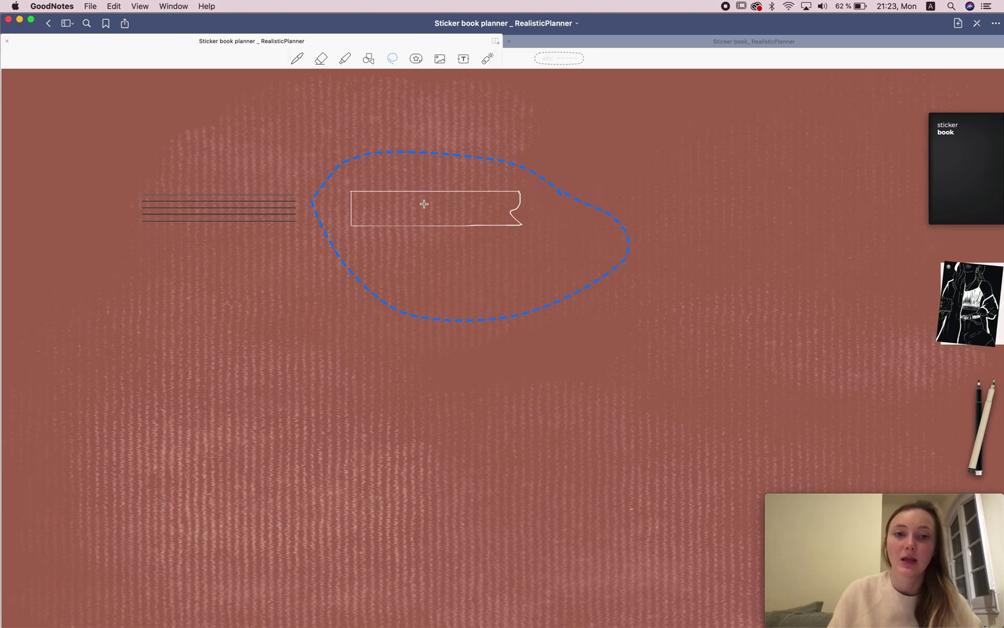
pyautogui.press('super+z')
# Step: Shade the tape strip with a pink highlighter stroke
pyautogui.click(297, 59)
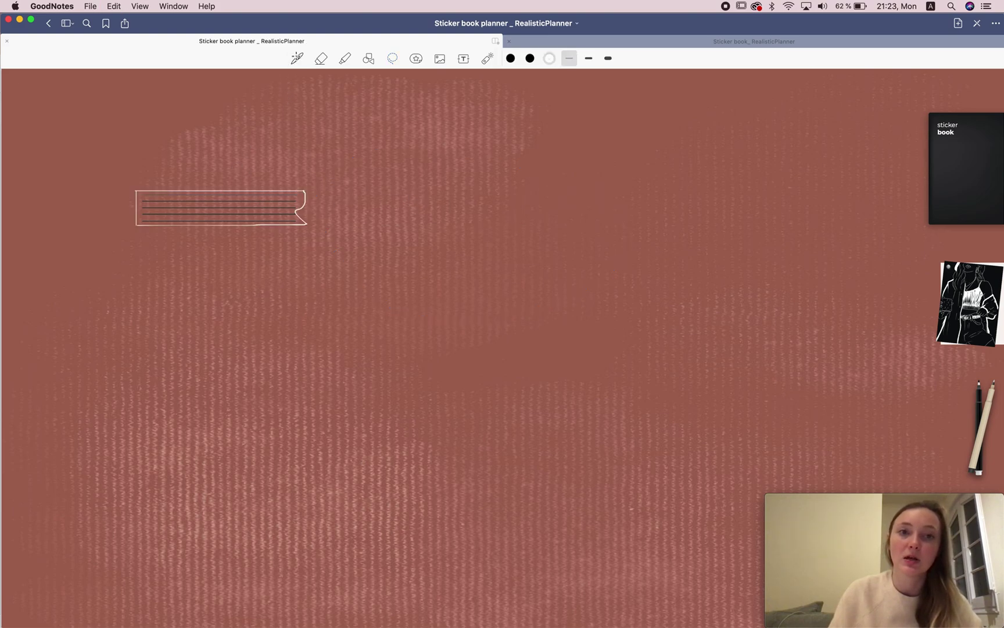
pyautogui.click(346, 59)
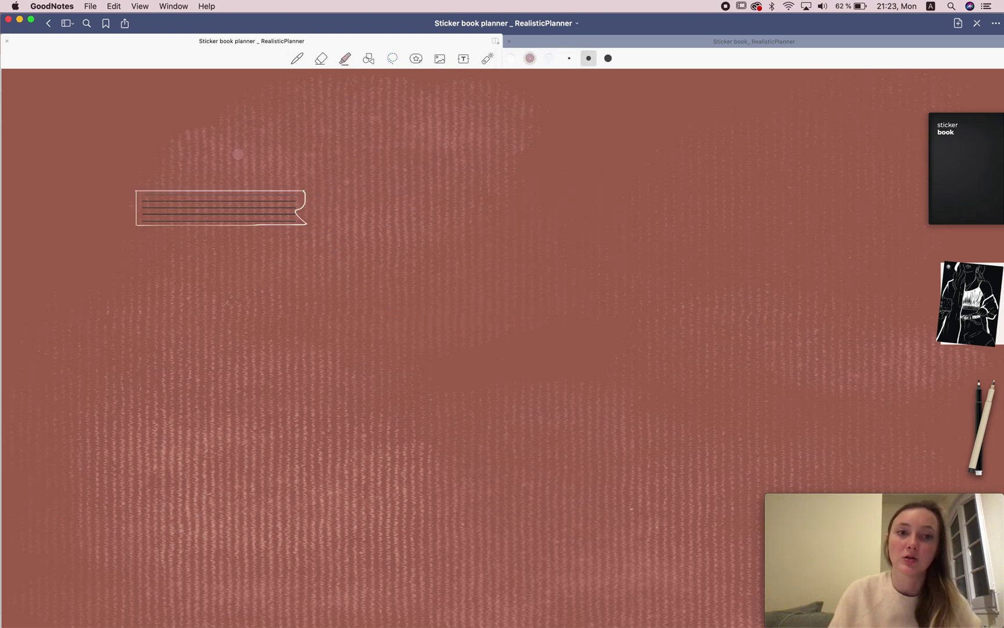
pyautogui.moveTo(143, 197)
pyautogui.mouseDown()
pyautogui.moveTo(293, 195)
pyautogui.moveTo(284, 216)
pyautogui.moveTo(150, 218)
pyautogui.moveTo(143, 202)
pyautogui.moveTo(286, 204)
pyautogui.moveTo(269, 207)
pyautogui.moveTo(273, 216)
pyautogui.moveTo(257, 201)
pyautogui.moveTo(220, 214)
pyautogui.mouseUp()
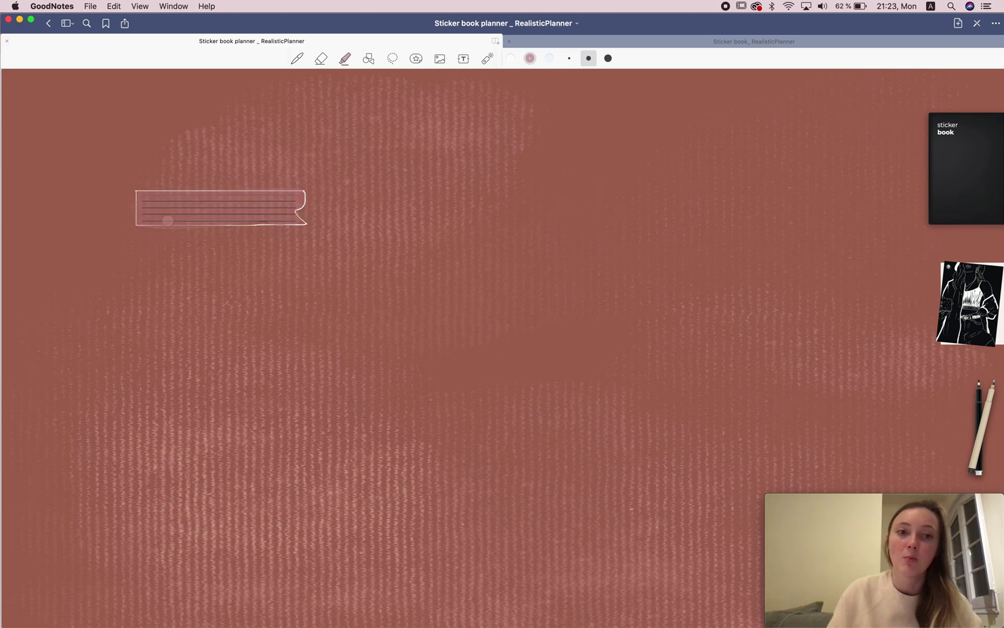
# Step: Fill the tape strip with light-blue highlighter colour
pyautogui.click(530, 58)
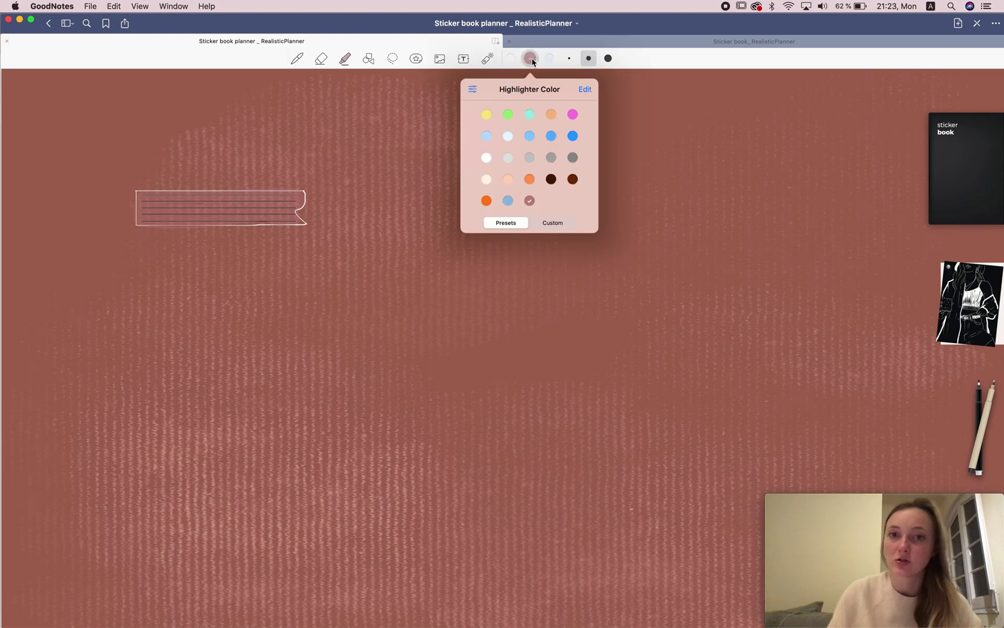
pyautogui.click(487, 134)
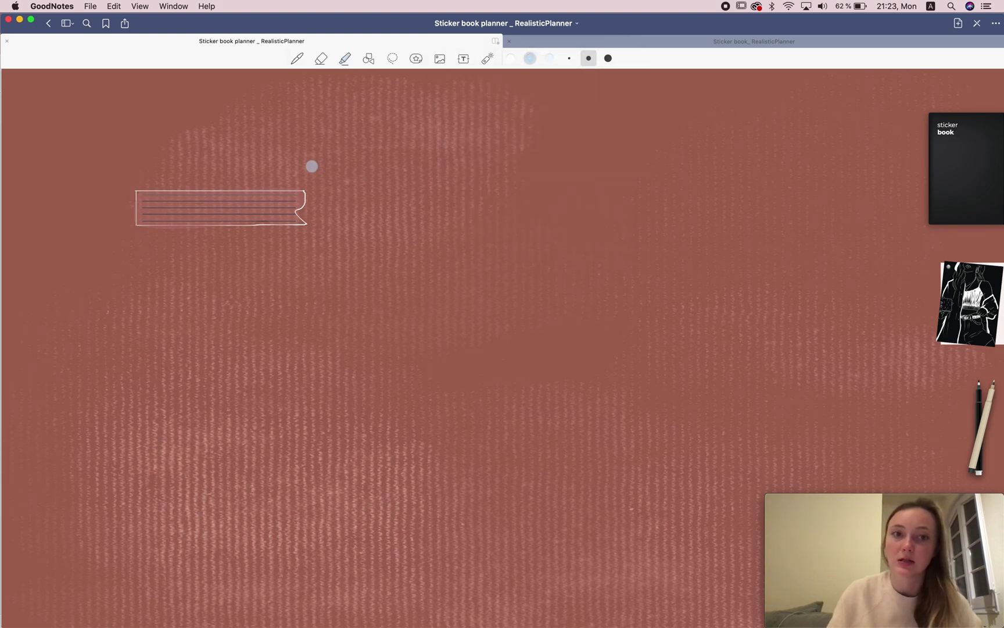
pyautogui.moveTo(145, 203)
pyautogui.mouseDown()
pyautogui.moveTo(281, 202)
pyautogui.moveTo(268, 218)
pyautogui.mouseUp()
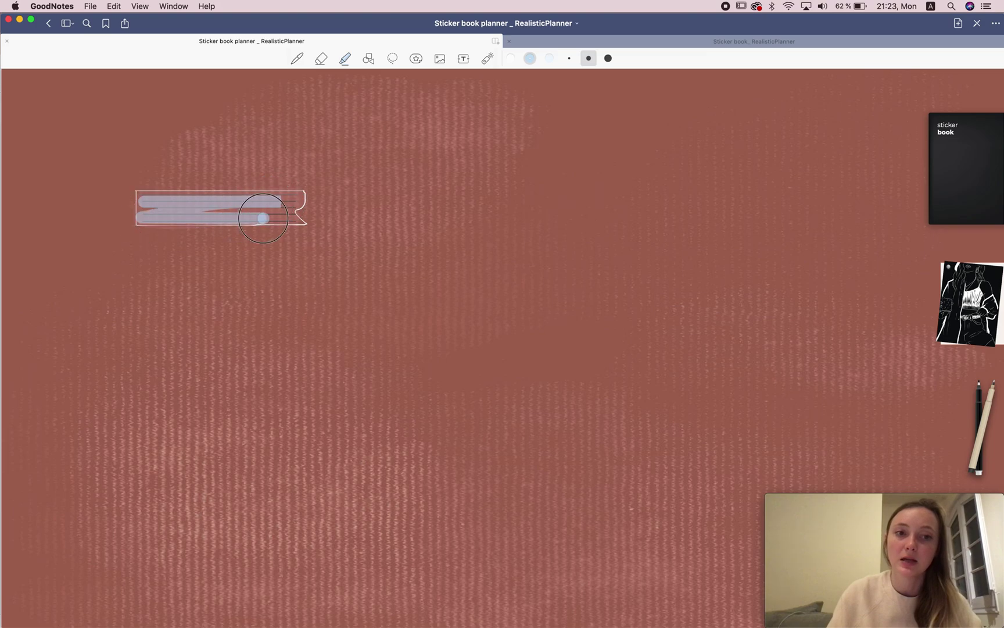
pyautogui.moveTo(198, 211); pyautogui.dragTo(289, 207)
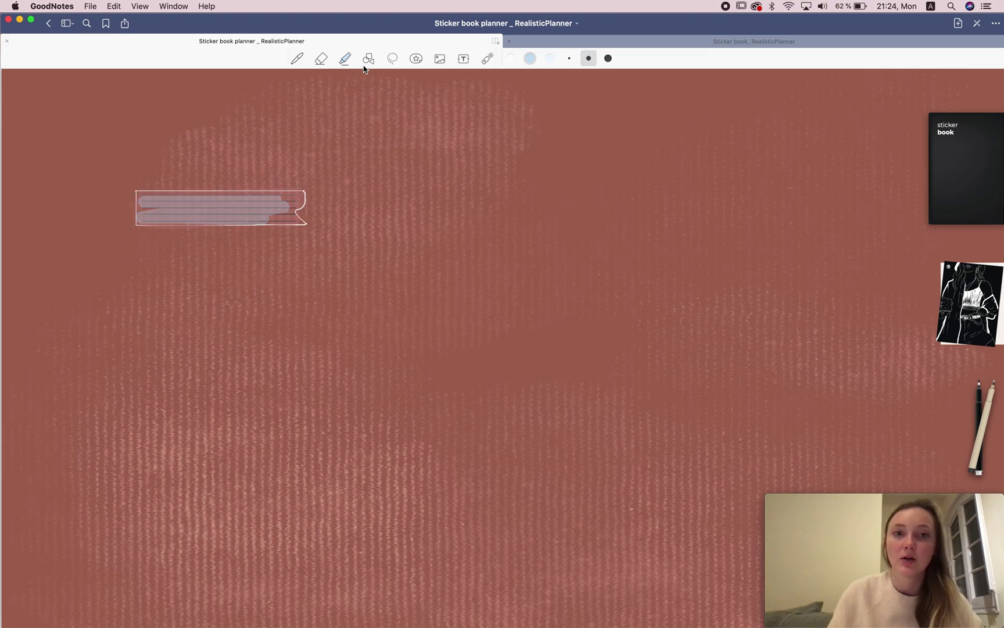
# Step: Lasso the finished tape sticker and drag it right, away from the lines
pyautogui.click(392, 59)
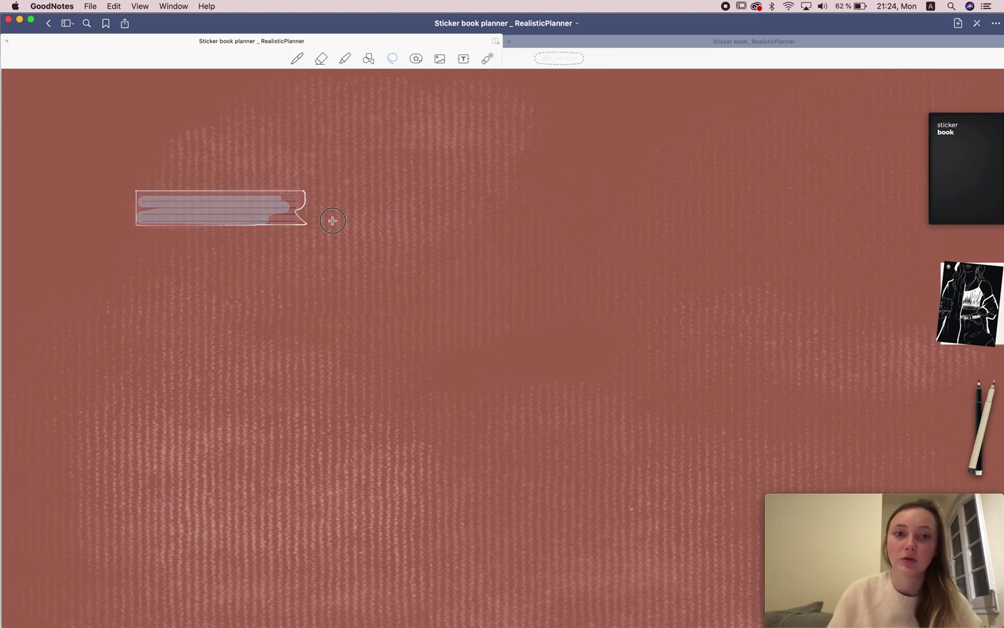
pyautogui.moveTo(259, 198); pyautogui.dragTo(483, 198)
pyautogui.moveTo(428, 151); pyautogui.dragTo(428, 150)
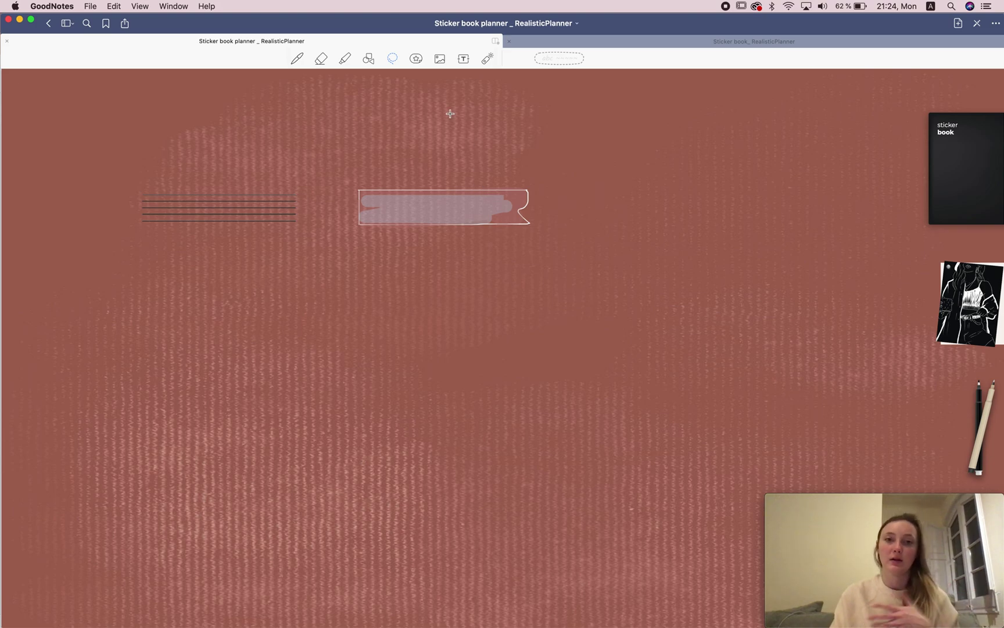
pyautogui.click(345, 58)
# Step: Draw thick white pen edges along the tape's top and bottom
pyautogui.click(294, 58)
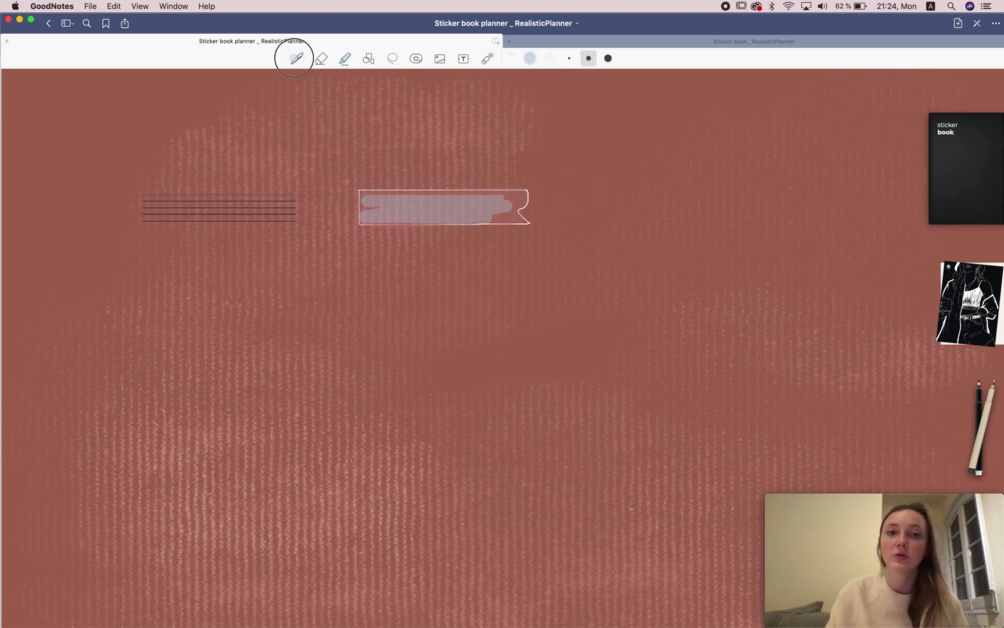
pyautogui.click(568, 61)
pyautogui.click(548, 58)
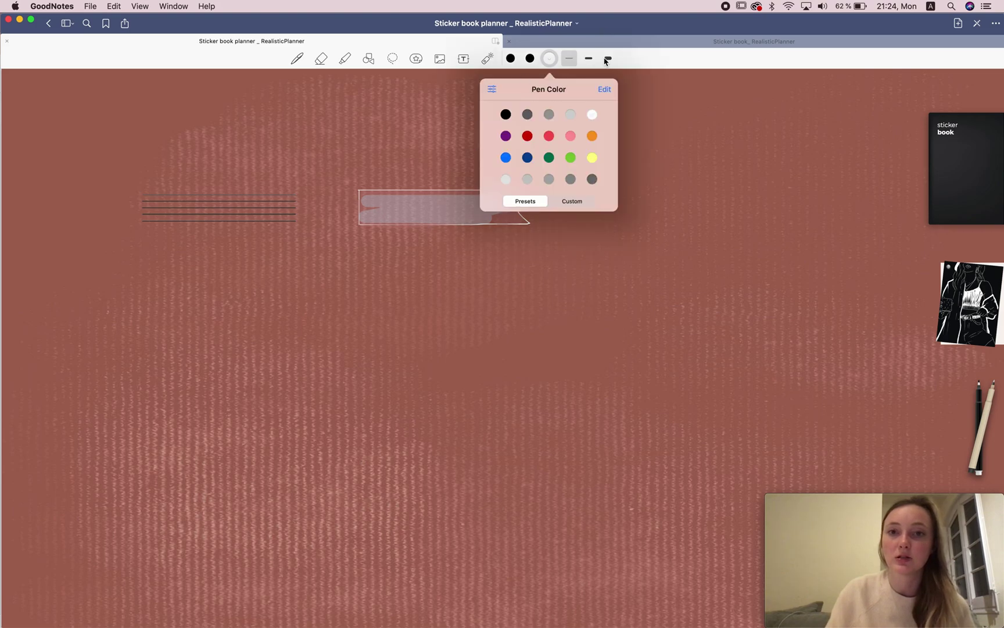
pyautogui.click(607, 59)
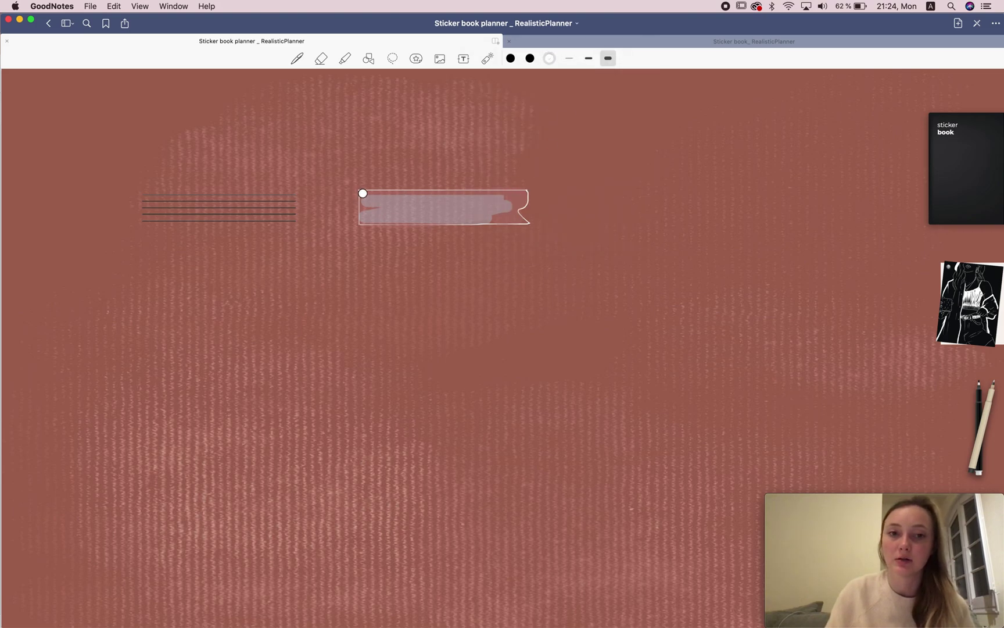
pyautogui.moveTo(363, 193); pyautogui.dragTo(522, 193)
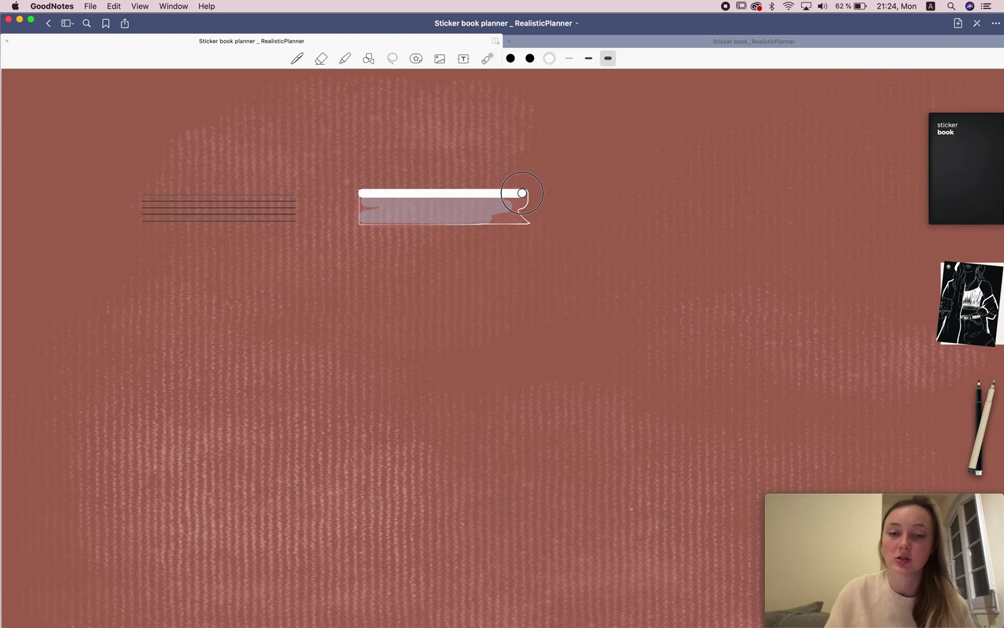
pyautogui.moveTo(362, 221); pyautogui.dragTo(524, 218)
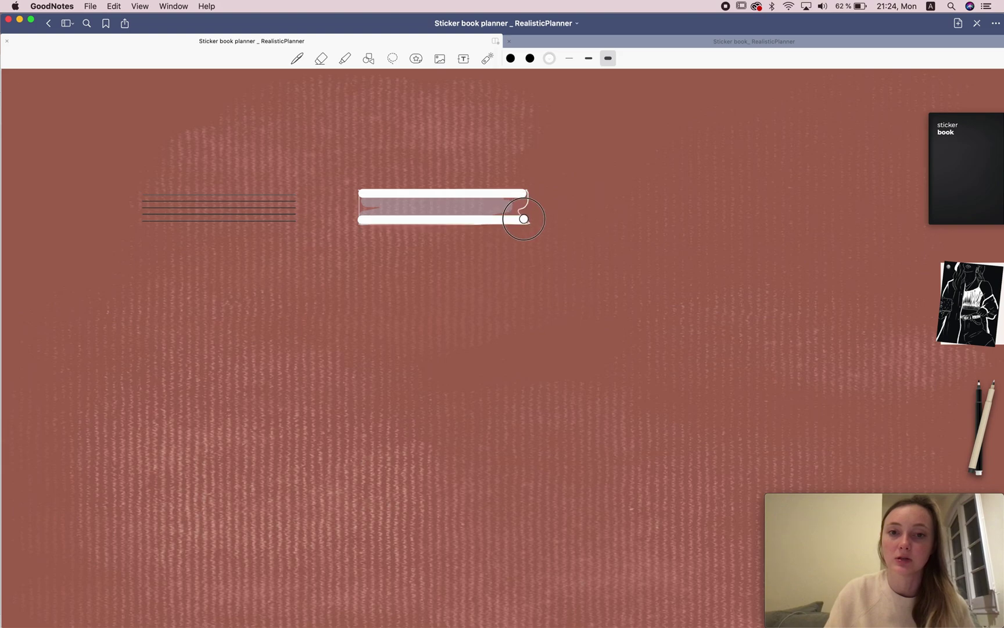
# Step: Keep the Ball Pen style and paint white over the pink middle, undoing one bad stroke
pyautogui.click(296, 60)
pyautogui.click(338, 172)
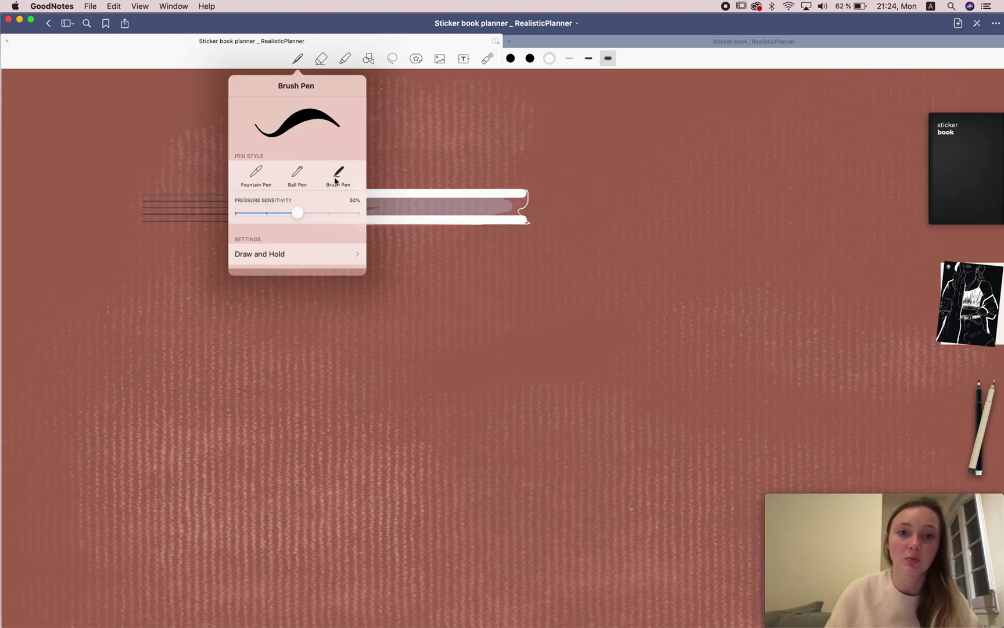
pyautogui.click(297, 172)
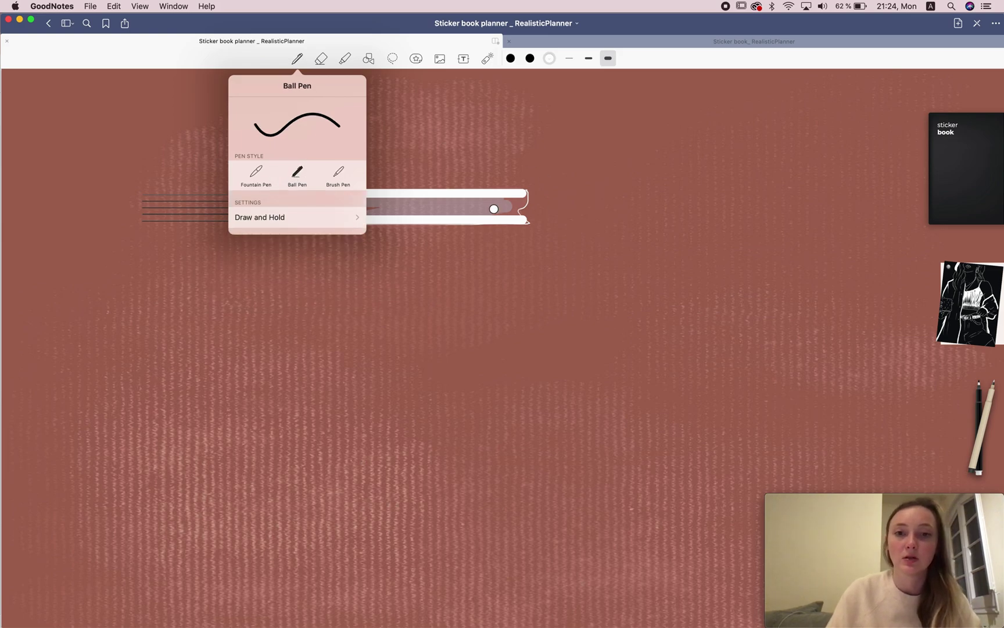
pyautogui.click(494, 208)
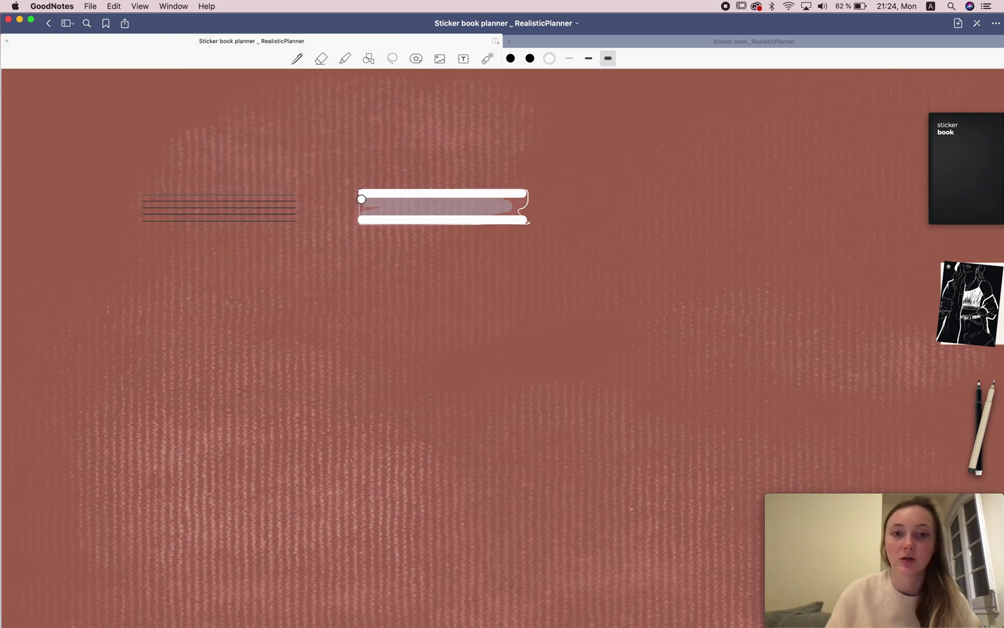
pyautogui.moveTo(411, 199); pyautogui.dragTo(509, 197)
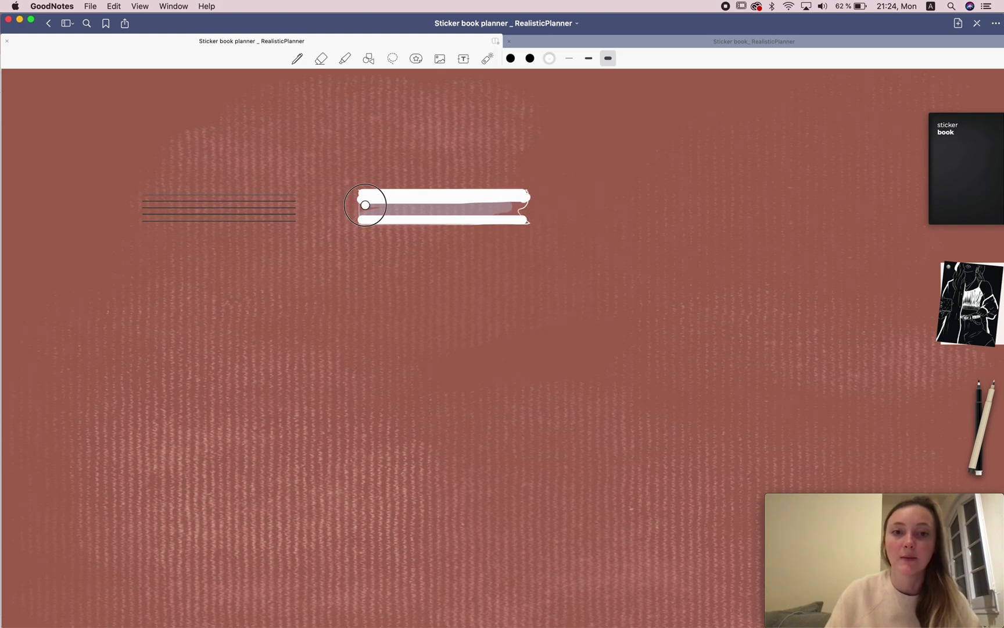
pyautogui.moveTo(365, 205); pyautogui.dragTo(517, 202)
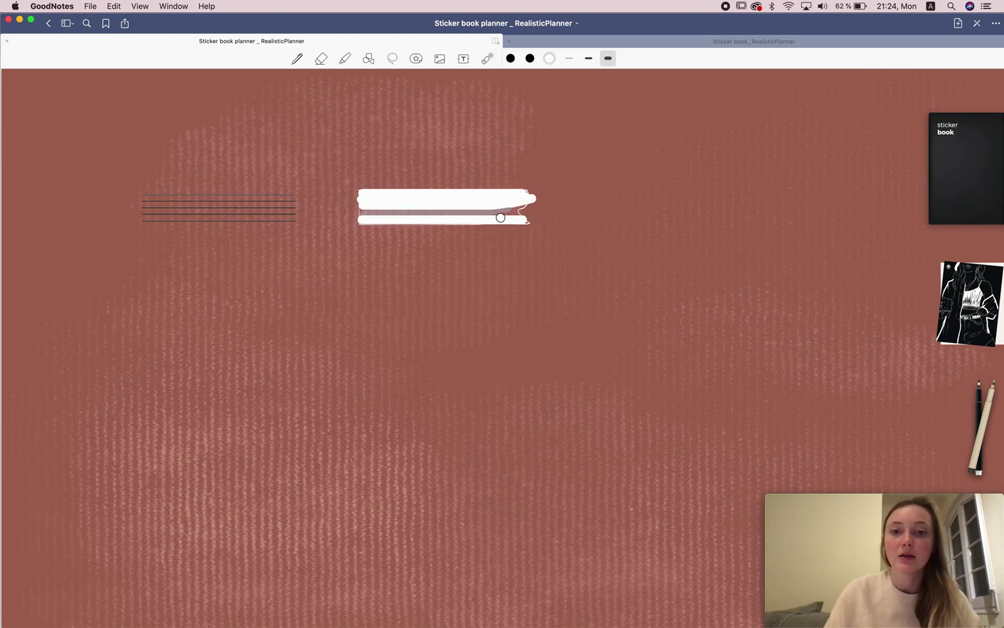
pyautogui.press('super+z')
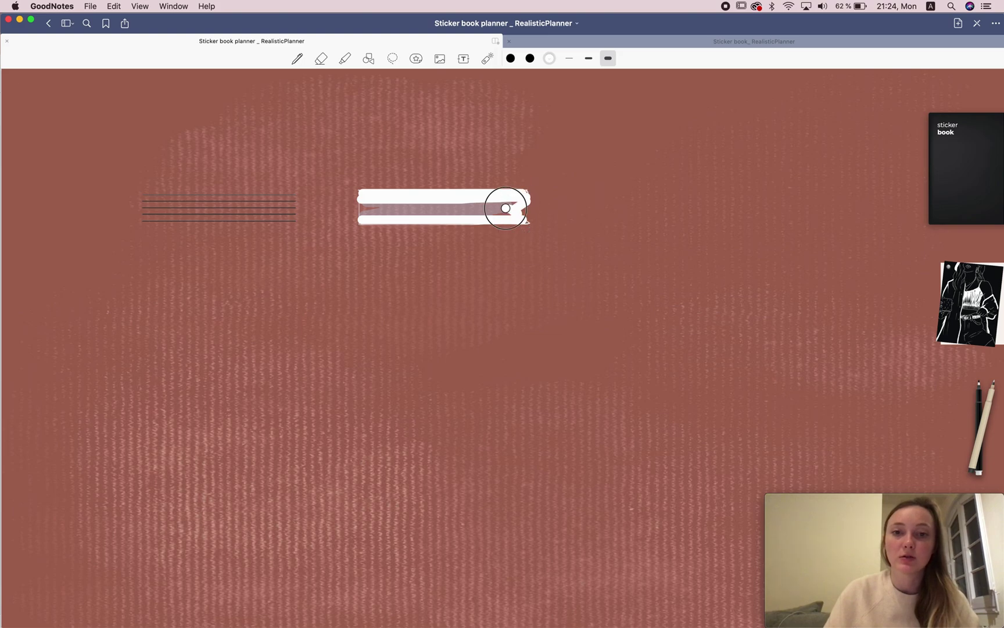
# Step: Raise the pen thickness and cover the remaining pink marks with white
pyautogui.moveTo(506, 208); pyautogui.dragTo(373, 215)
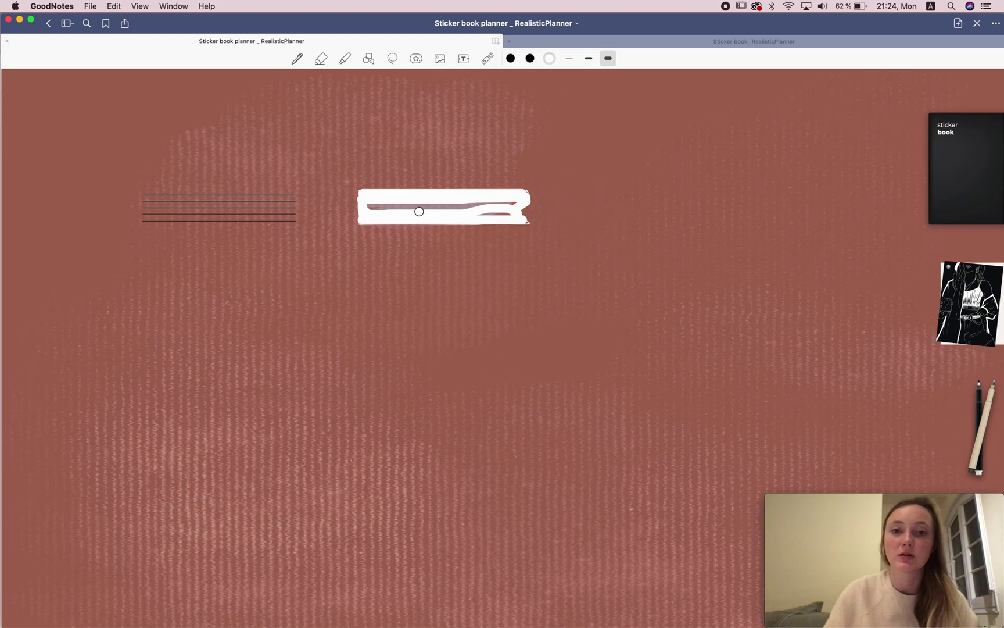
pyautogui.moveTo(373, 206); pyautogui.dragTo(442, 206)
pyautogui.click(608, 58)
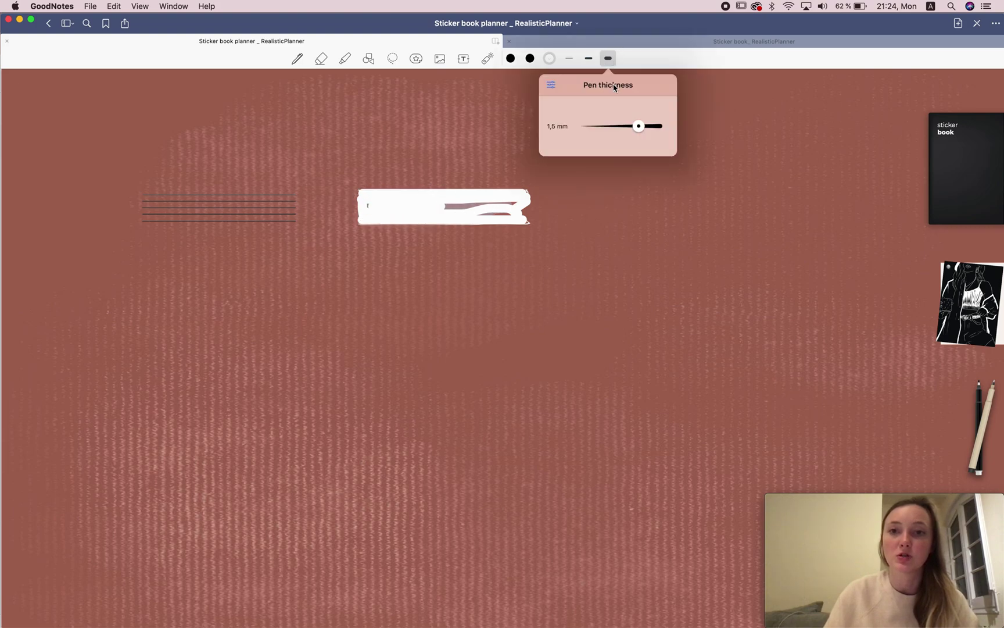
pyautogui.moveTo(651, 132); pyautogui.dragTo(650, 123)
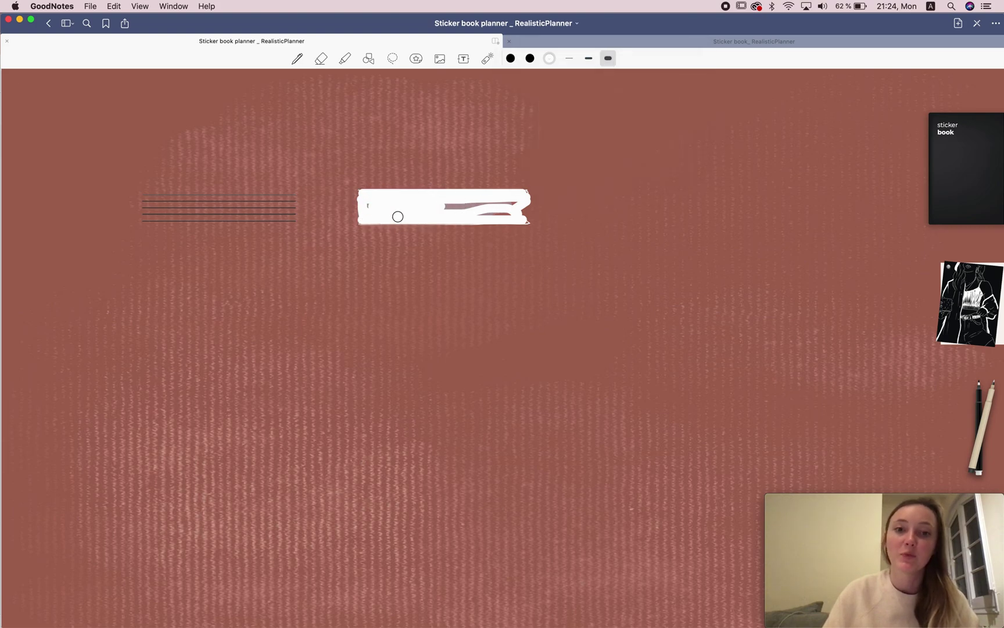
pyautogui.moveTo(445, 208)
pyautogui.mouseDown()
pyautogui.moveTo(503, 202)
pyautogui.moveTo(490, 208)
pyautogui.moveTo(498, 212)
pyautogui.mouseUp()
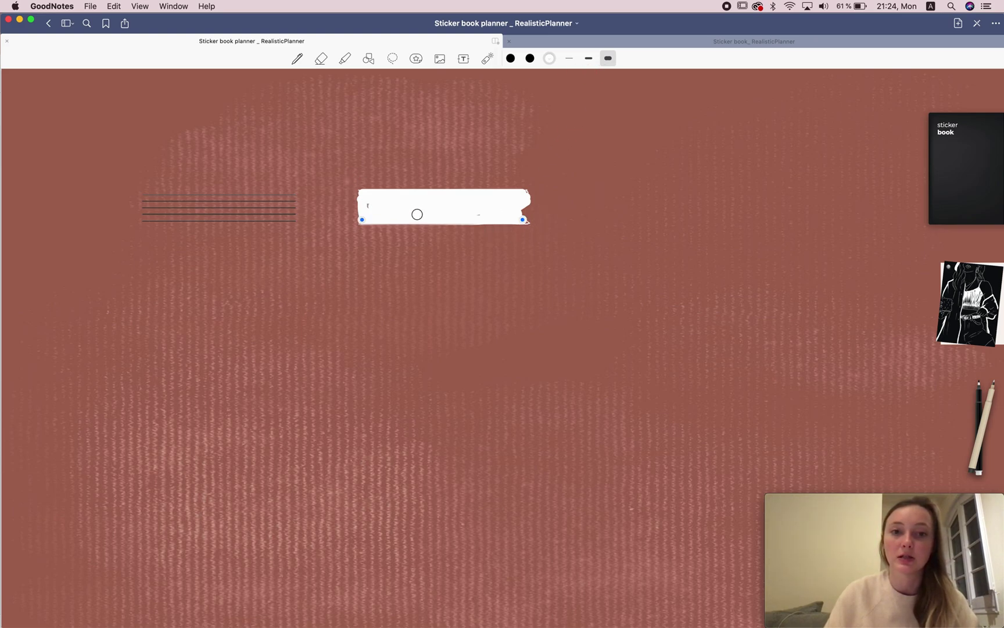
pyautogui.click(392, 58)
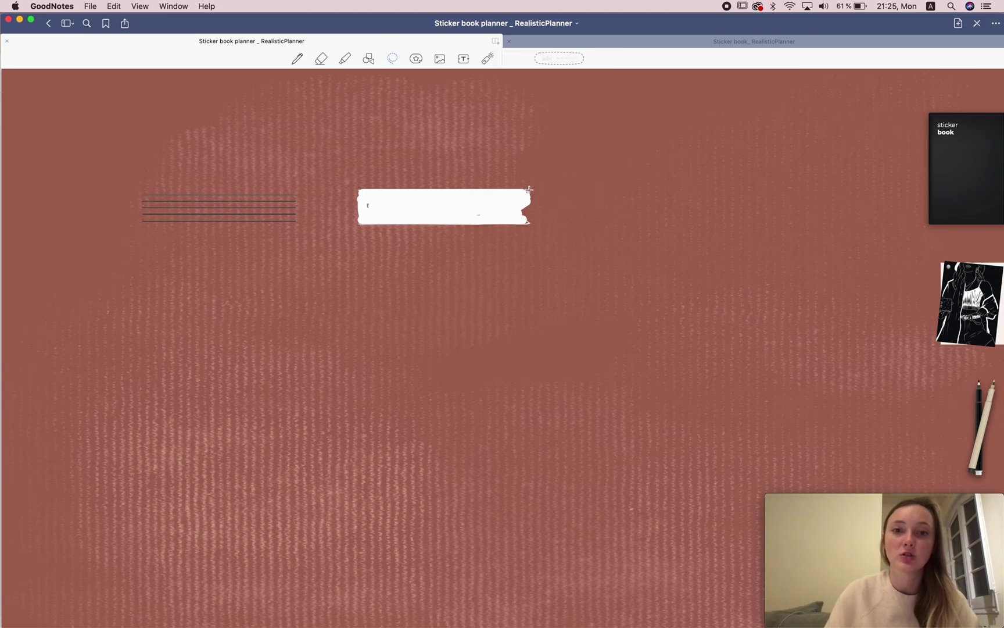
# Step: Lasso the white tape sticker and recolour it with the pink preset
pyautogui.moveTo(346, 194); pyautogui.dragTo(345, 169)
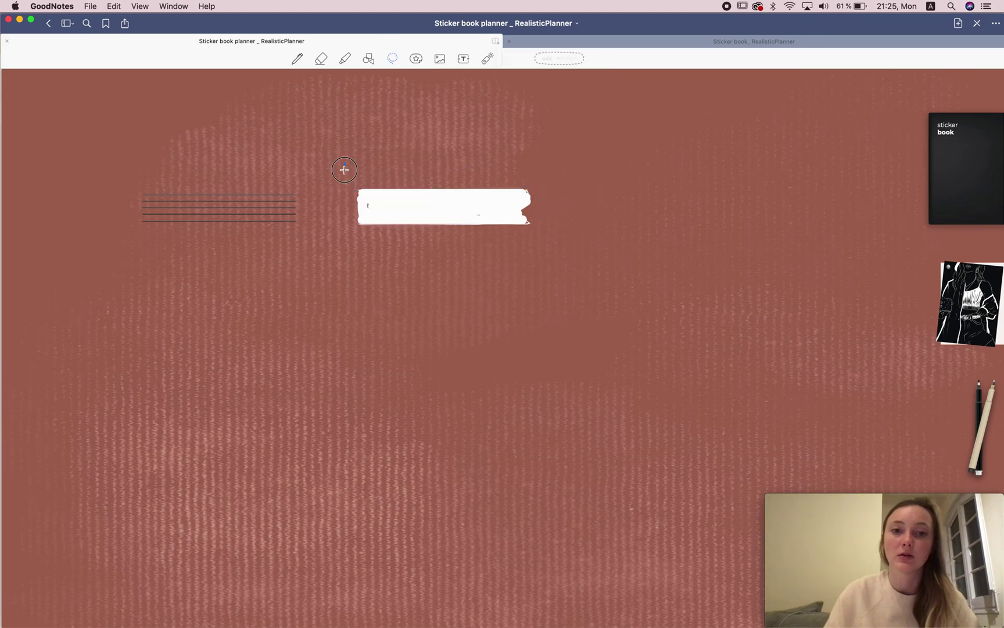
pyautogui.click(430, 189)
pyautogui.click(466, 251)
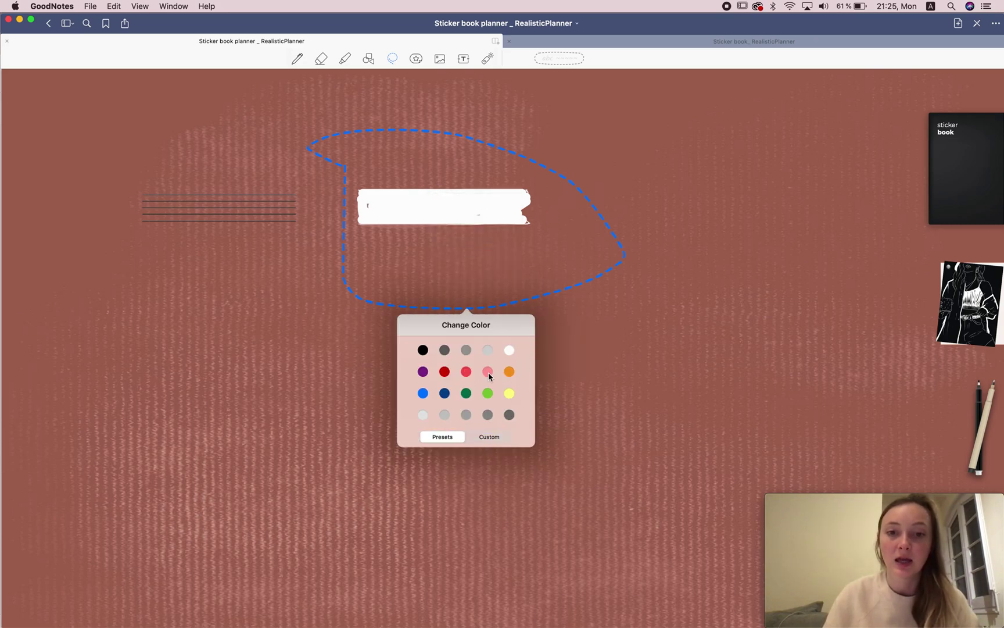
pyautogui.click(488, 373)
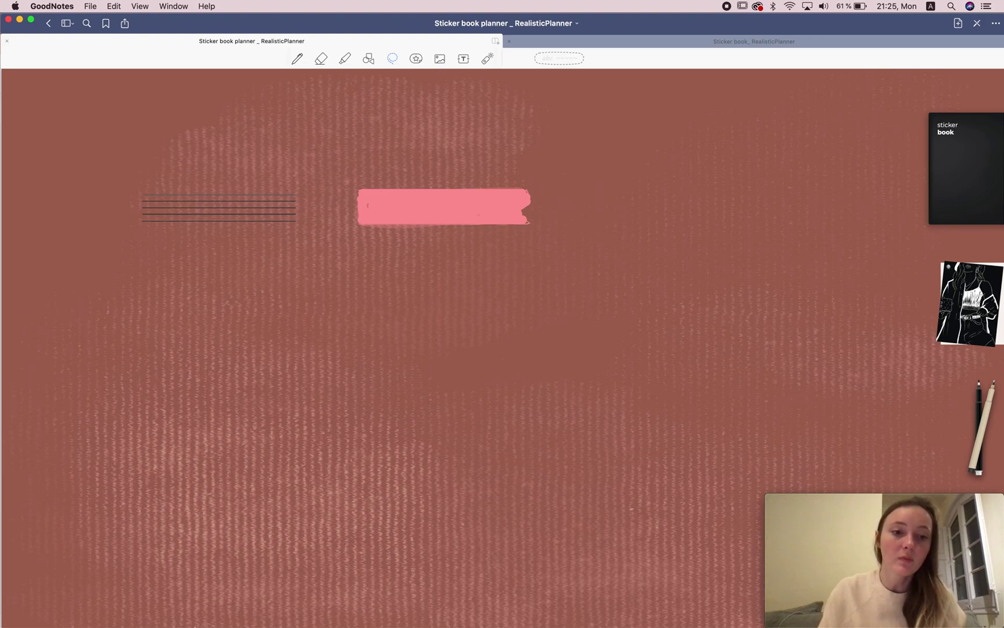
pyautogui.click(123, 605)
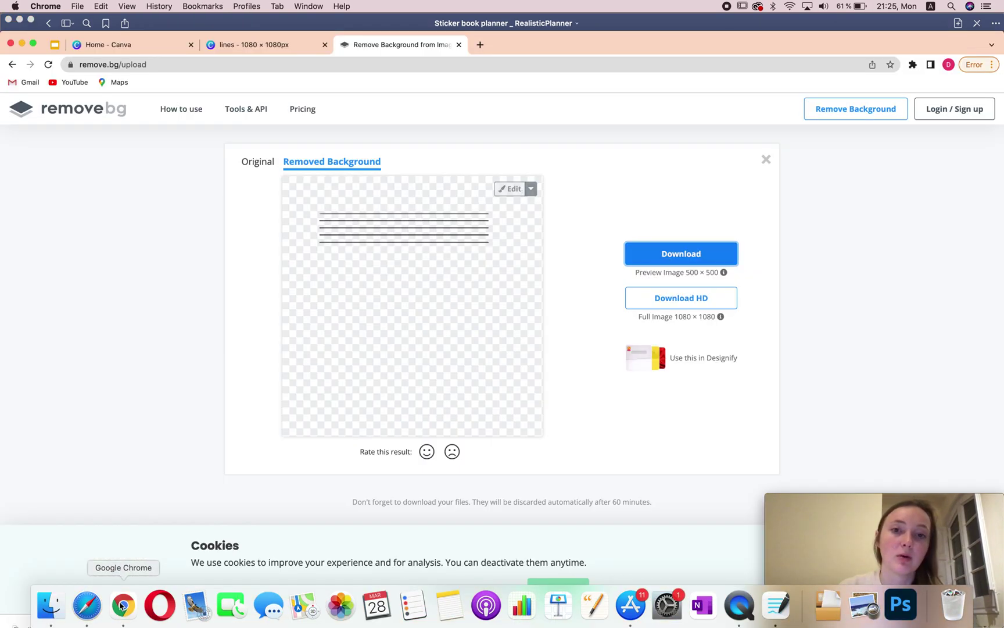
# Step: From the Canva home page, search the templates for 'mood'
pyautogui.click(247, 42)
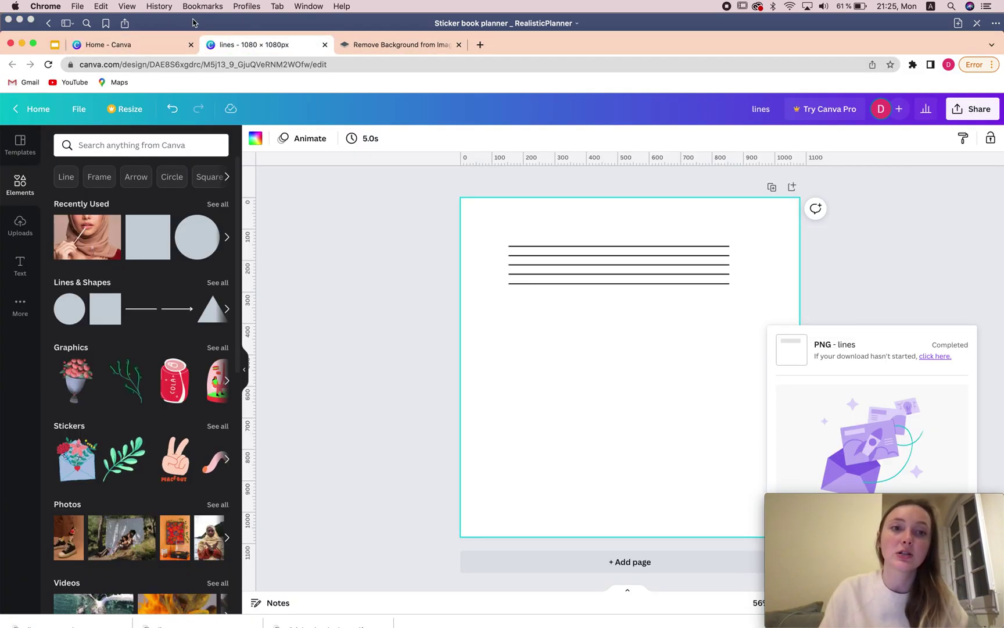
pyautogui.click(157, 45)
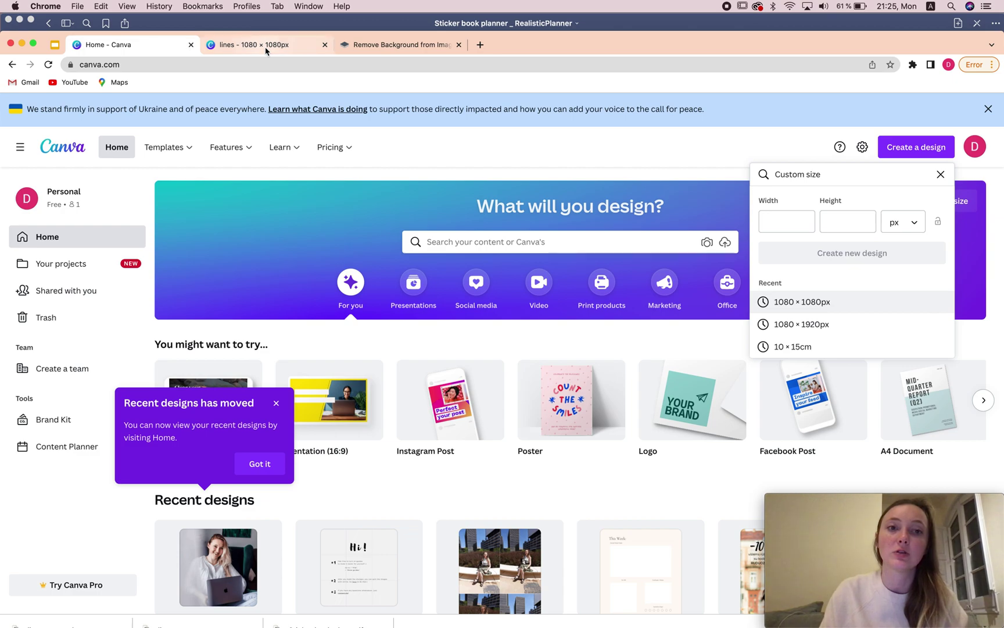
pyautogui.click(443, 243)
pyautogui.write('moodboard')
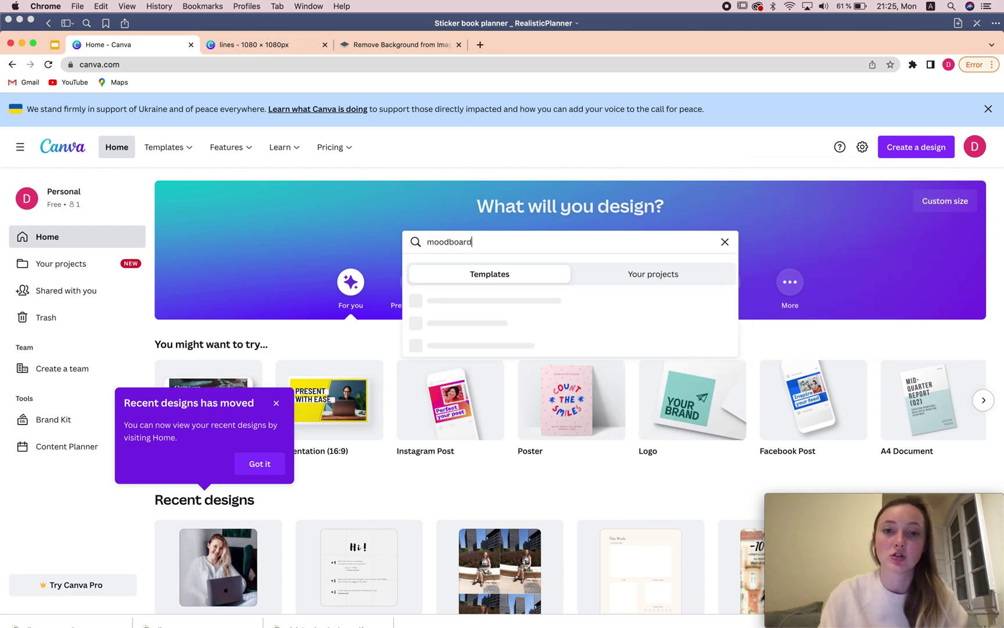
pyautogui.press('Return')
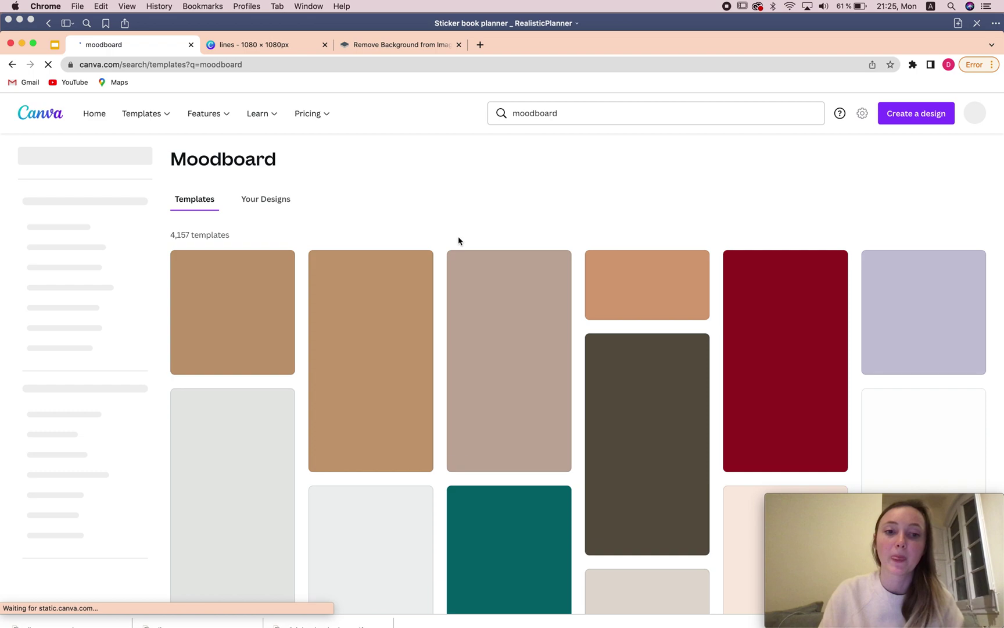
pyautogui.scroll(-5, 481, 378)
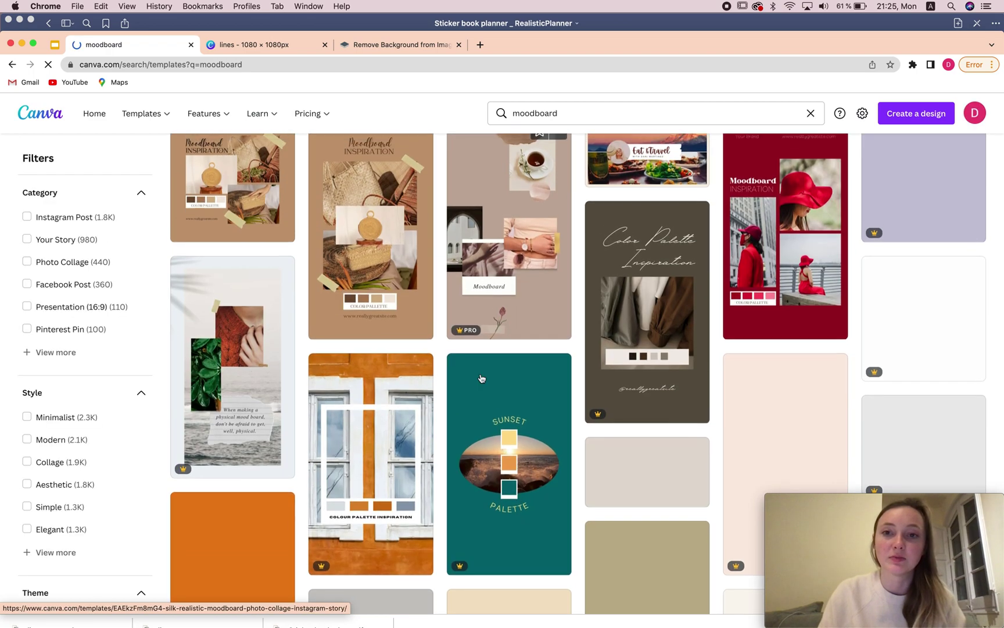
pyautogui.scroll(2, 488, 348)
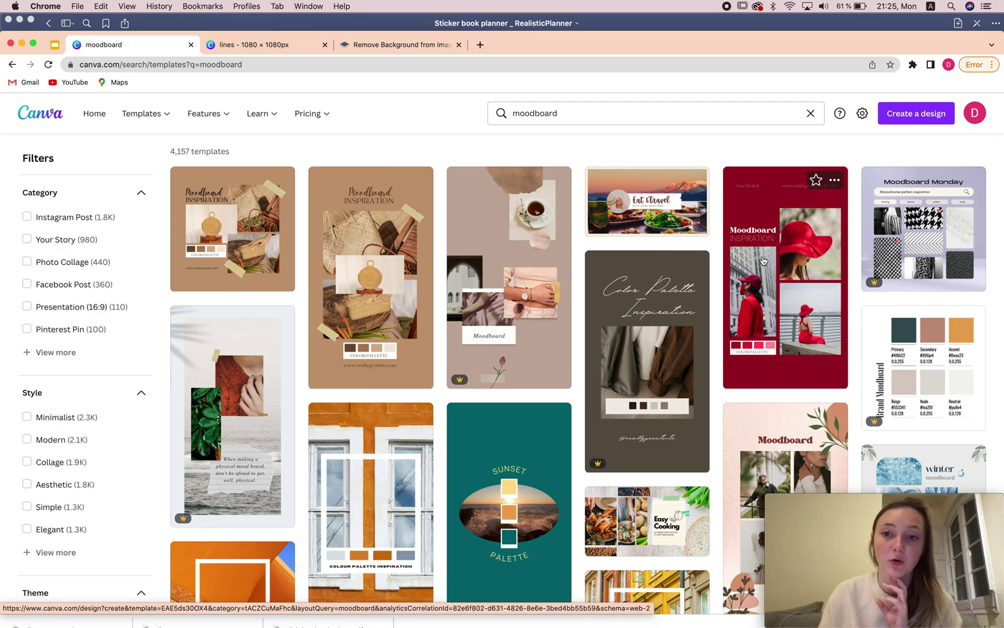
pyautogui.scroll(-5, 773, 250)
pyautogui.scroll(5, 763, 261)
# Step: Preview the teacup moodboard template, then open the first Moodboard Inspiration template as a design
pyautogui.click(505, 249)
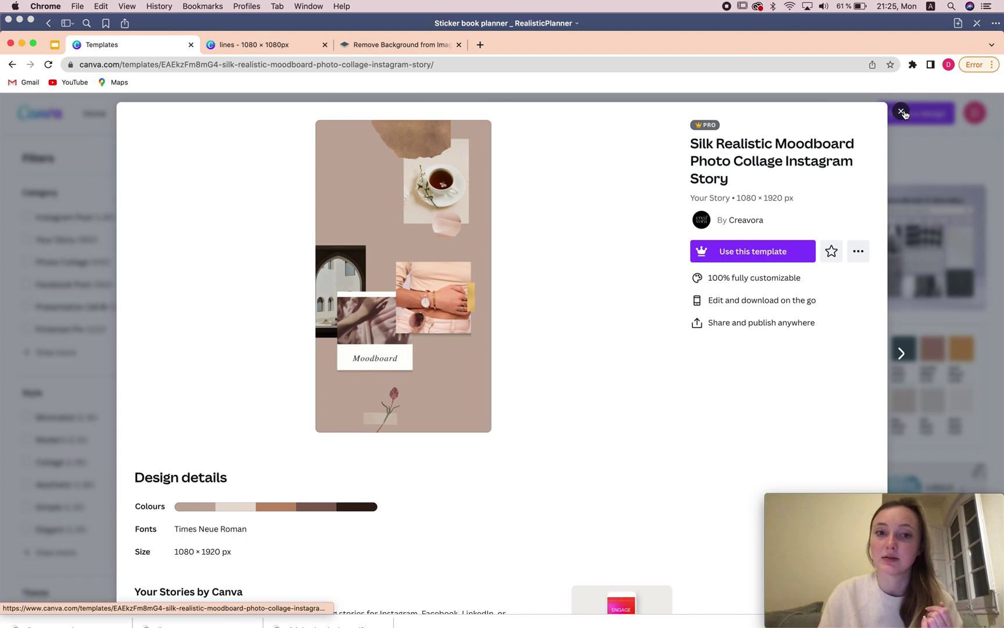
pyautogui.click(901, 110)
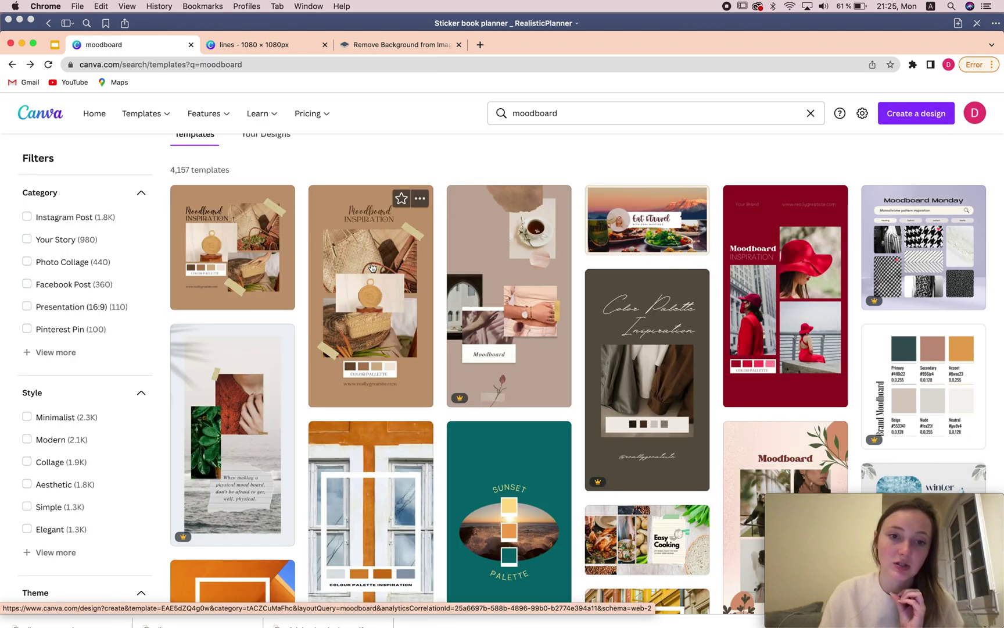
pyautogui.click(271, 238)
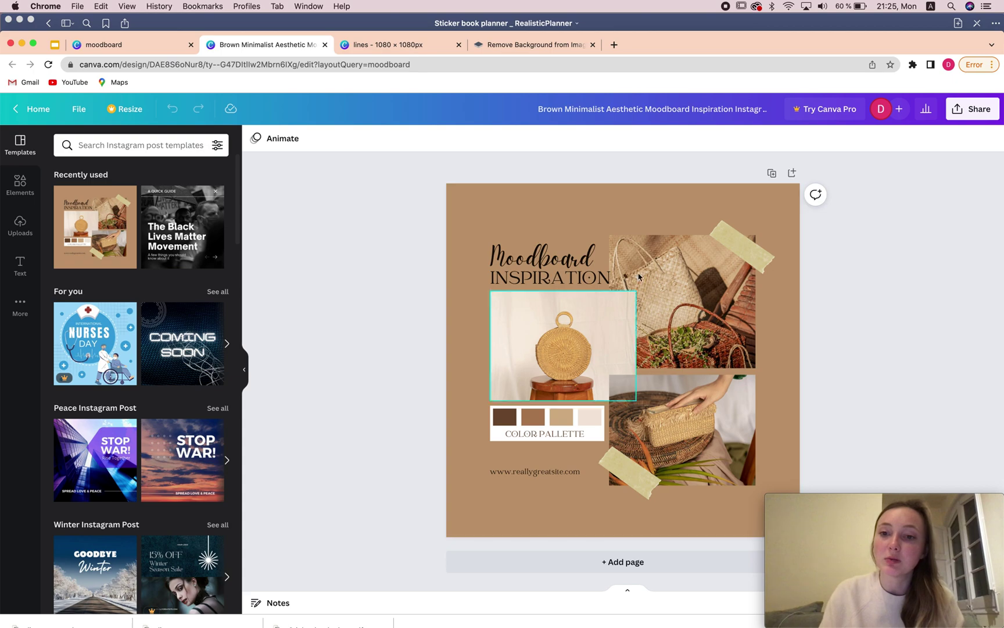
# Step: Add a blank page 2 to the lines design and paste the beige tape sticker at its top-left
pyautogui.moveTo(751, 252); pyautogui.dragTo(779, 221)
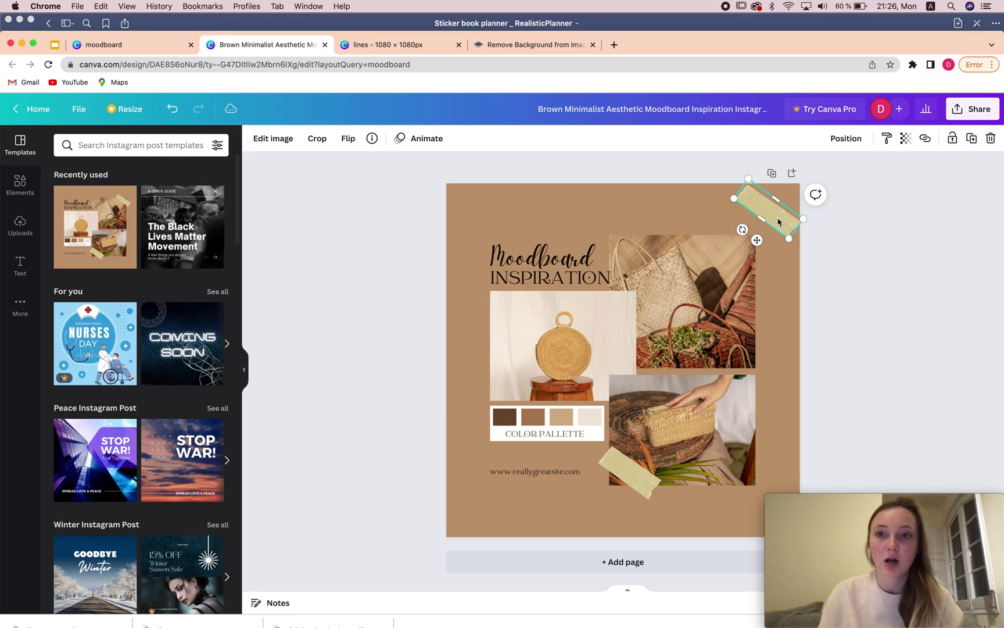
pyautogui.click(163, 49)
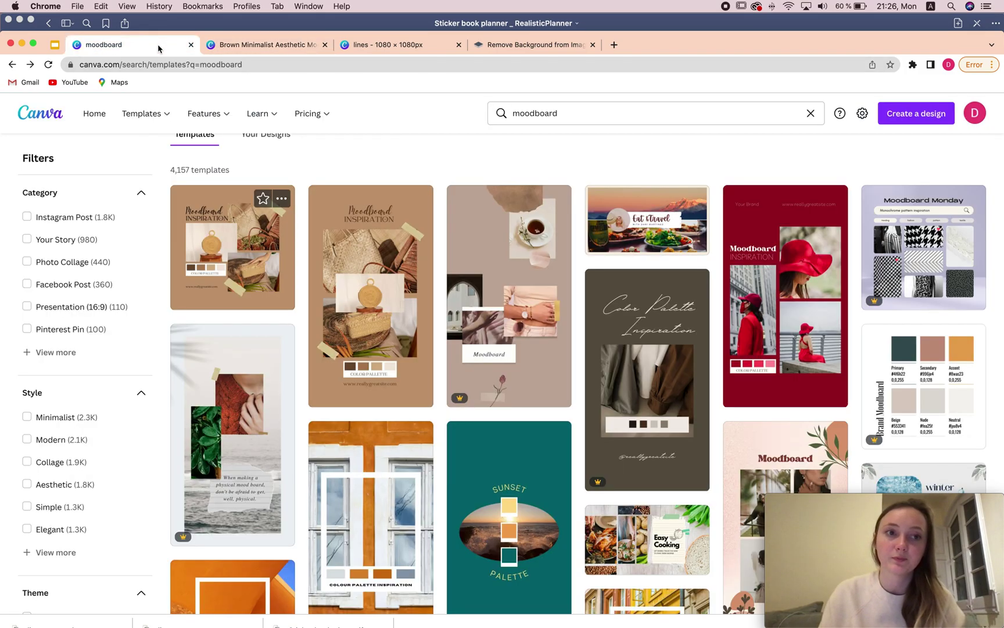
pyautogui.click(368, 41)
pyautogui.click(791, 186)
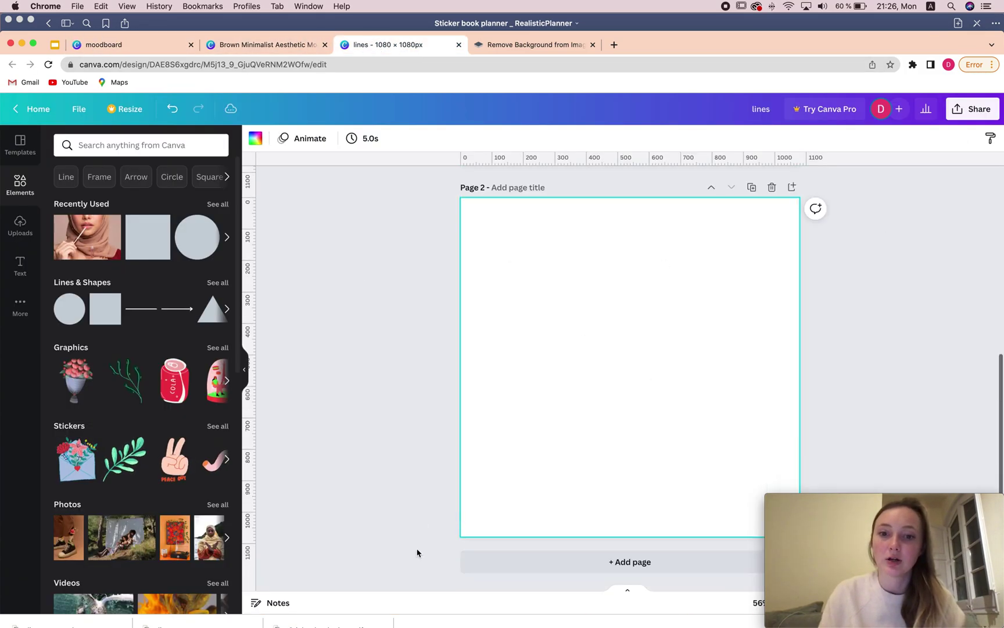
pyautogui.press('super+v')
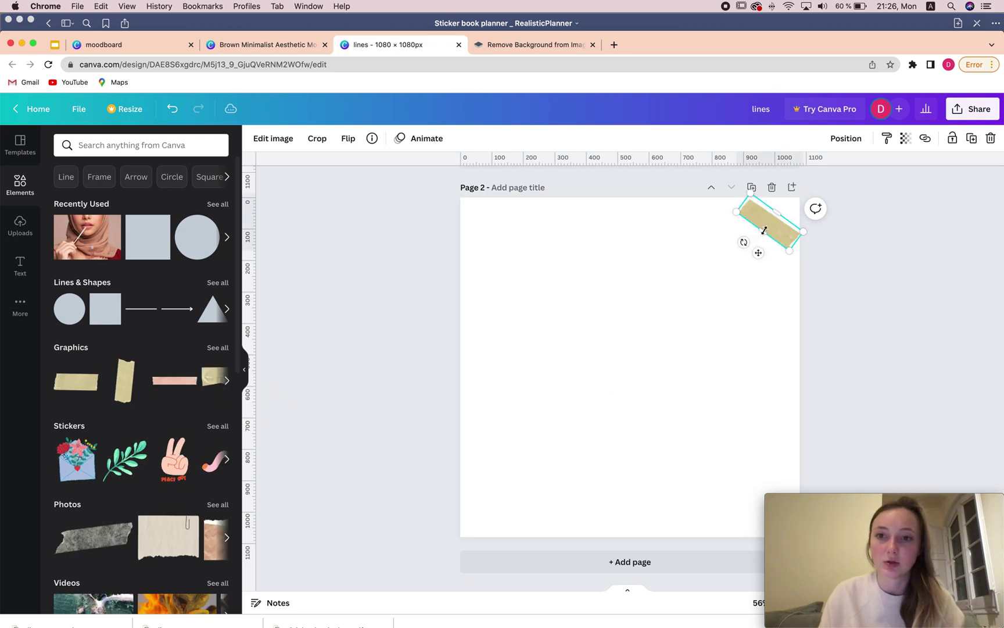
pyautogui.moveTo(666, 264); pyautogui.dragTo(617, 455)
pyautogui.moveTo(567, 349); pyautogui.dragTo(574, 297)
# Step: Search elements for 'washi tape' and place a slightly shrunk black grid tape lower on page 2
pyautogui.click(133, 152)
pyautogui.write('washi tape')
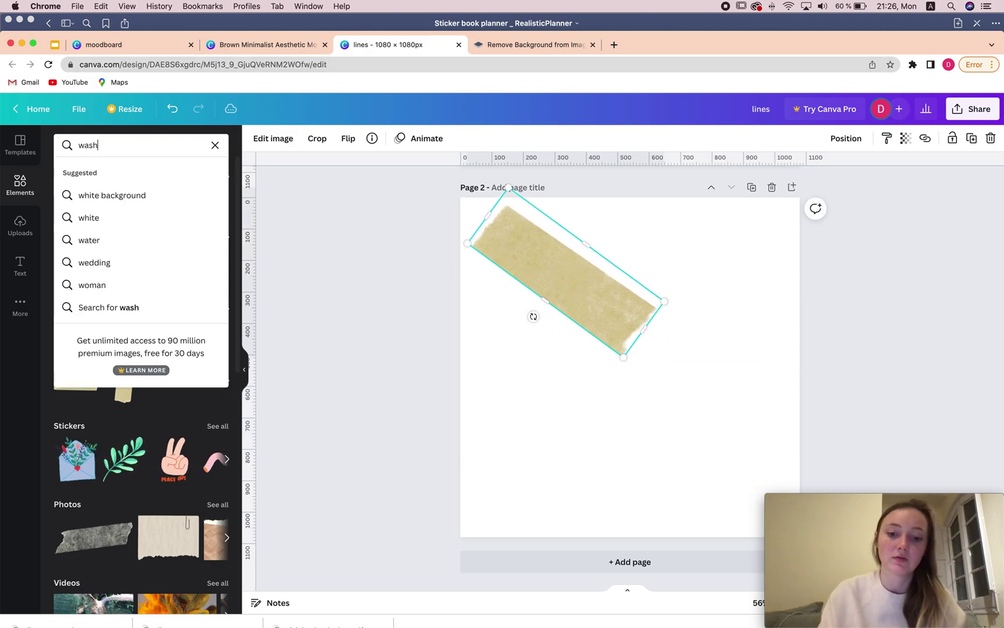
pyautogui.press('Return')
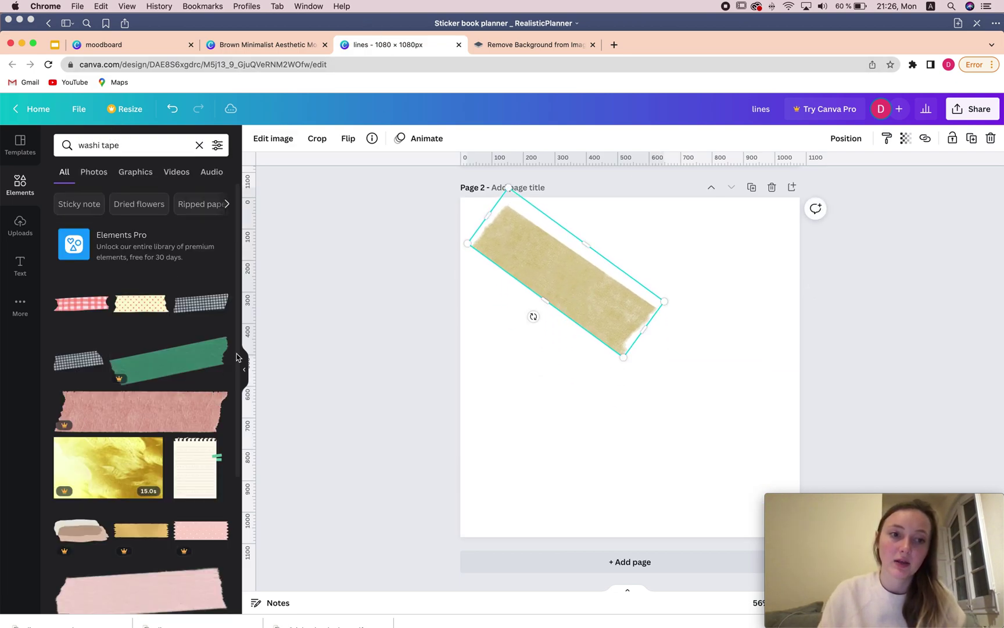
pyautogui.click(195, 298)
pyautogui.moveTo(709, 370); pyautogui.dragTo(683, 410)
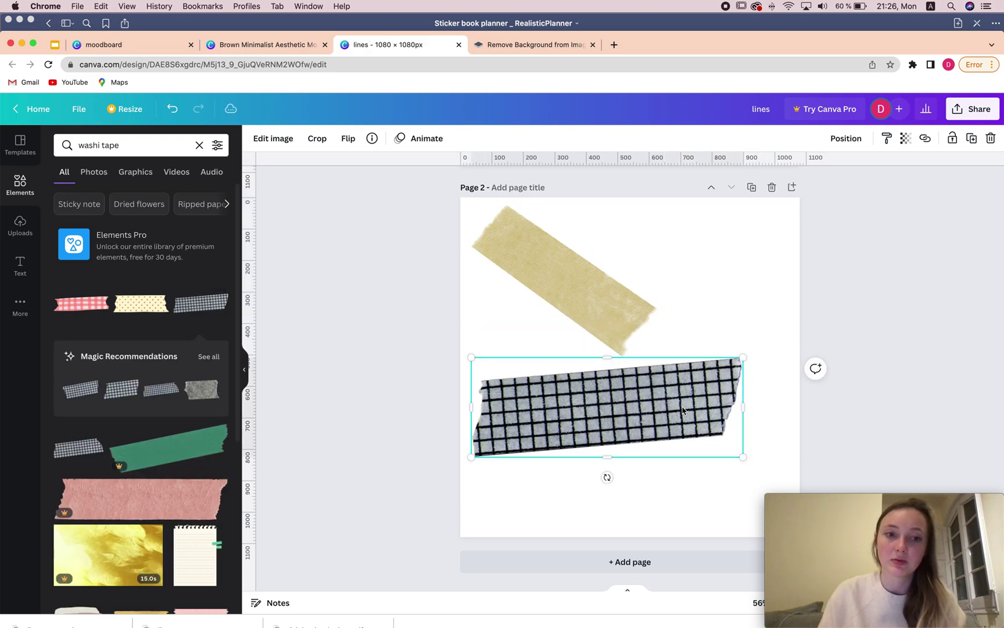
pyautogui.moveTo(744, 457); pyautogui.dragTo(705, 444)
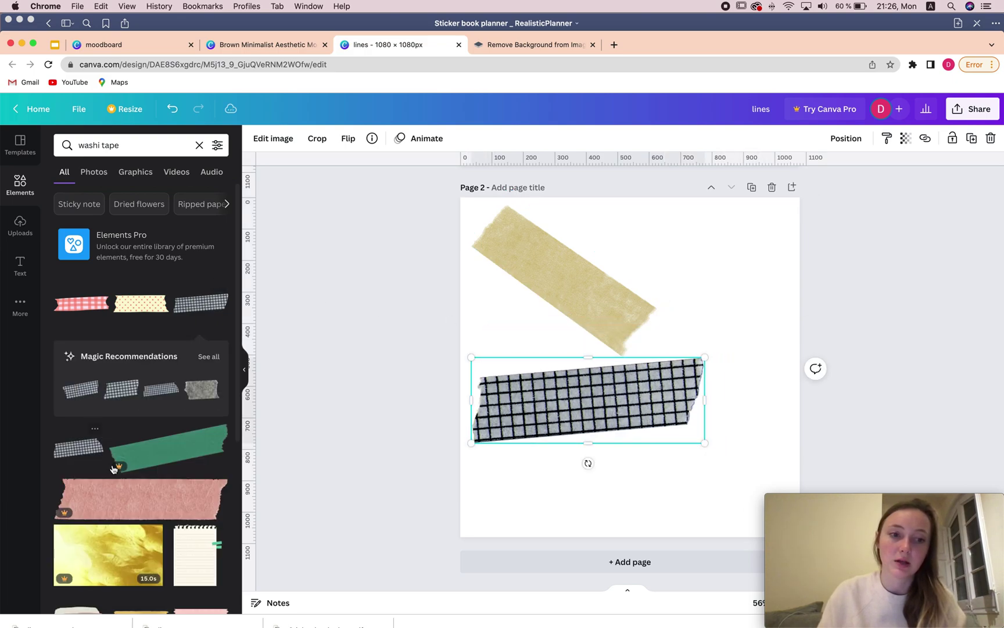
# Step: Place the yellow floral washi tape at page 2's top-right corner
pyautogui.scroll(-10, 189, 469)
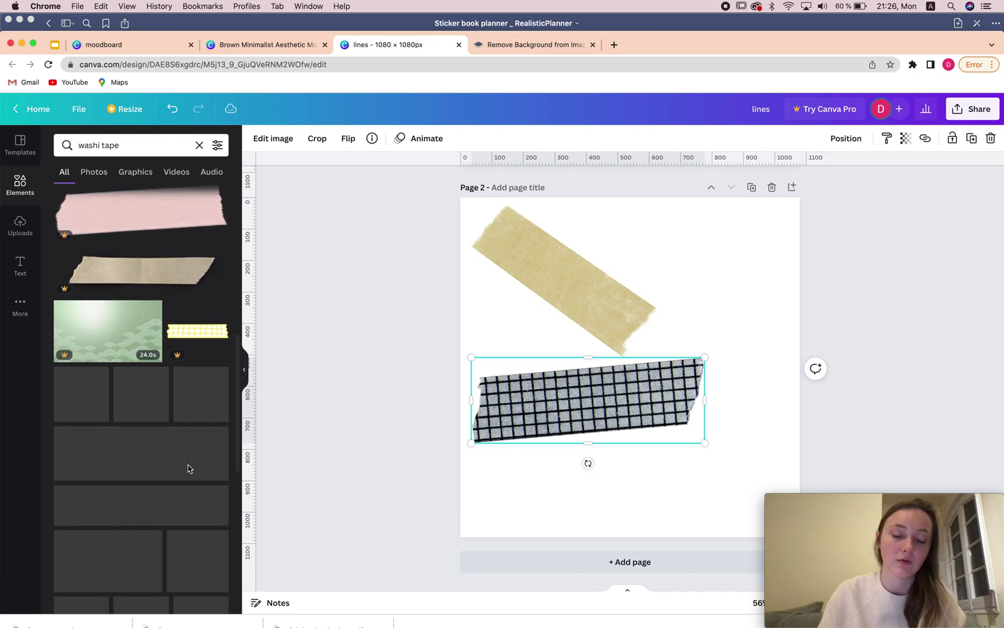
pyautogui.scroll(-15, 133, 289)
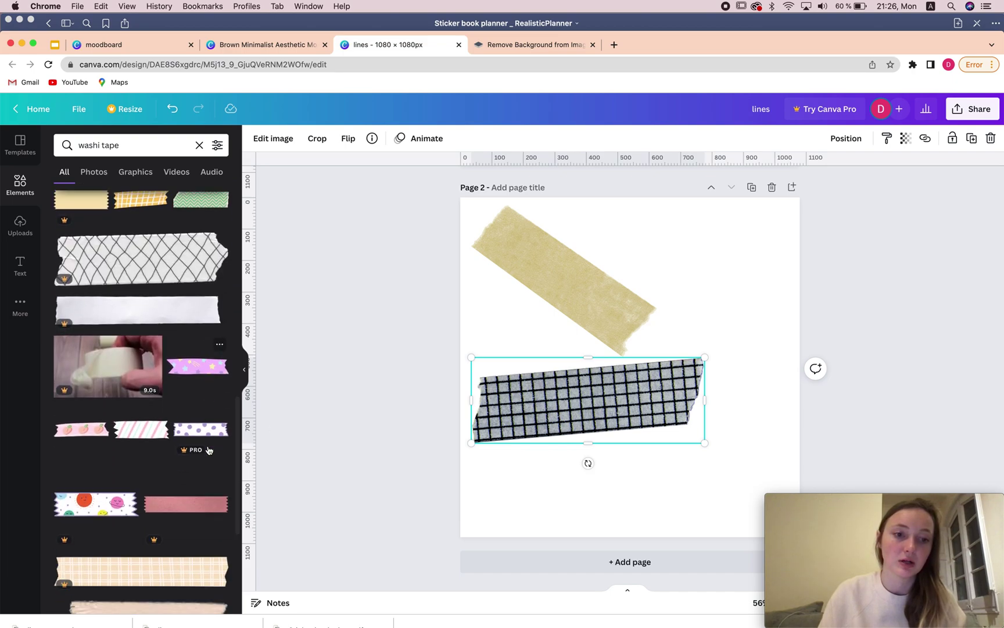
pyautogui.scroll(-4, 203, 441)
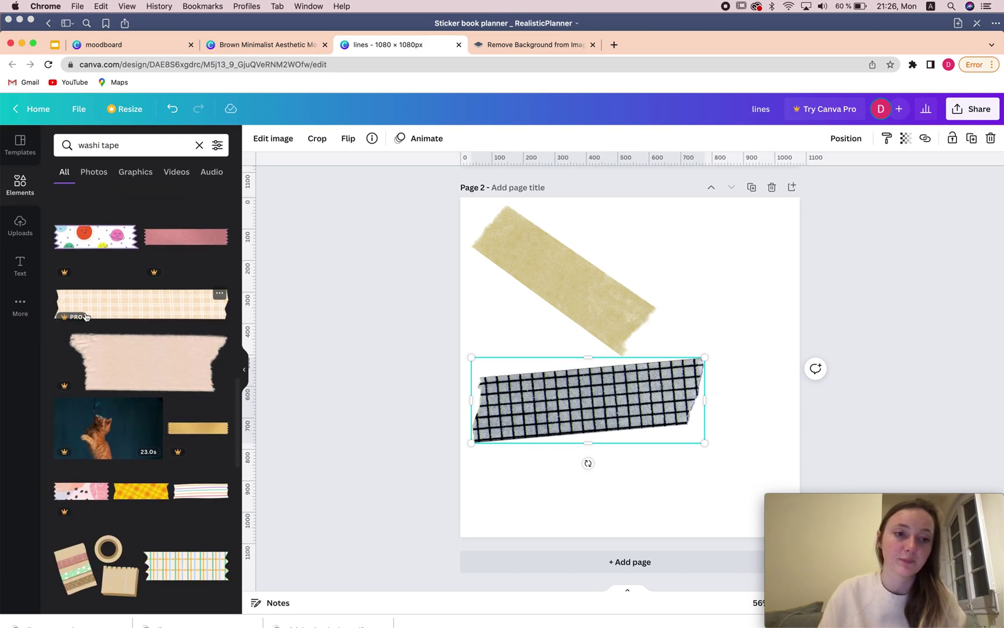
pyautogui.scroll(-6, 174, 355)
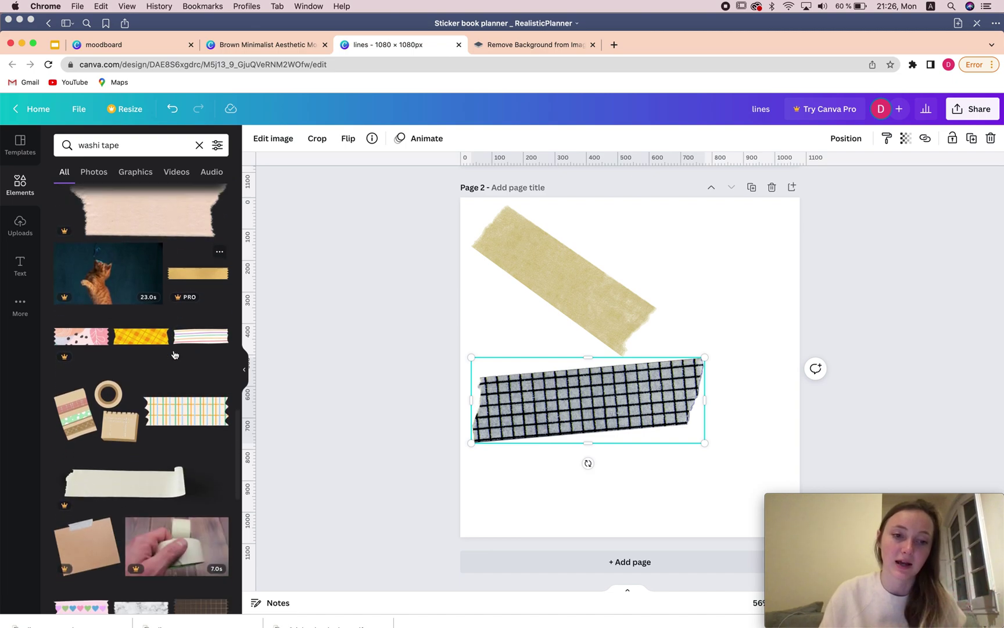
pyautogui.scroll(-10, 210, 422)
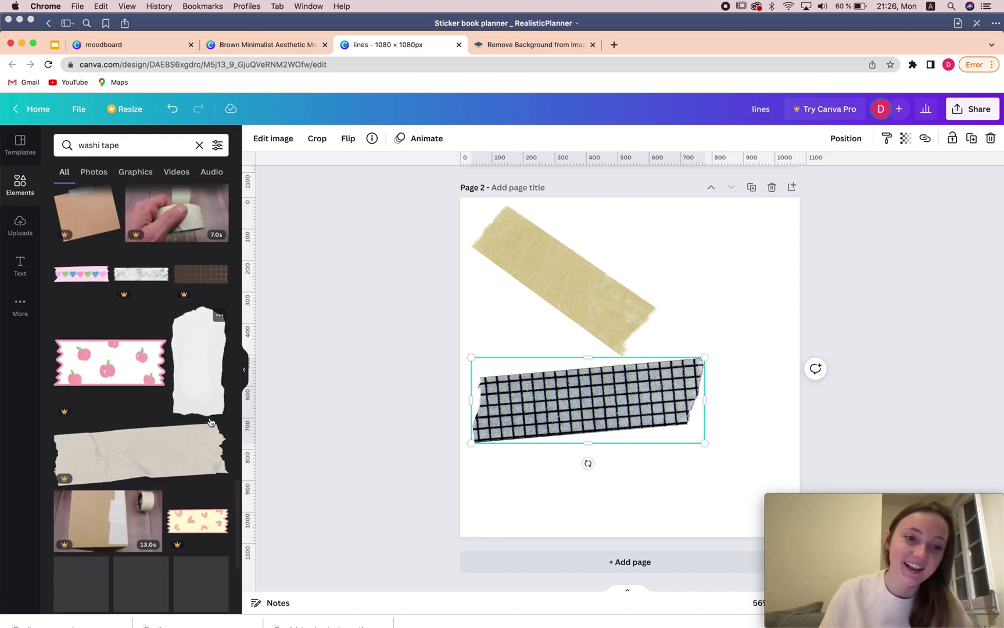
pyautogui.scroll(-20, 197, 399)
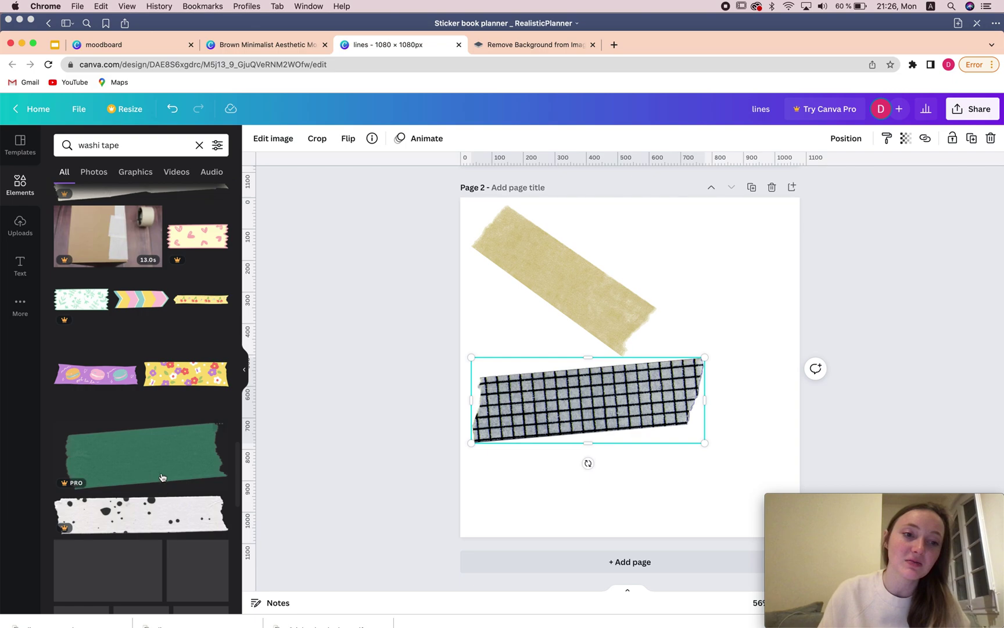
pyautogui.scroll(1, 160, 465)
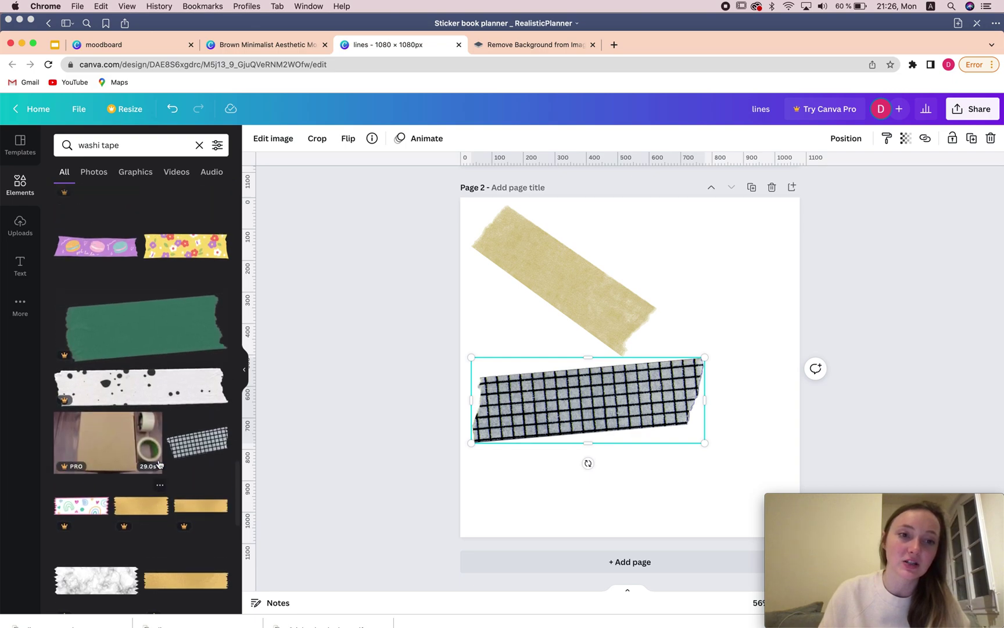
pyautogui.click(186, 258)
pyautogui.moveTo(657, 366); pyautogui.dragTo(768, 228)
# Step: Search for 'transparent washi tape' and place a grey transparent tape on the page's right side
pyautogui.click(82, 147)
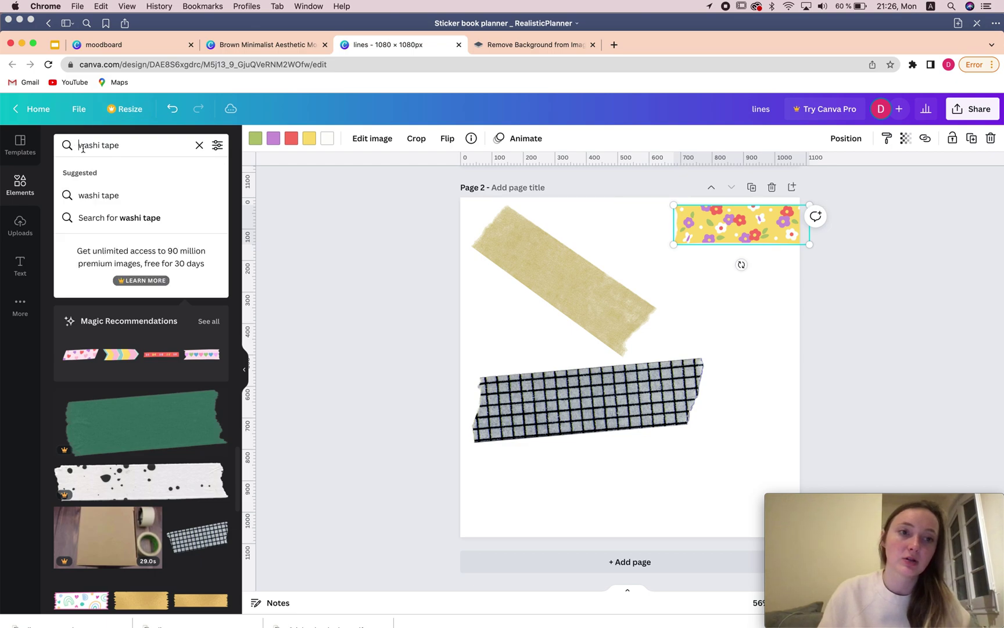
pyautogui.write('transparent')
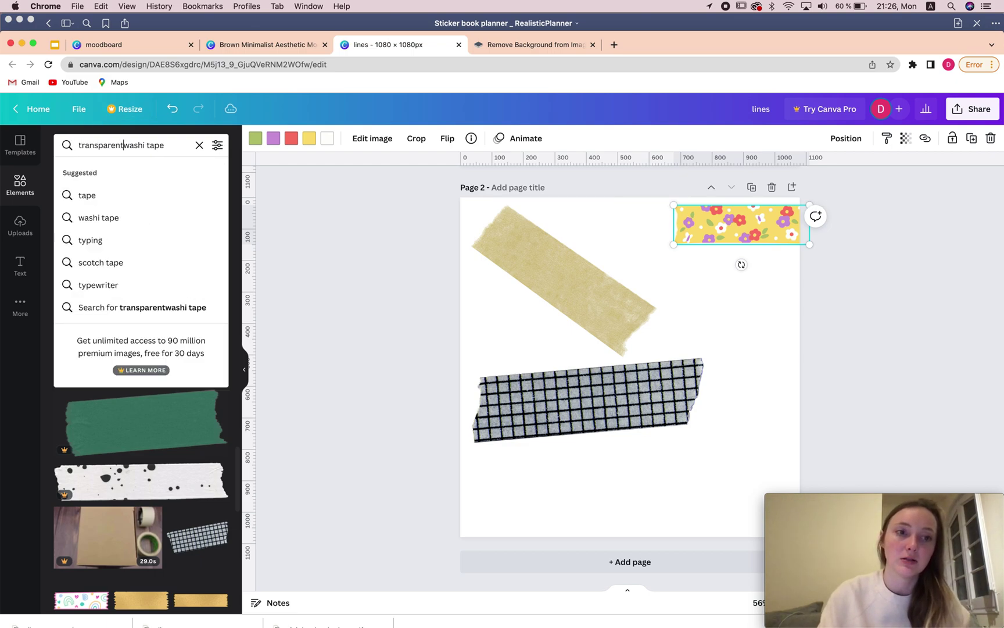
pyautogui.press('Return')
pyautogui.click(124, 147)
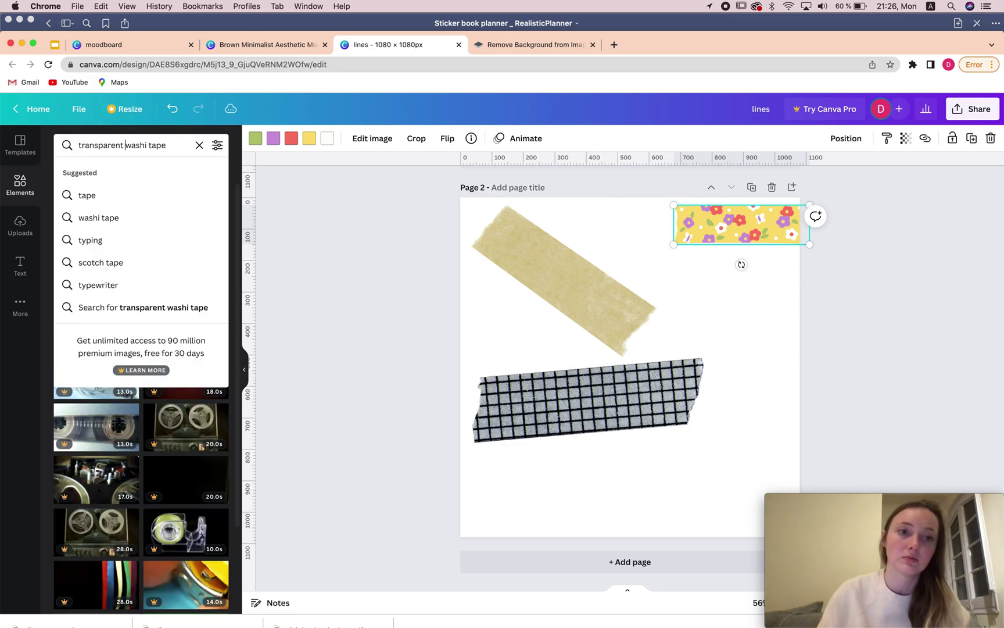
pyautogui.press('Return')
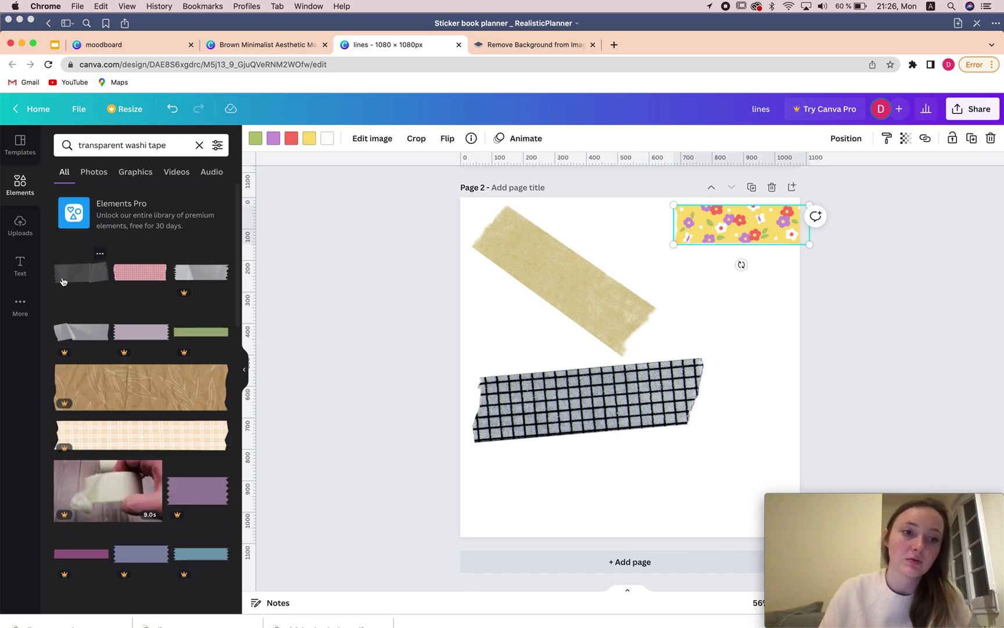
pyautogui.click(63, 281)
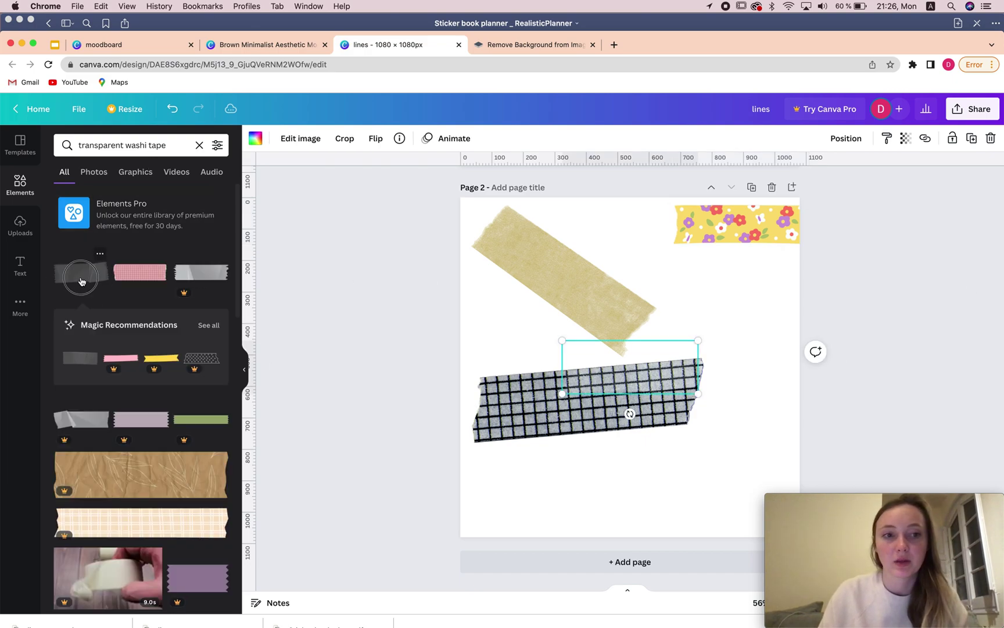
pyautogui.moveTo(626, 372); pyautogui.dragTo(721, 298)
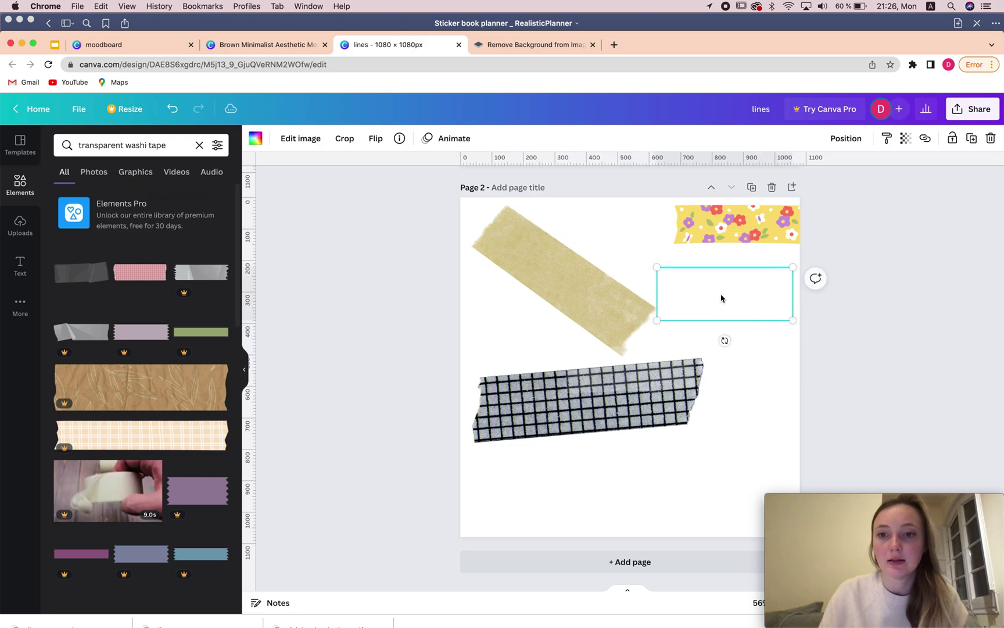
# Step: Set the floral washi tape's transparency to 45
pyautogui.click(752, 242)
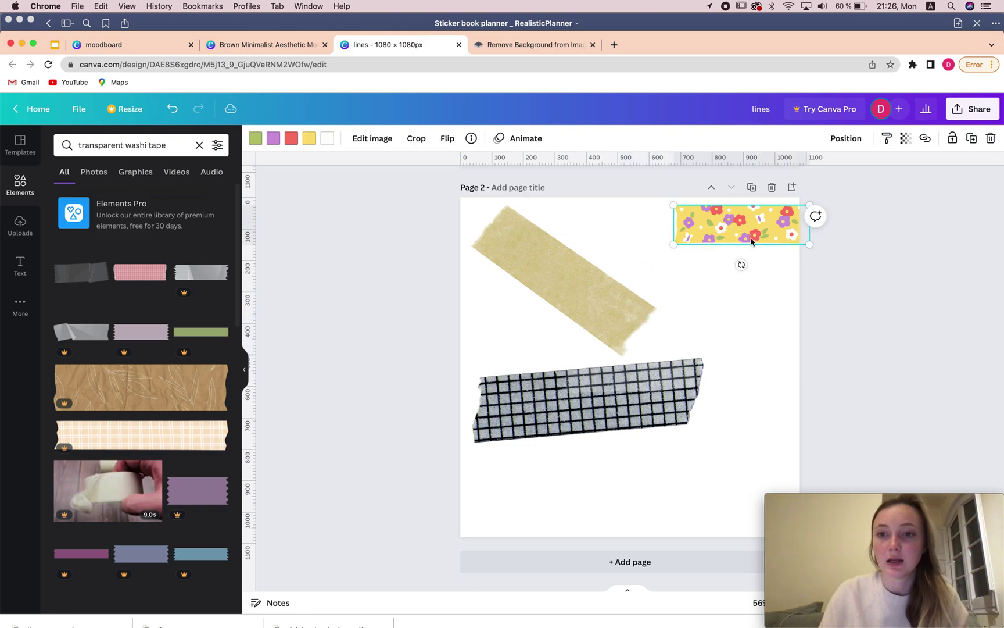
pyautogui.click(905, 138)
pyautogui.moveTo(852, 186); pyautogui.dragTo(840, 185)
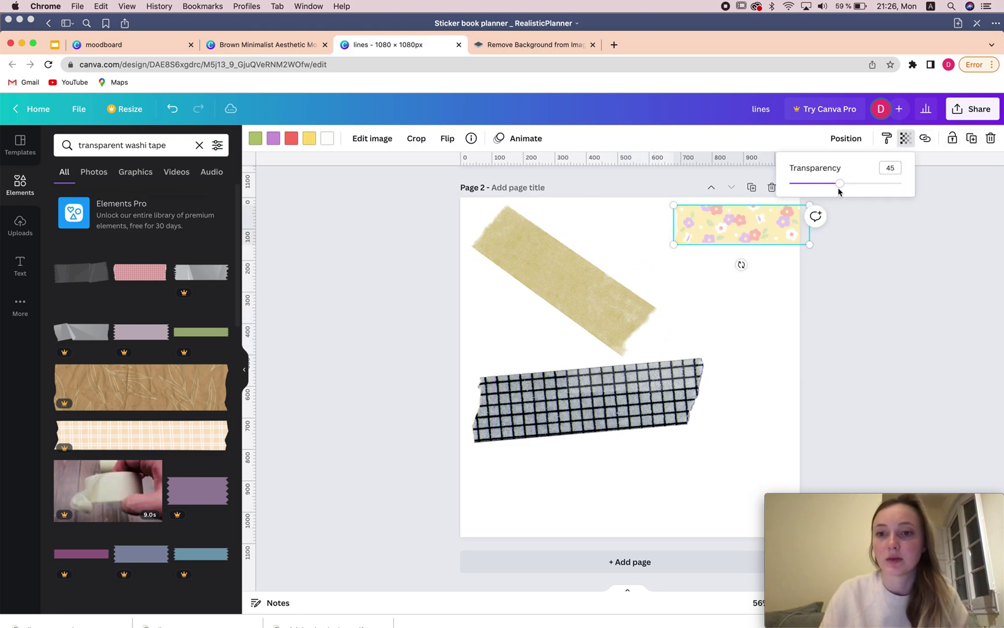
# Step: Copy the beige tape below the grid tape, shrink it, and rotate it horizontal
pyautogui.click(733, 319)
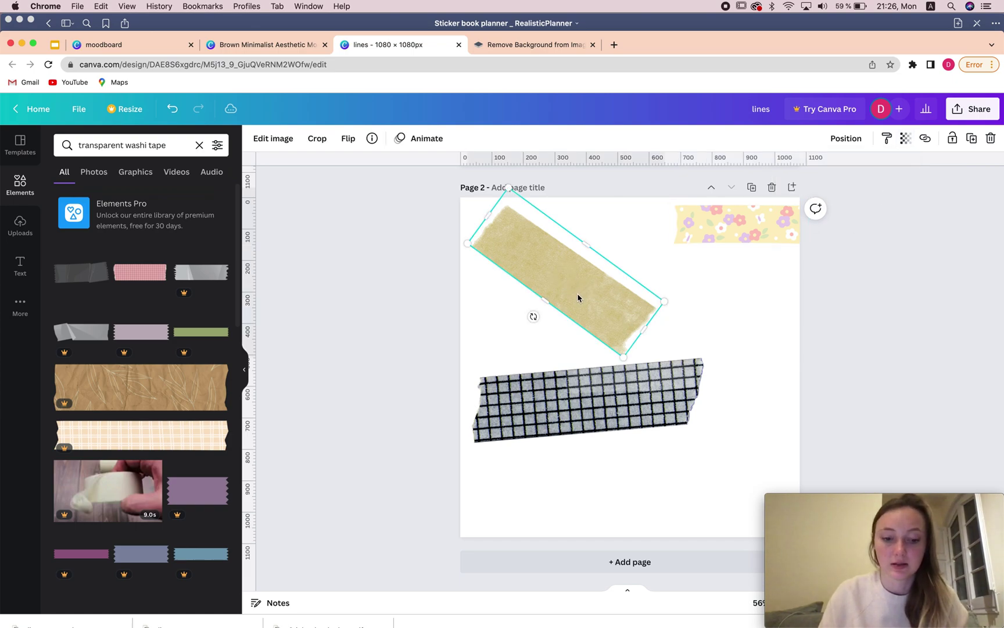
pyautogui.moveTo(579, 298); pyautogui.dragTo(587, 519)
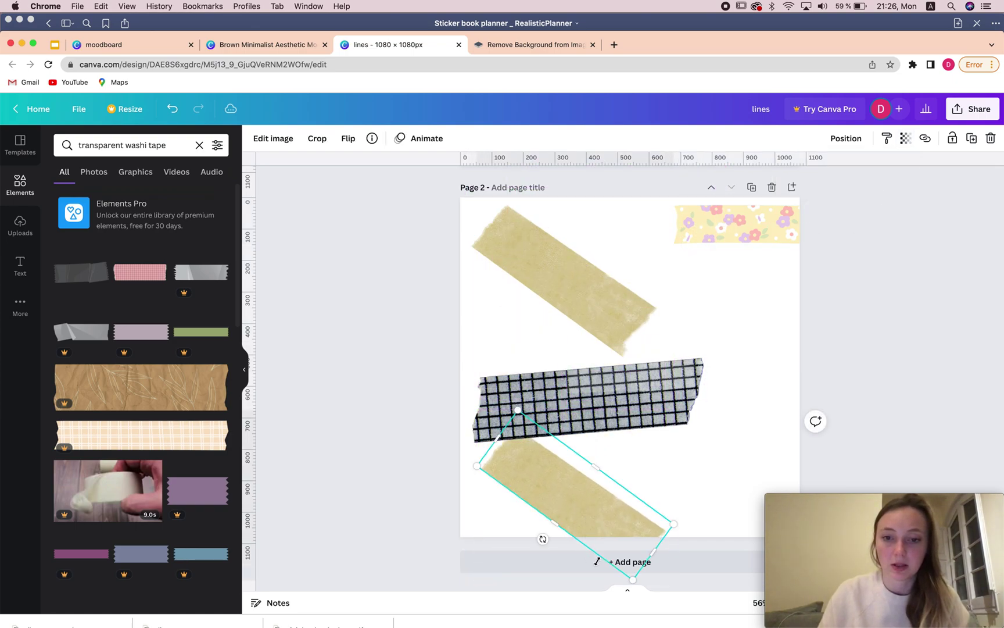
pyautogui.moveTo(629, 575); pyautogui.dragTo(625, 488)
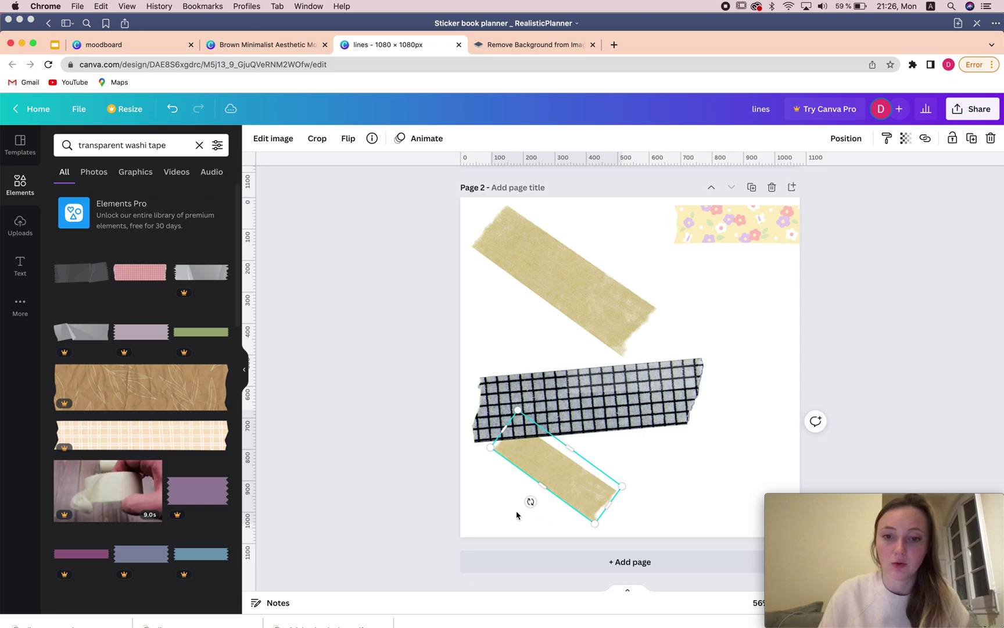
pyautogui.moveTo(525, 504); pyautogui.dragTo(554, 510)
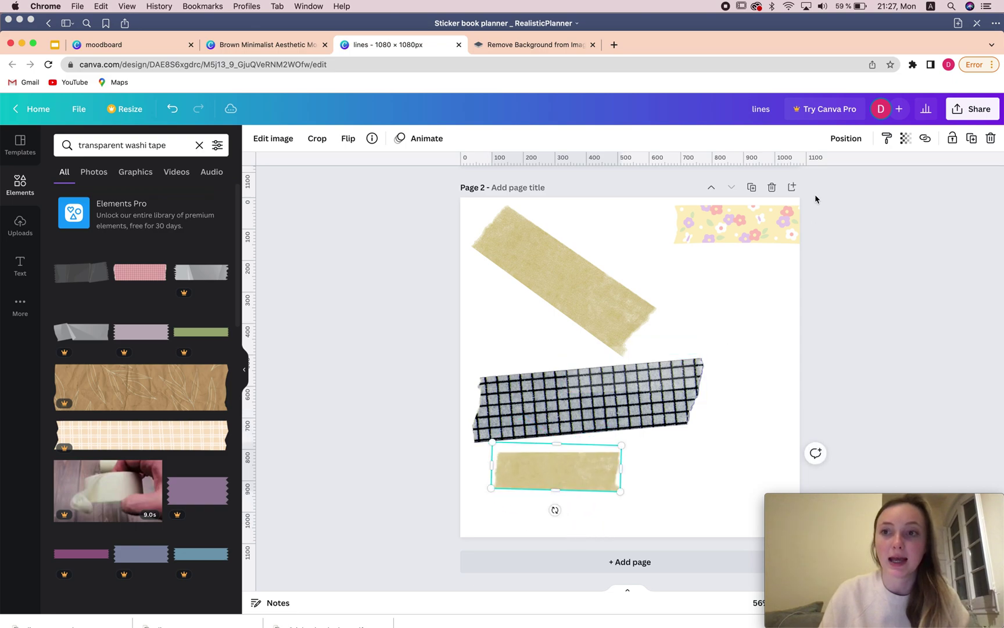
# Step: Lighten the small tape to transparency 42 and add a pink Sangri-filtered copy beside it
pyautogui.click(906, 137)
pyautogui.click(838, 187)
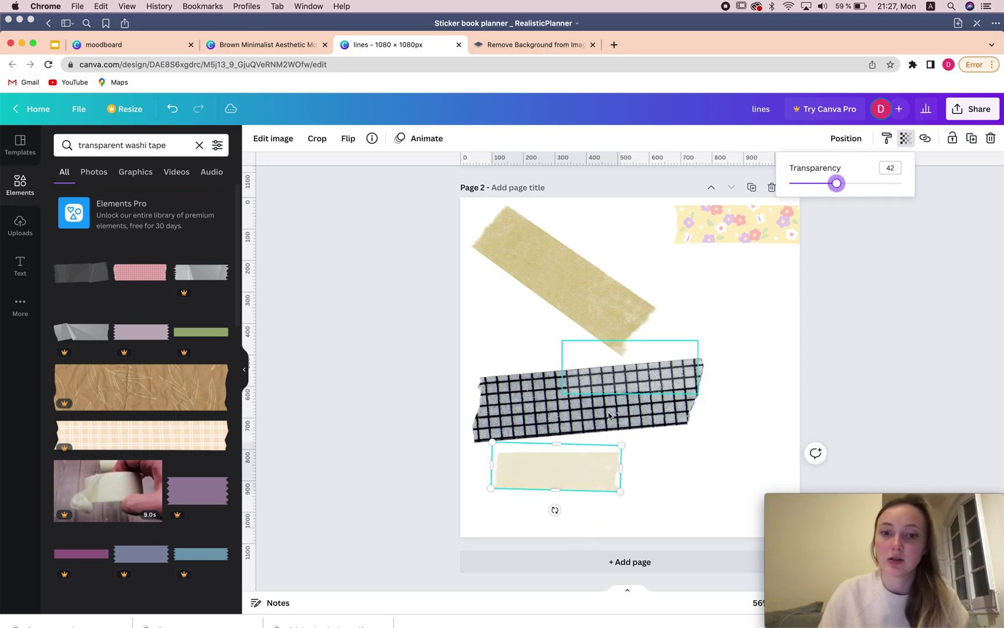
pyautogui.moveTo(636, 469); pyautogui.dragTo(814, 471)
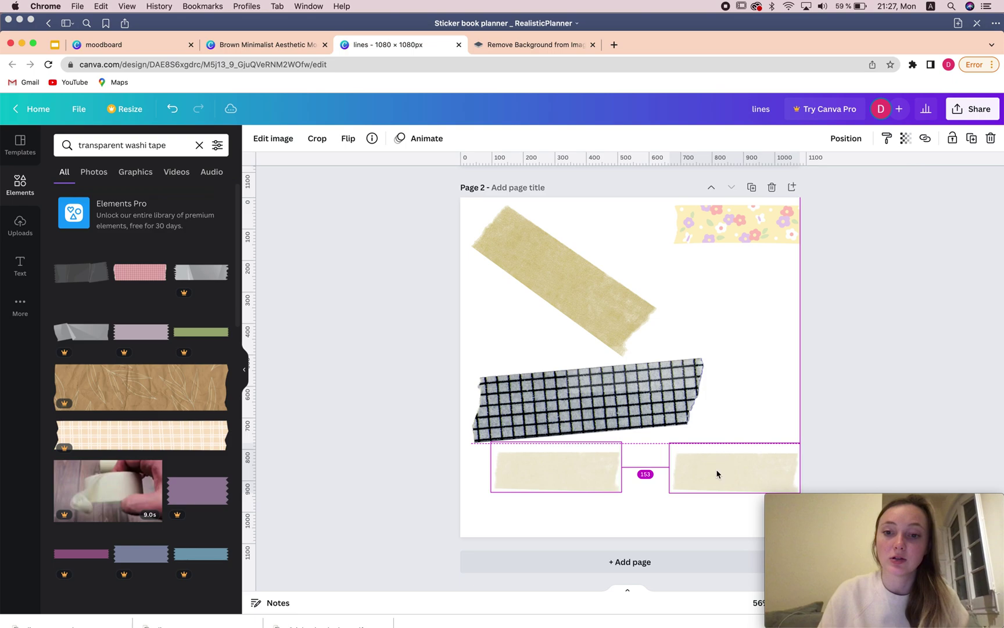
pyautogui.click(273, 138)
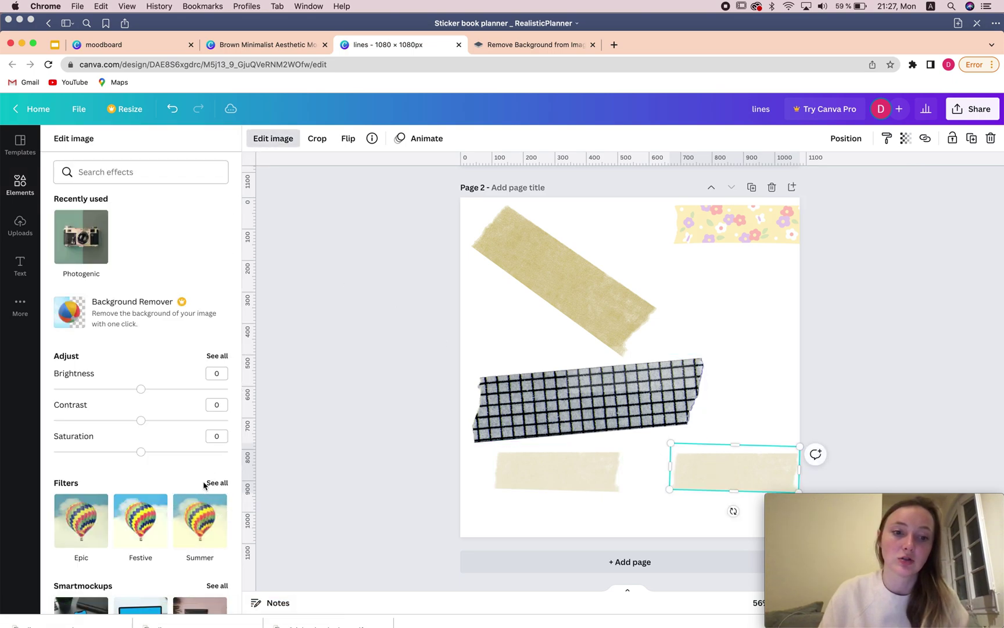
pyautogui.scroll(-4, 204, 484)
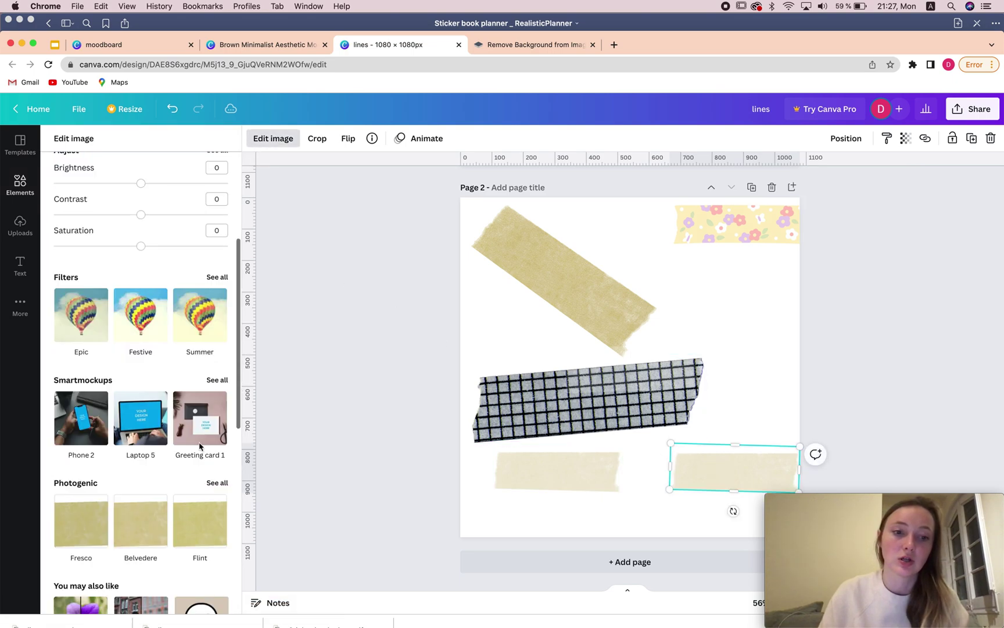
pyautogui.click(216, 483)
pyautogui.scroll(-3, 206, 407)
pyautogui.click(203, 314)
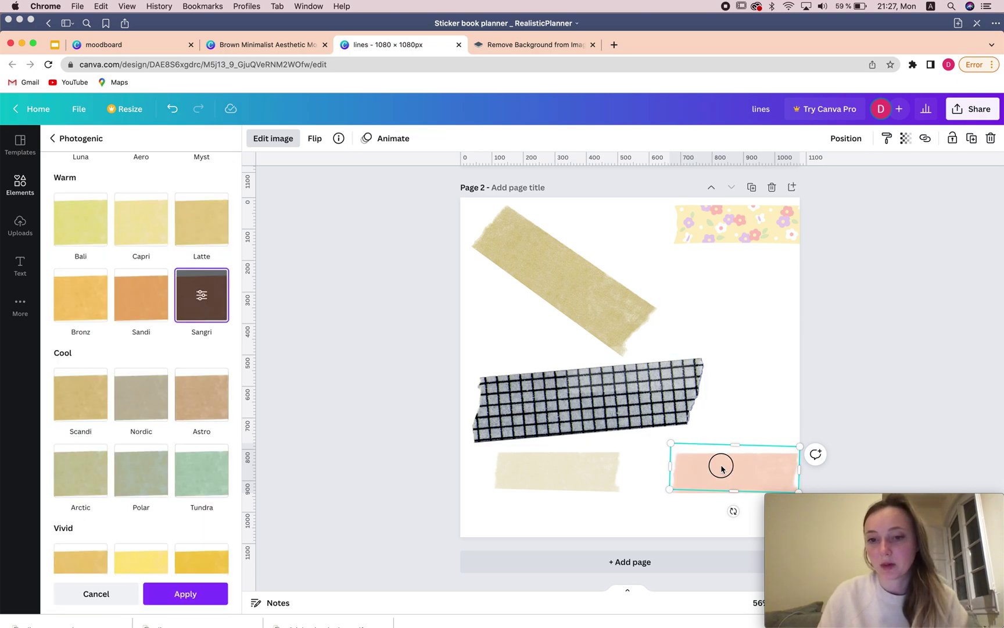
pyautogui.moveTo(721, 469); pyautogui.dragTo(727, 463)
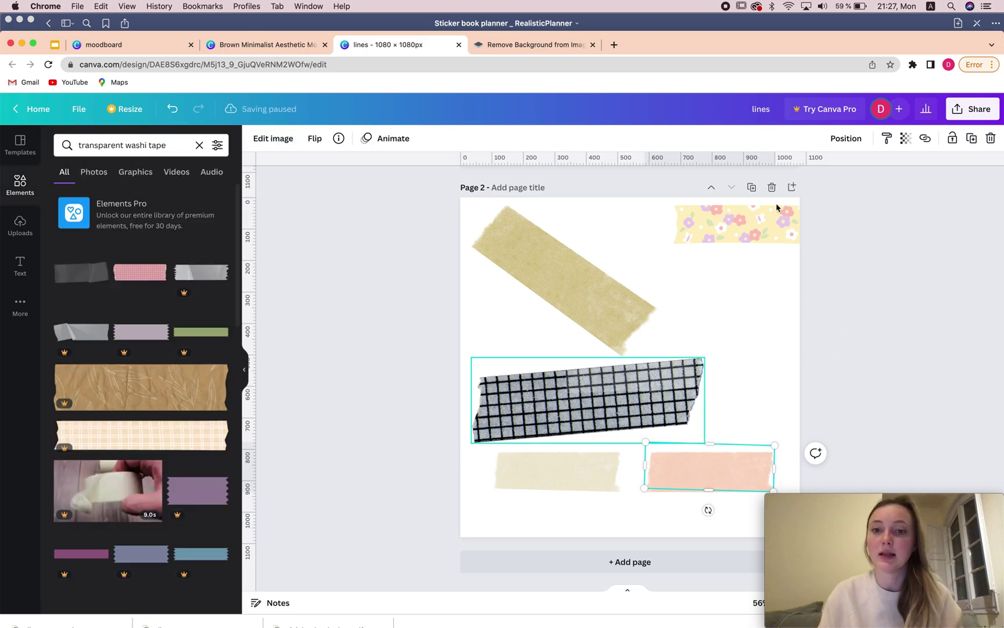
# Step: Download only Page 2 of the design as a PNG
pyautogui.click(971, 112)
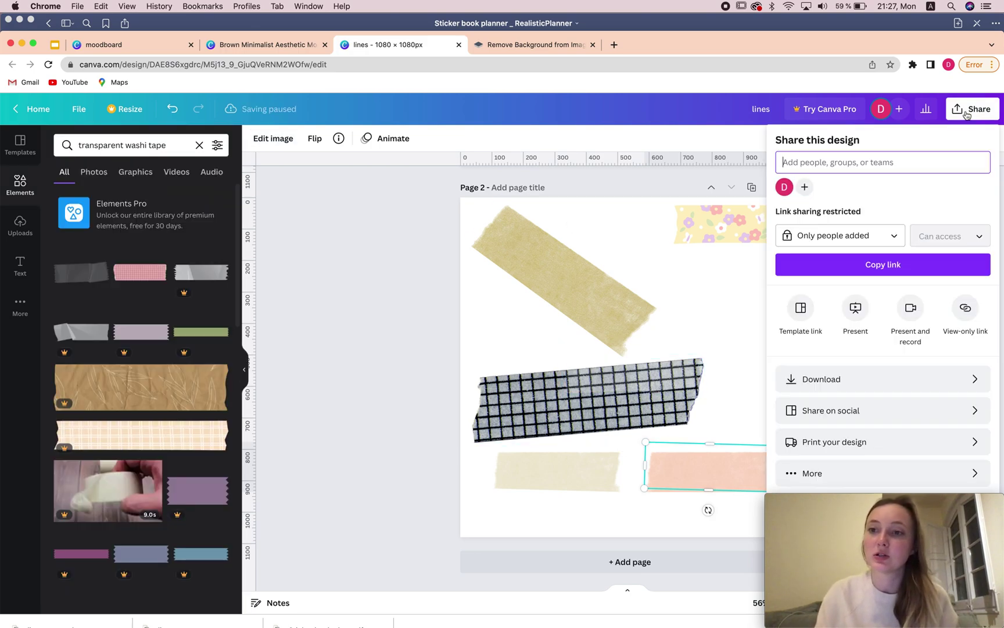
pyautogui.click(847, 380)
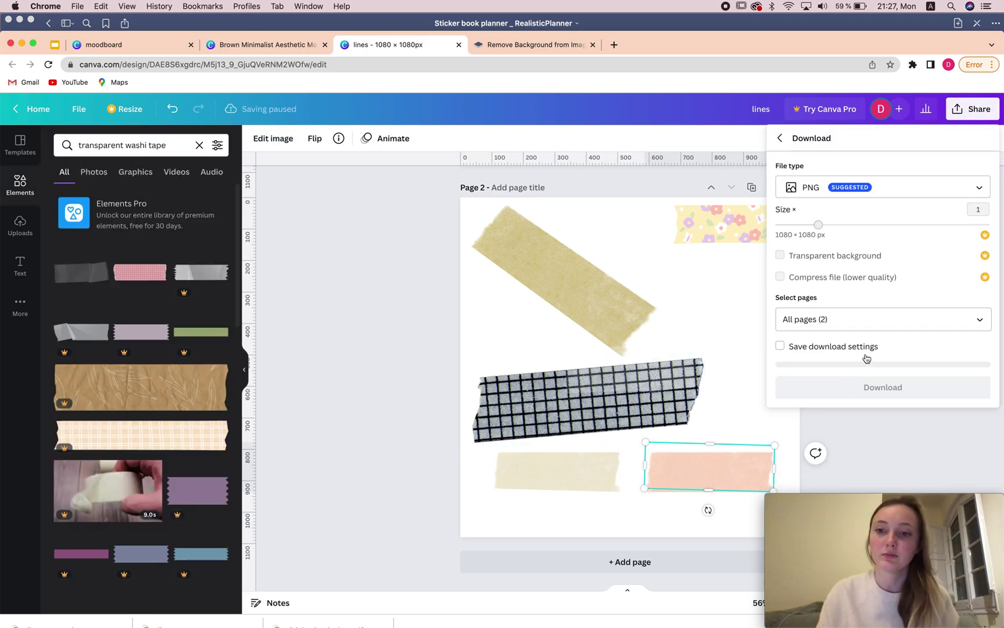
pyautogui.click(980, 319)
pyautogui.click(930, 414)
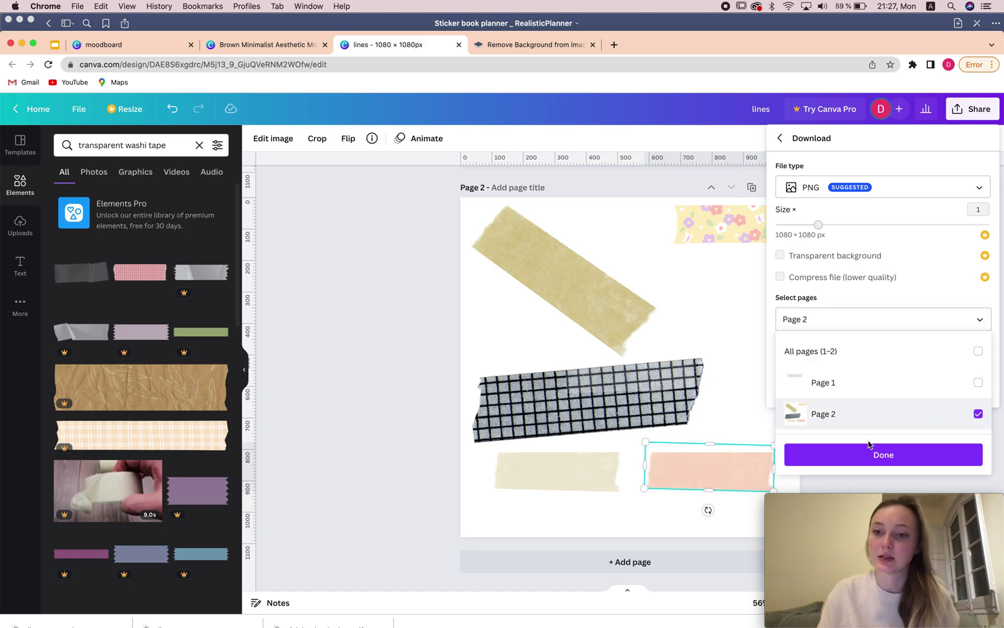
pyautogui.click(870, 451)
pyautogui.click(877, 384)
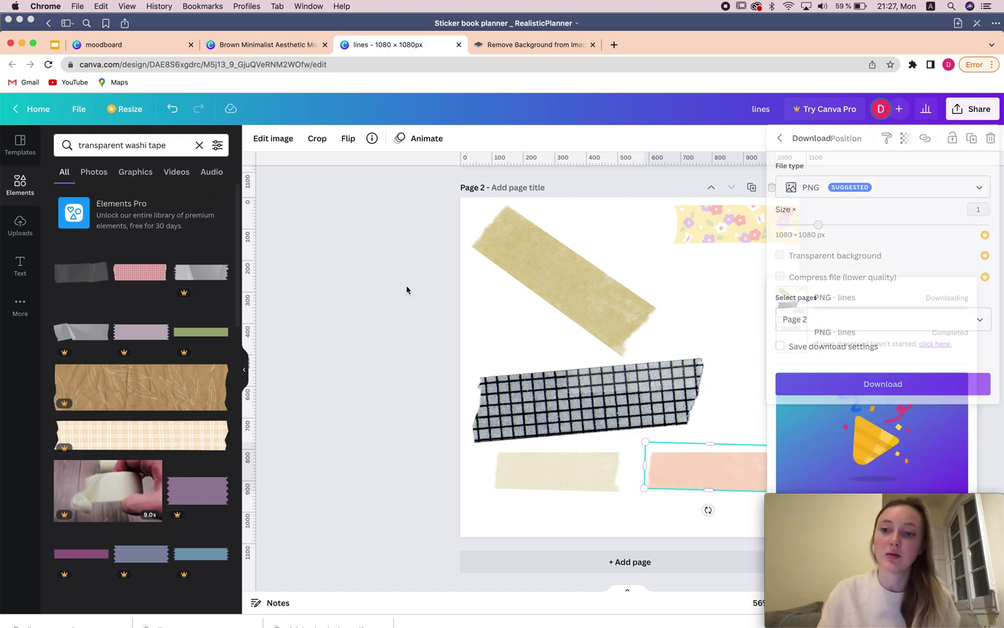
pyautogui.tripleClick(160, 145)
# Step: Search elements for 'pin', then 'clip', and place a silver paperclip near the floral tape
pyautogui.write('pin')
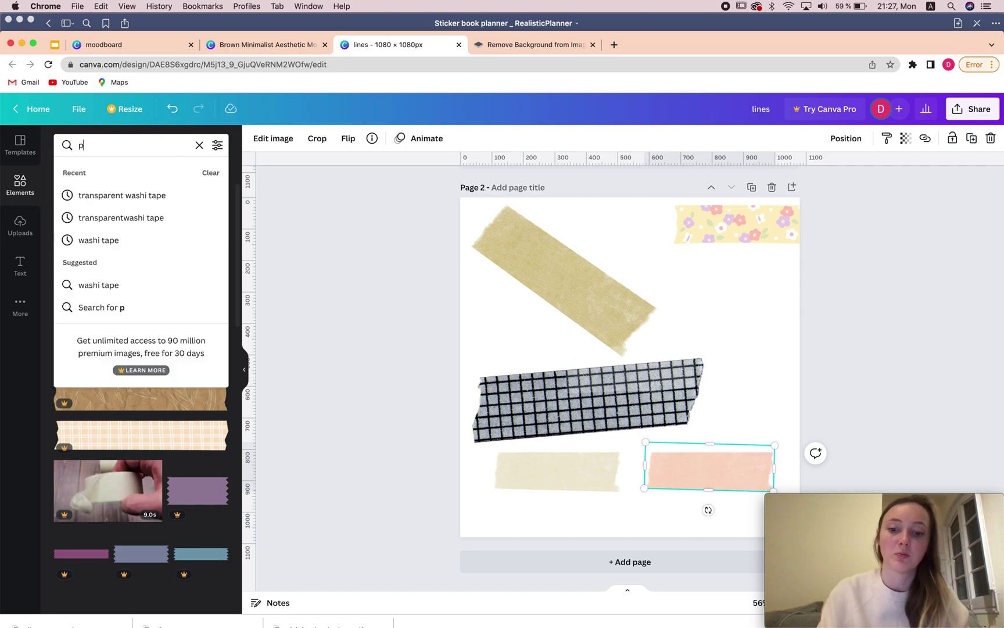
pyautogui.press('Return')
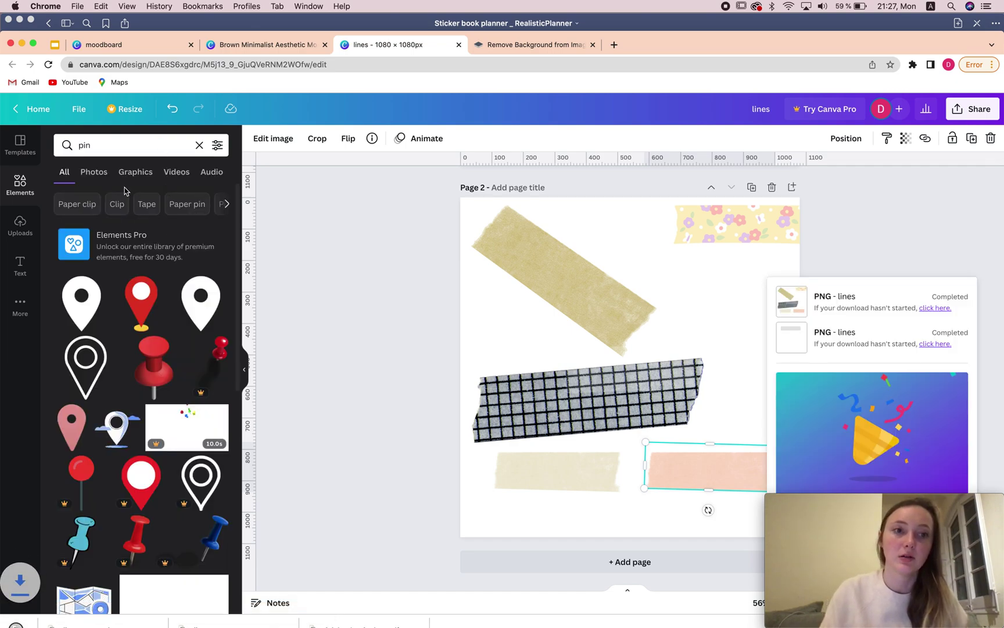
pyautogui.tripleClick(99, 146)
pyautogui.write('clip')
pyautogui.press('Return')
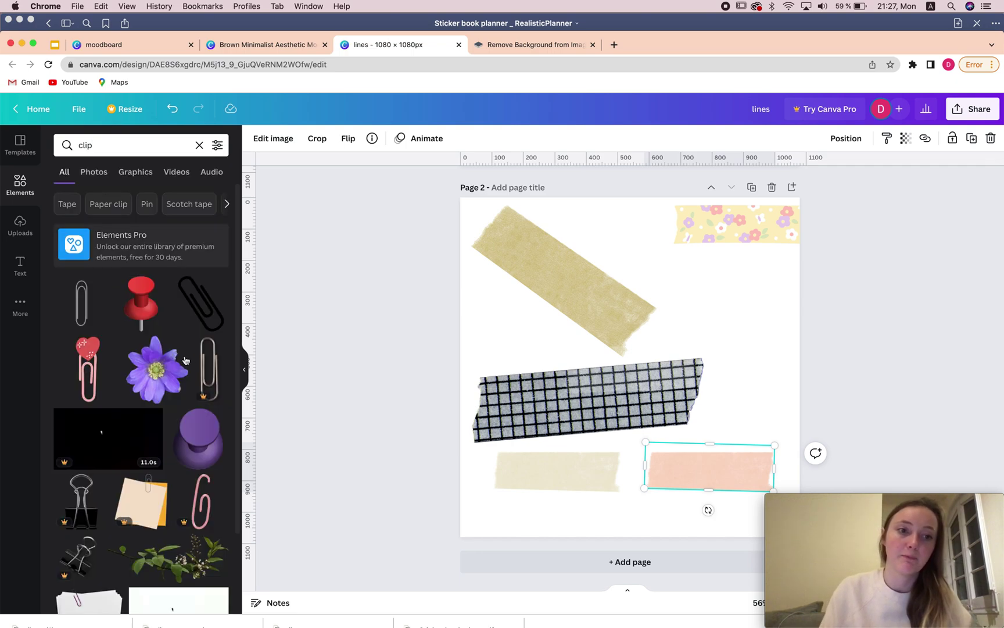
pyautogui.click(82, 303)
pyautogui.click(652, 342)
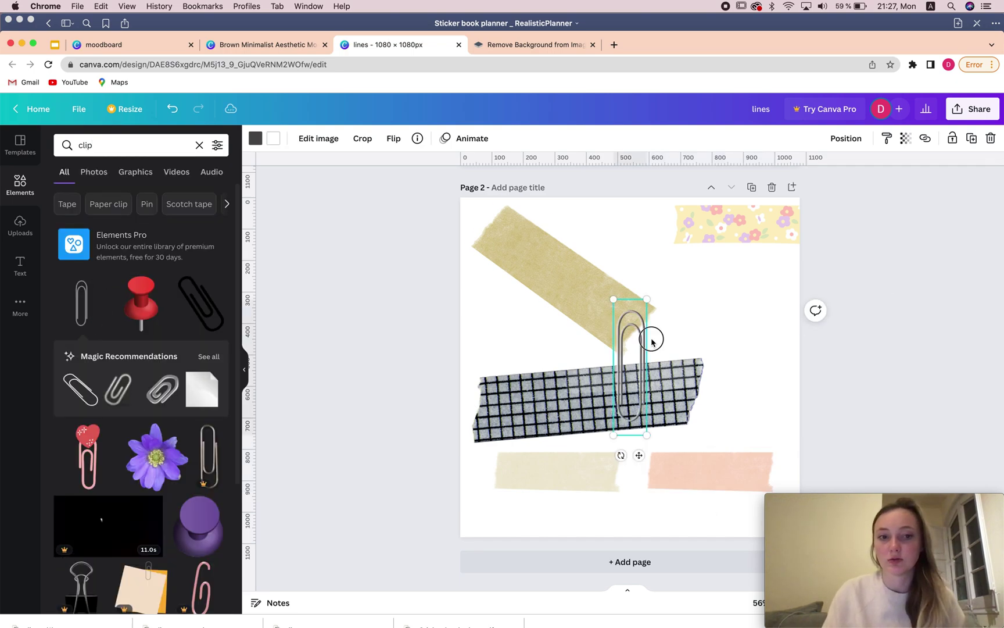
pyautogui.moveTo(633, 338); pyautogui.dragTo(749, 297)
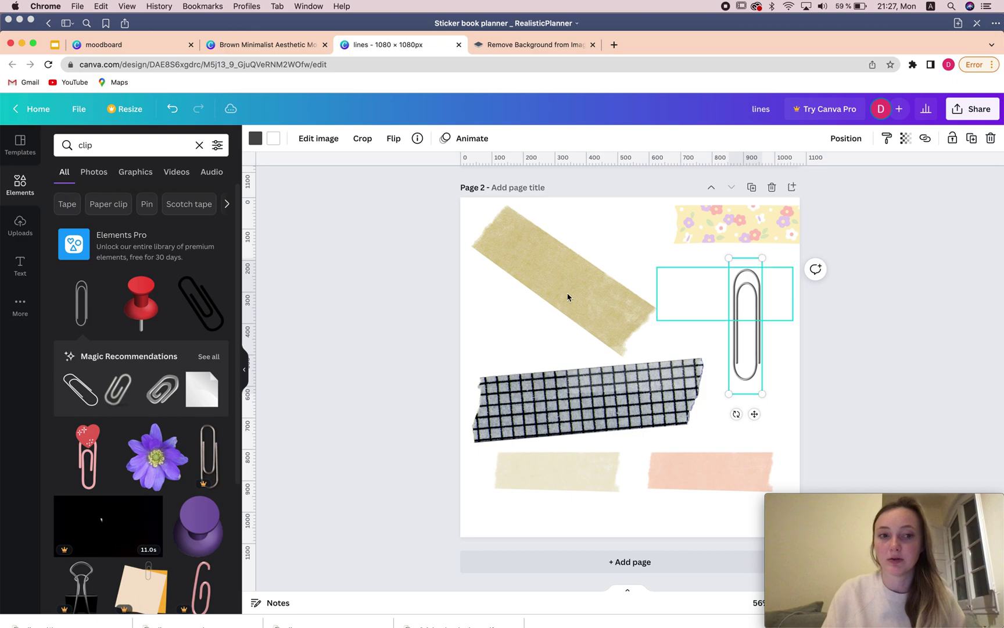
# Step: Search the elements for 'paper'
pyautogui.scroll(-10, 203, 384)
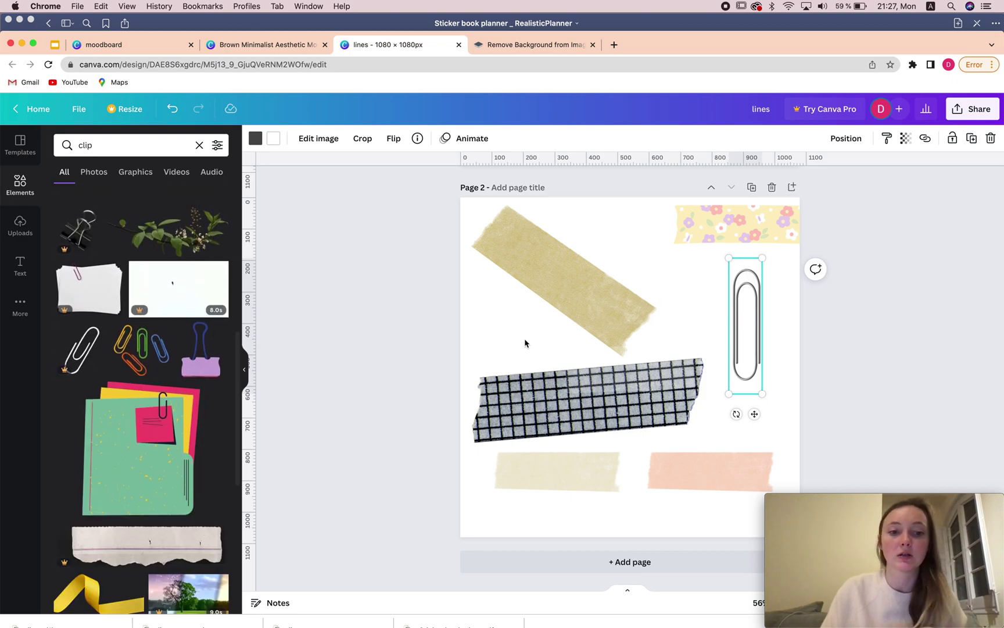
pyautogui.write('paper')
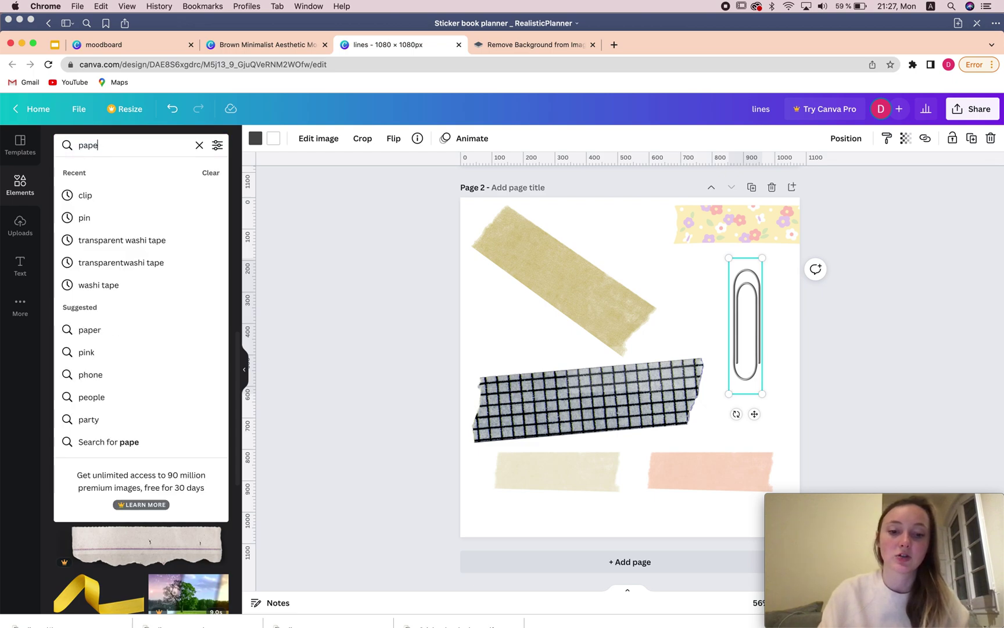
pyautogui.press('Return')
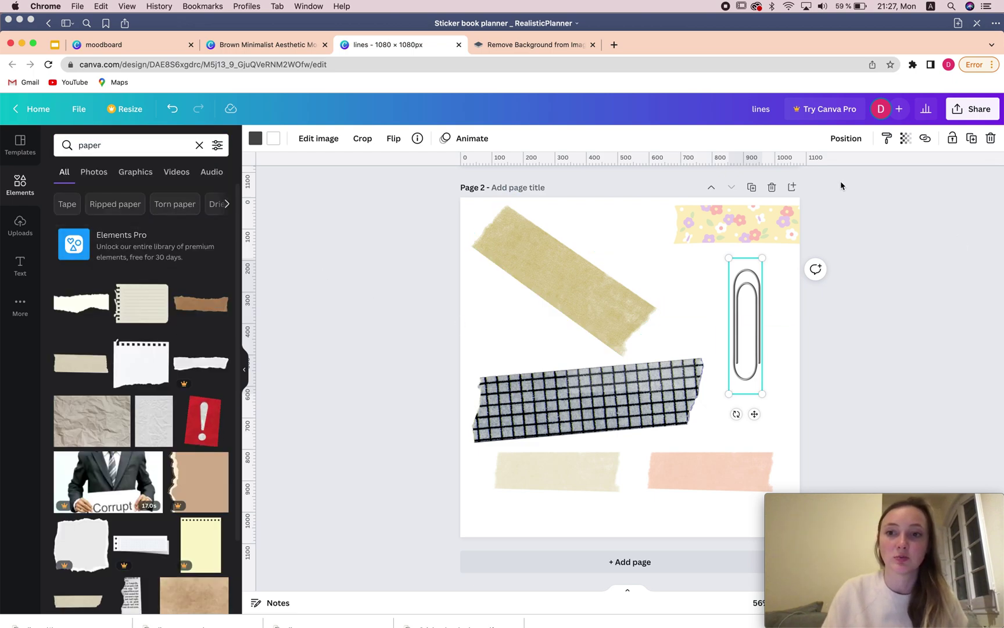
pyautogui.click(802, 189)
# Step: Add a page 3 holding a brown torn-paper strip enlarged to nearly the page width
pyautogui.click(792, 188)
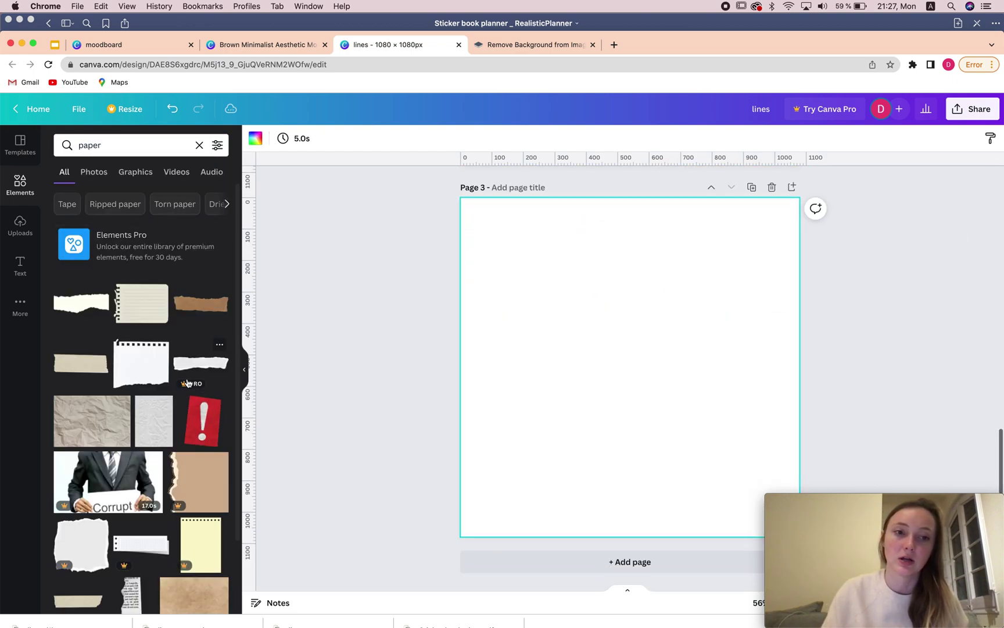
pyautogui.click(224, 311)
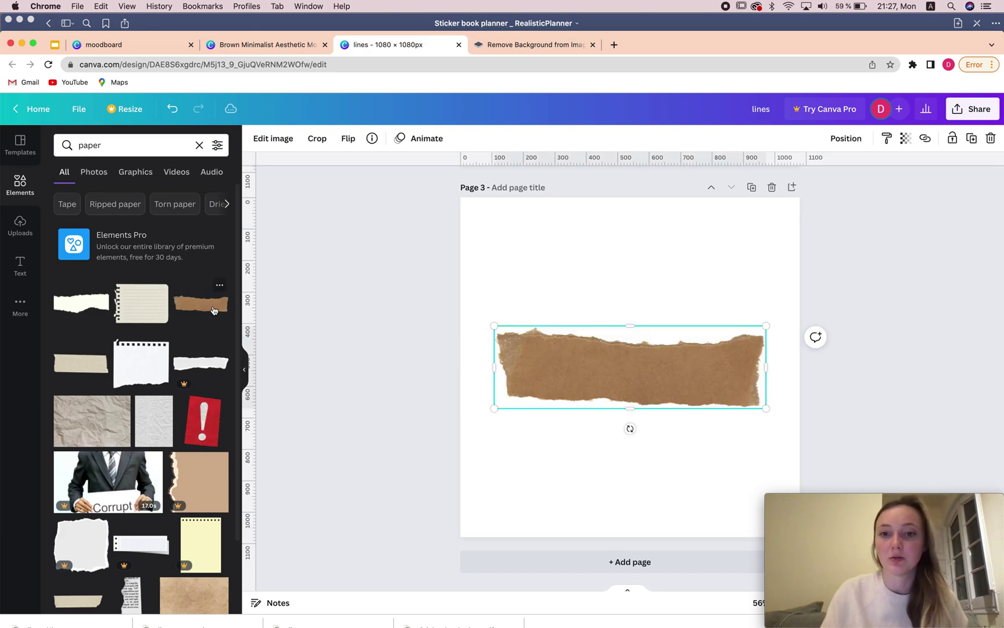
pyautogui.moveTo(771, 417); pyautogui.dragTo(783, 433)
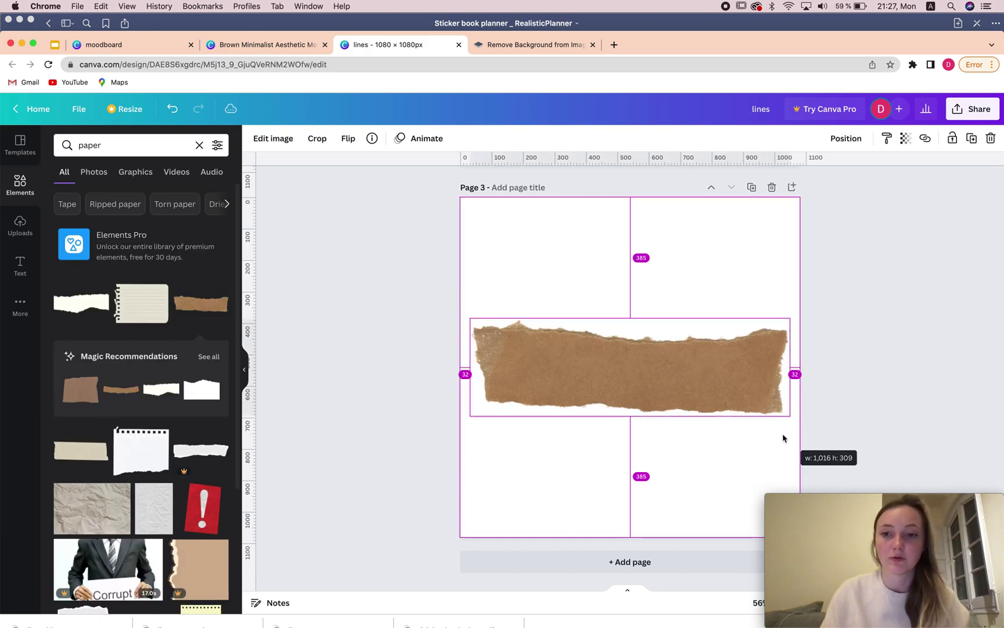
pyautogui.click(978, 249)
# Step: Download pages 2 and 3 of the design as PNG files
pyautogui.click(972, 108)
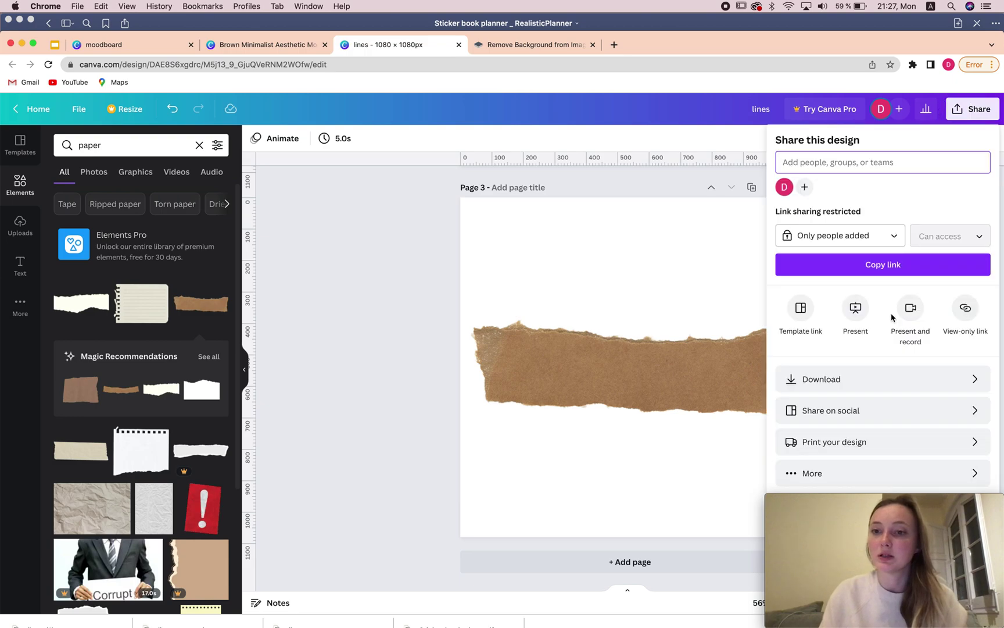
pyautogui.click(879, 381)
pyautogui.click(826, 319)
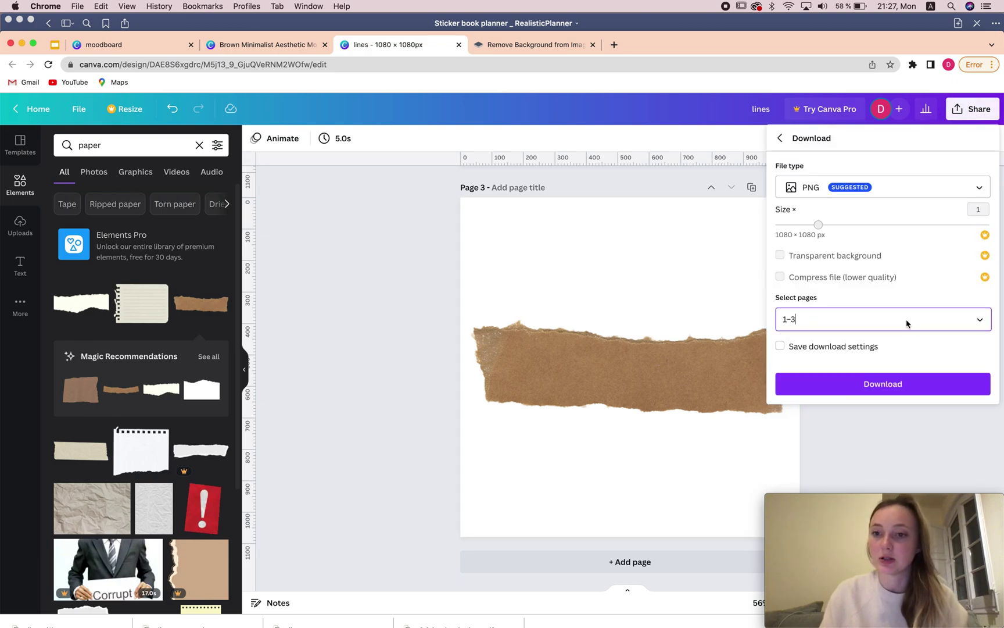
pyautogui.click(978, 382)
pyautogui.click(978, 351)
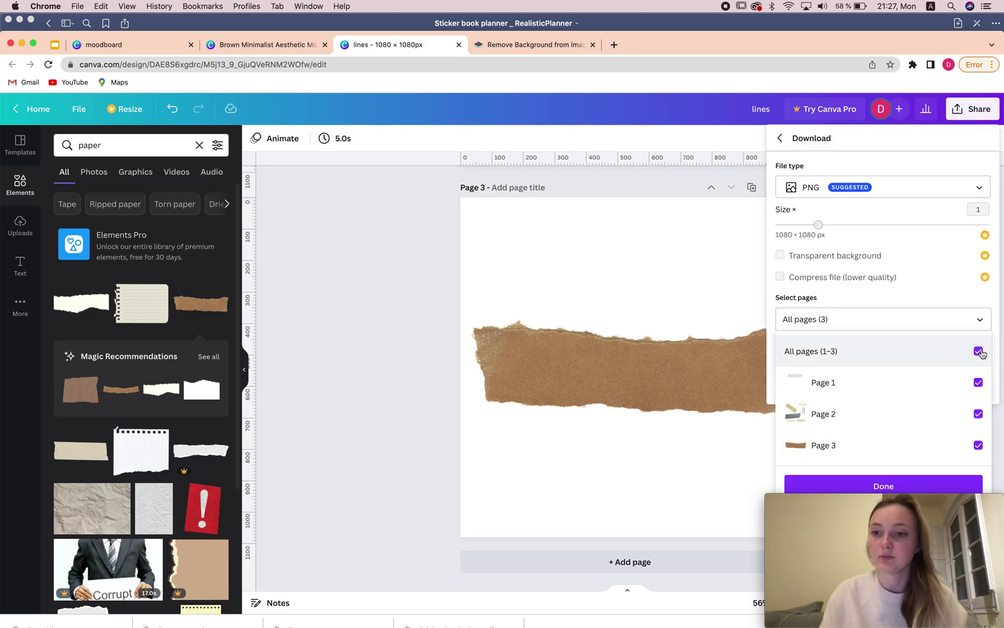
pyautogui.click(978, 351)
pyautogui.click(978, 413)
pyautogui.click(978, 446)
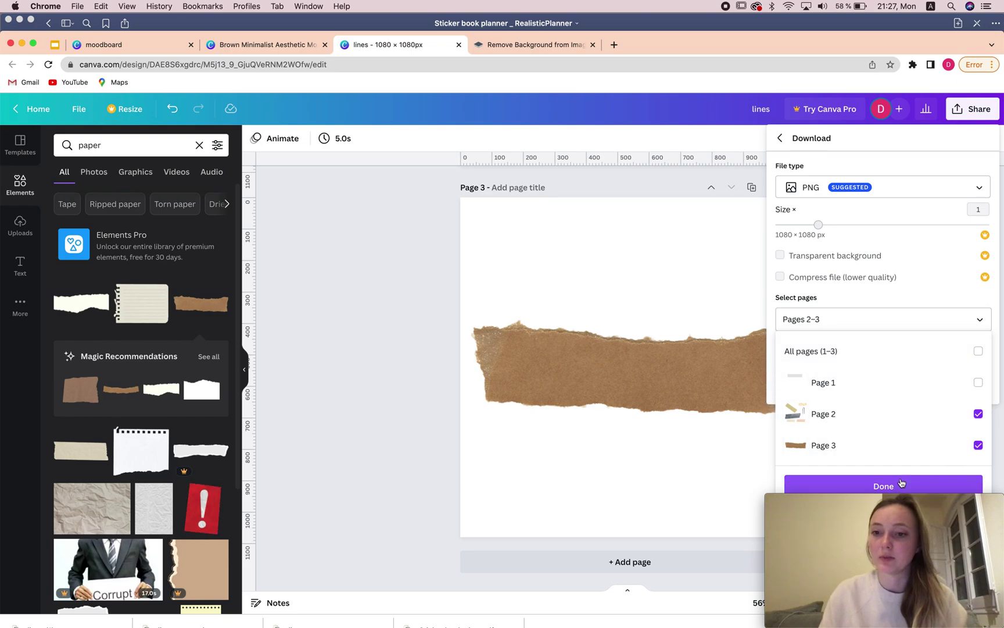
pyautogui.click(884, 486)
pyautogui.click(866, 388)
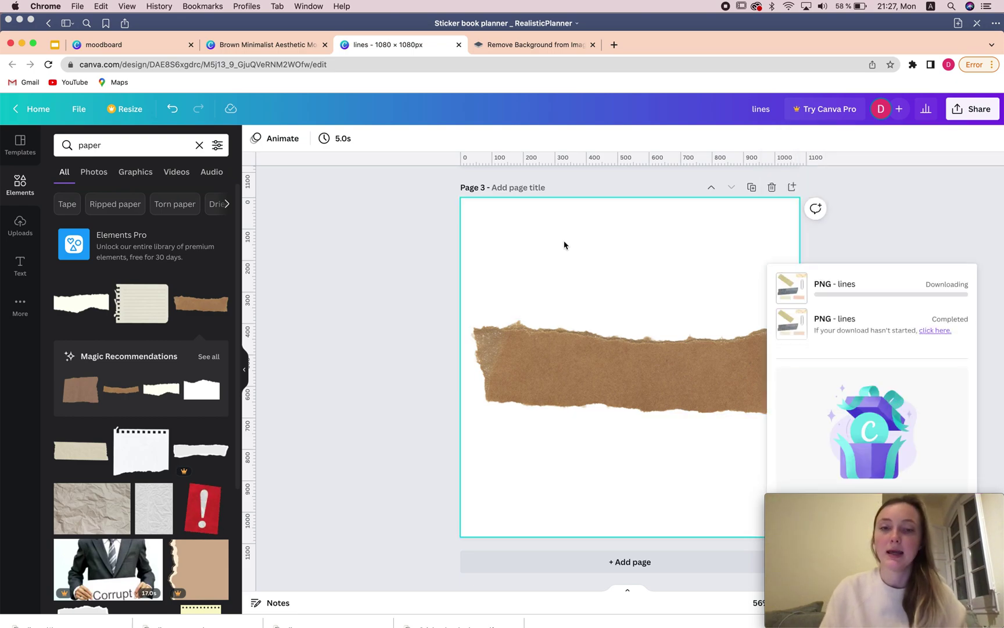
pyautogui.click(502, 47)
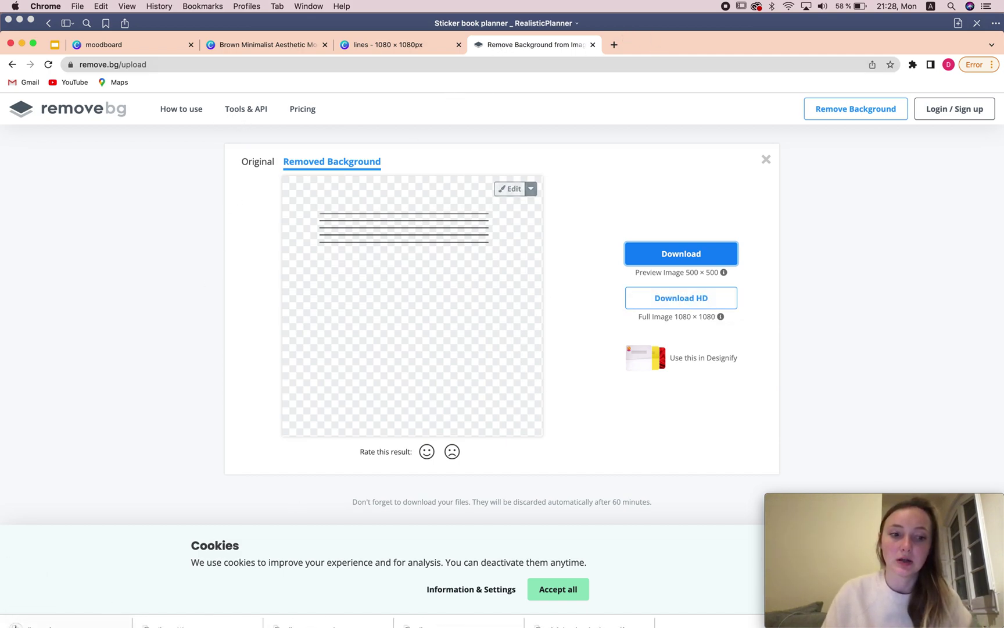
# Step: Remove the background from lines/2.png (tapes and paperclip) and download the result
pyautogui.click(49, 619)
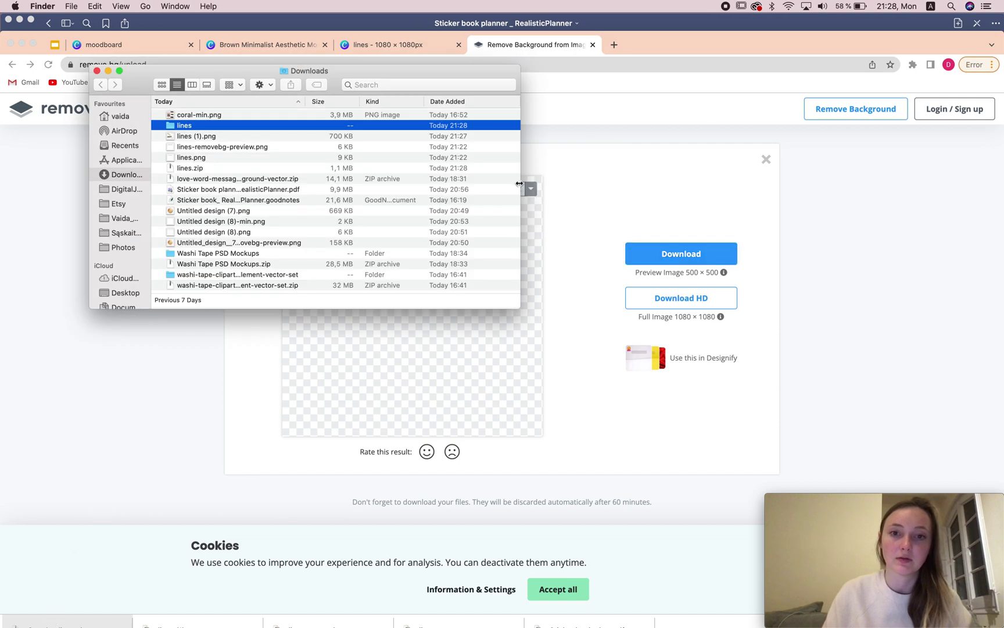
pyautogui.click(706, 190)
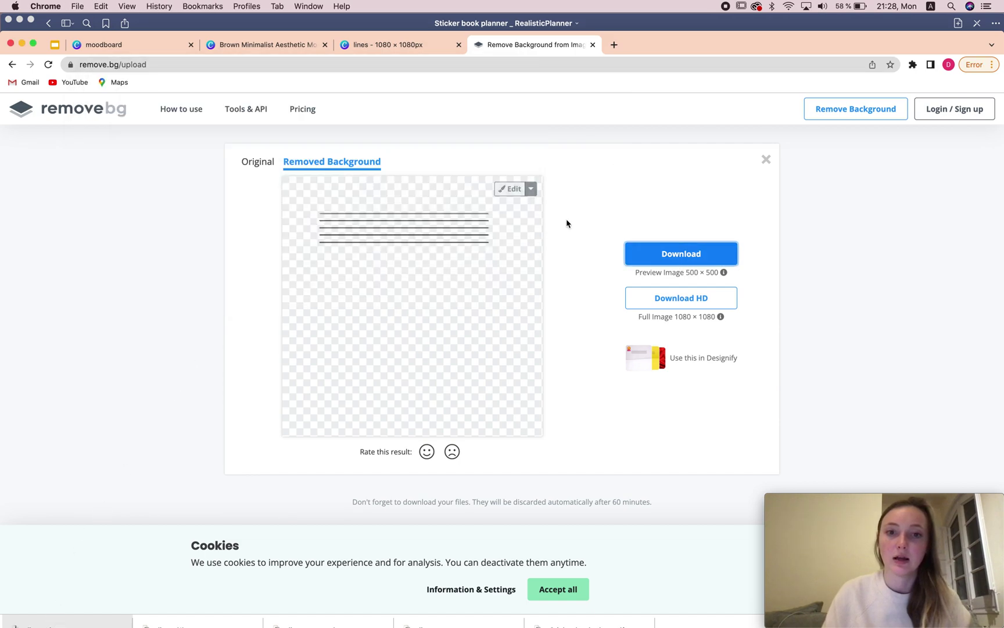
pyautogui.click(256, 167)
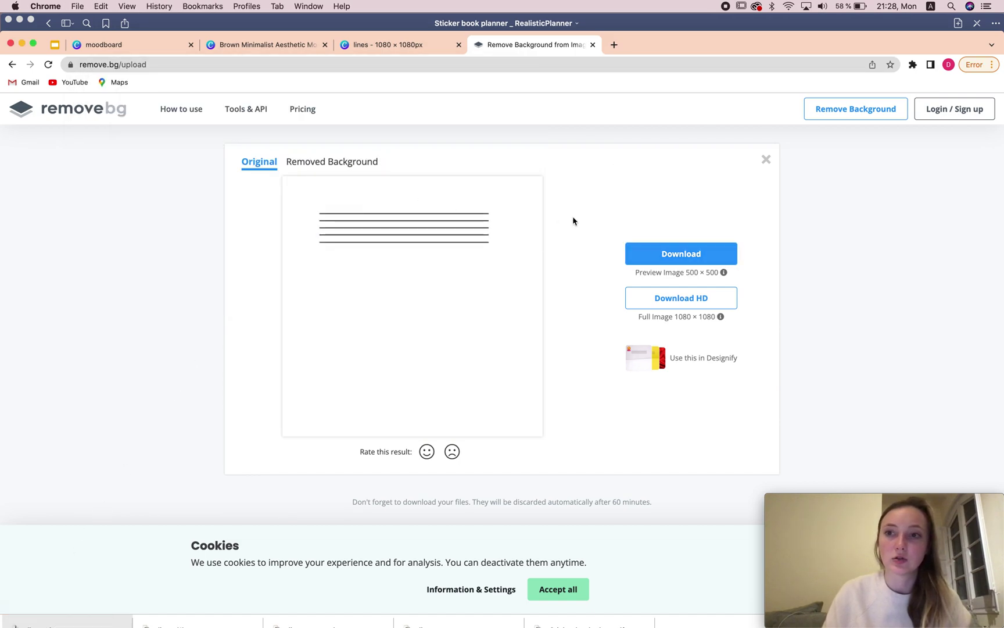
pyautogui.click(831, 114)
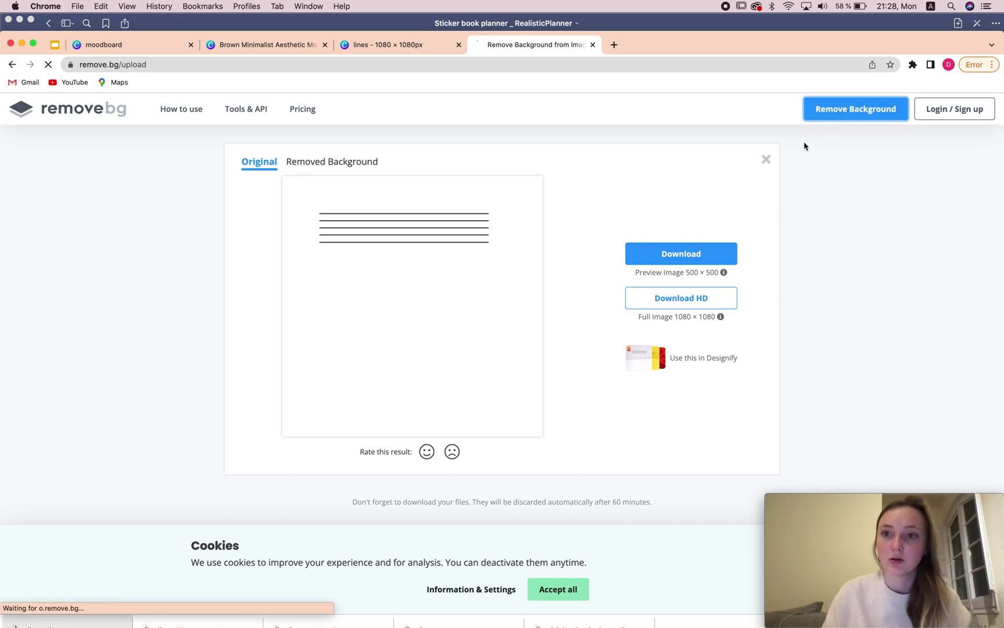
pyautogui.click(530, 151)
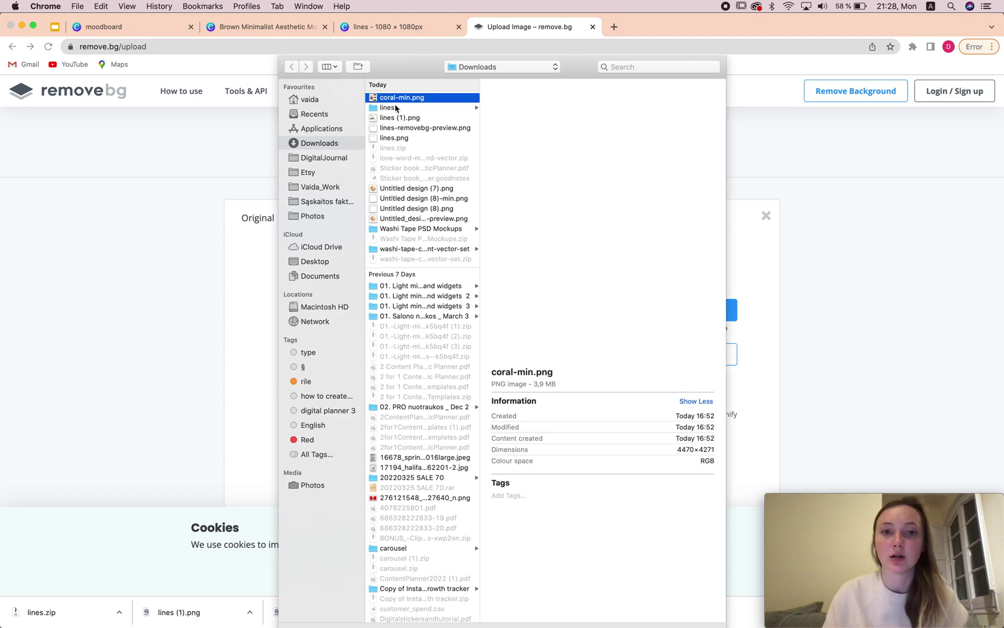
pyautogui.click(397, 109)
pyautogui.click(508, 100)
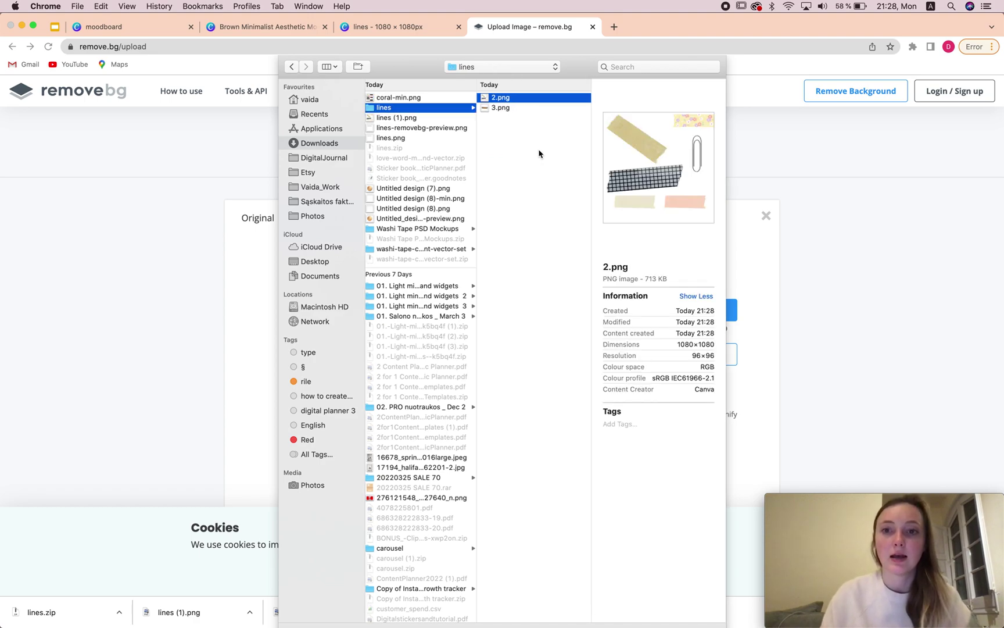
pyautogui.press('Return')
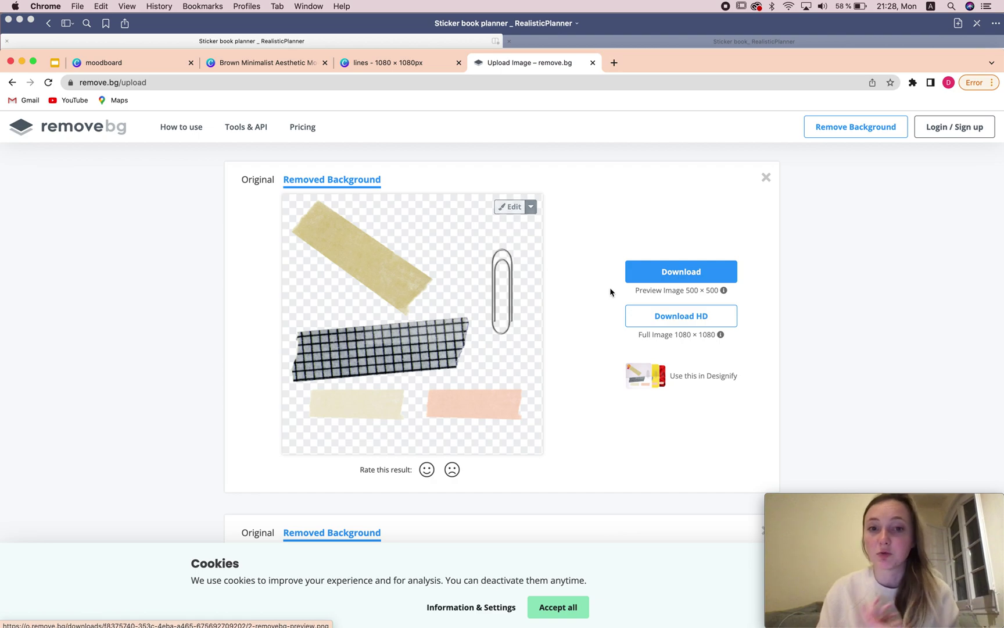
pyautogui.click(679, 280)
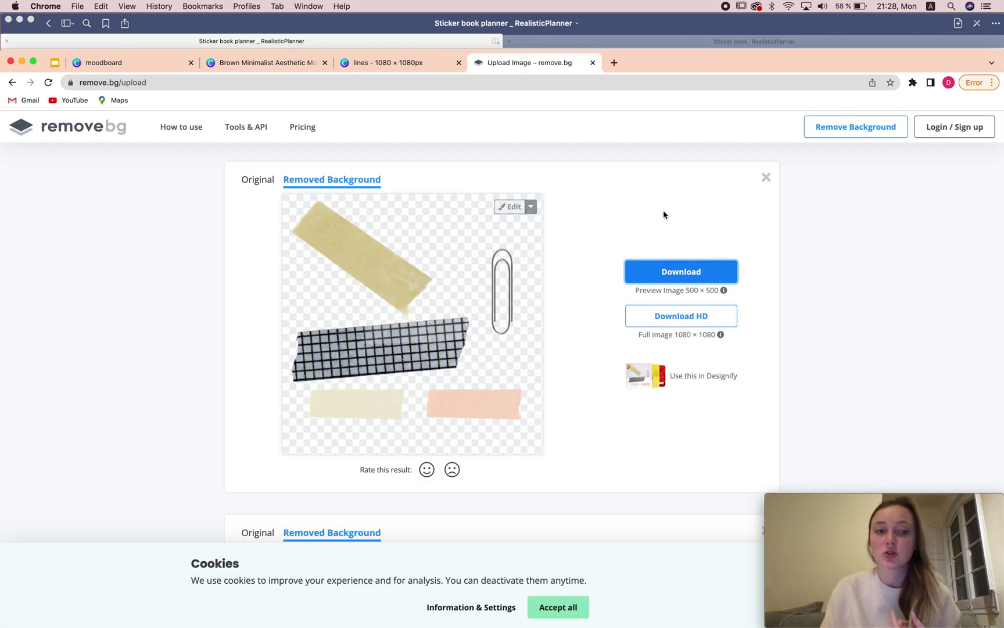
# Step: Remove the background from 3.png (torn paper) and download the result
pyautogui.click(872, 127)
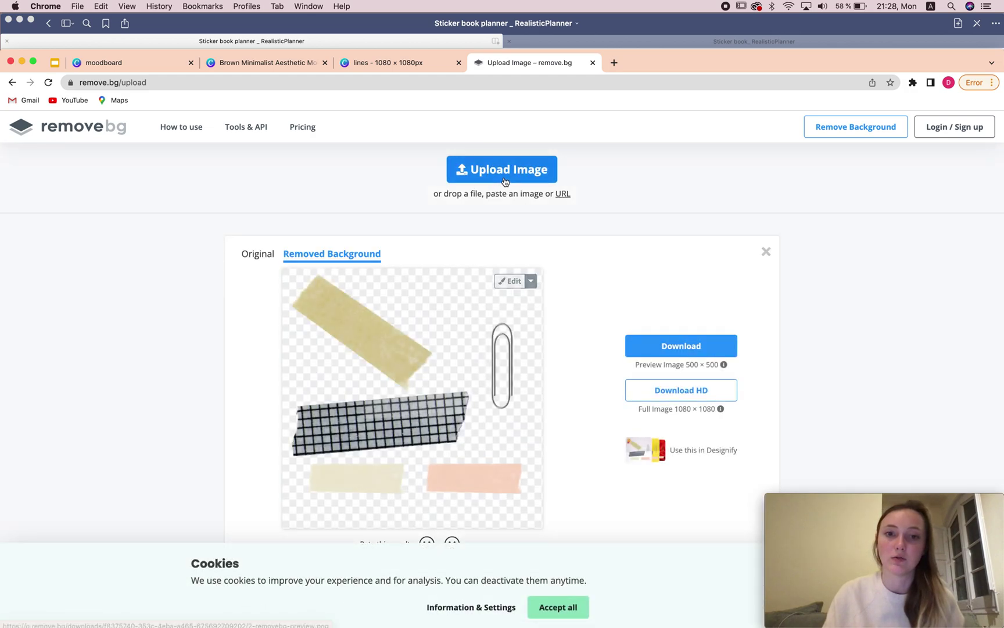
pyautogui.click(460, 169)
pyautogui.click(419, 109)
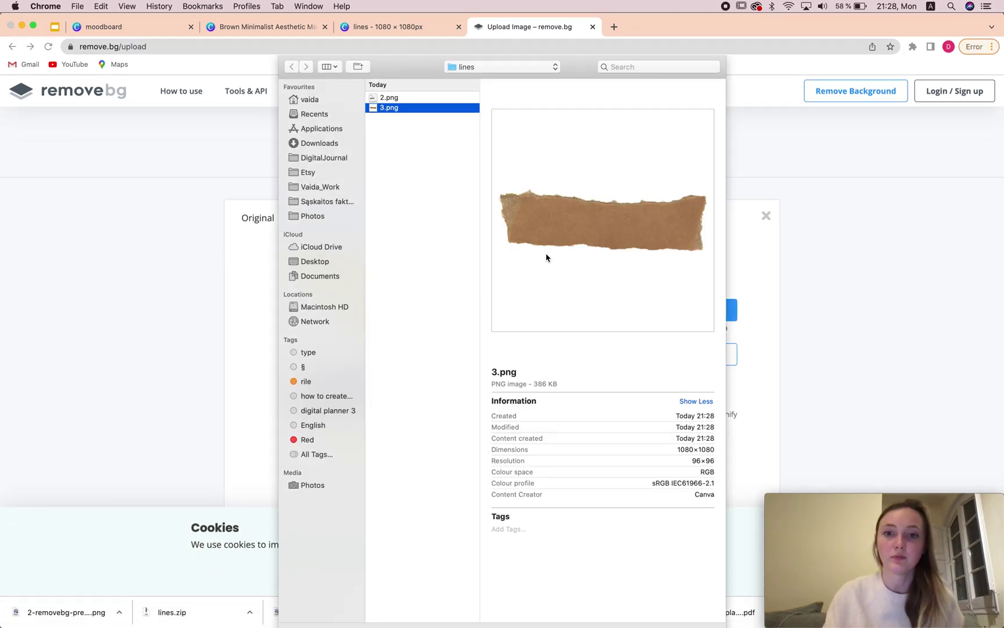
pyautogui.press('Return')
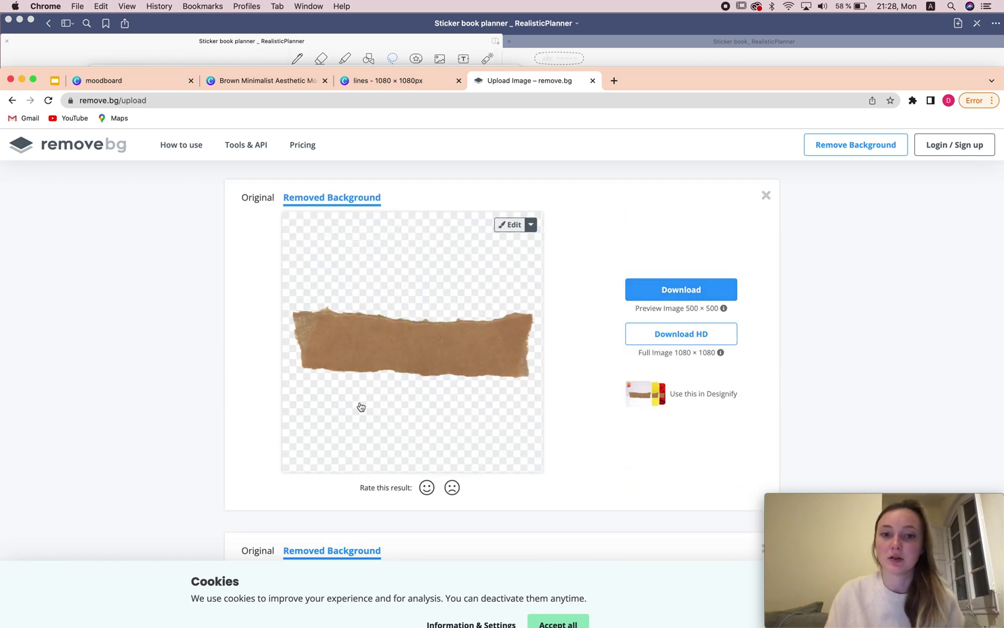
pyautogui.click(675, 290)
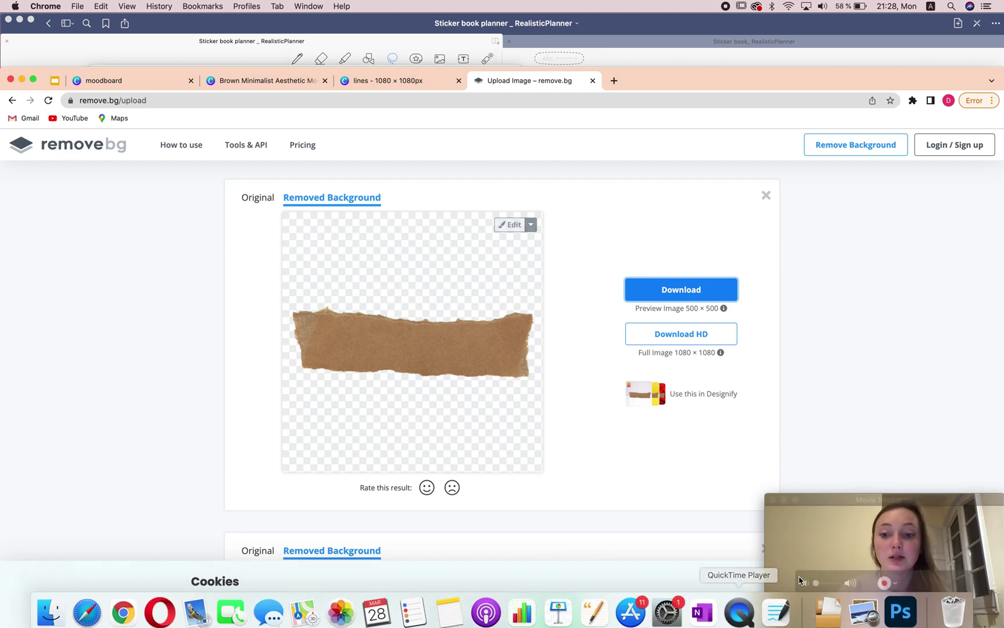
# Step: Insert 2-removebg-preview.png from the lines downloads folder onto the GoodNotes page
pyautogui.moveTo(819, 622)
pyautogui.click(773, 608)
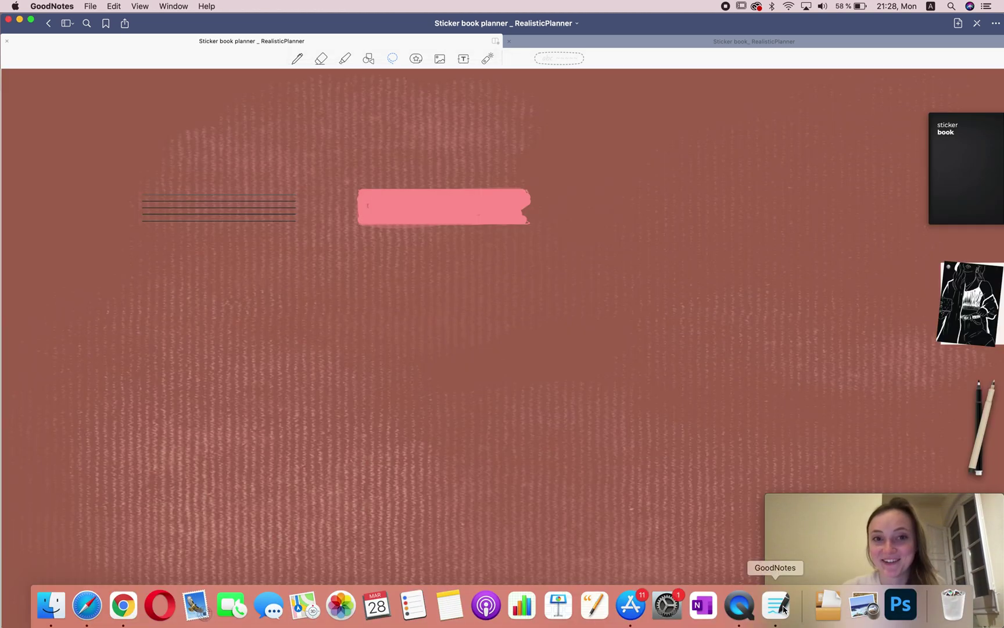
pyautogui.click(440, 59)
pyautogui.click(484, 299)
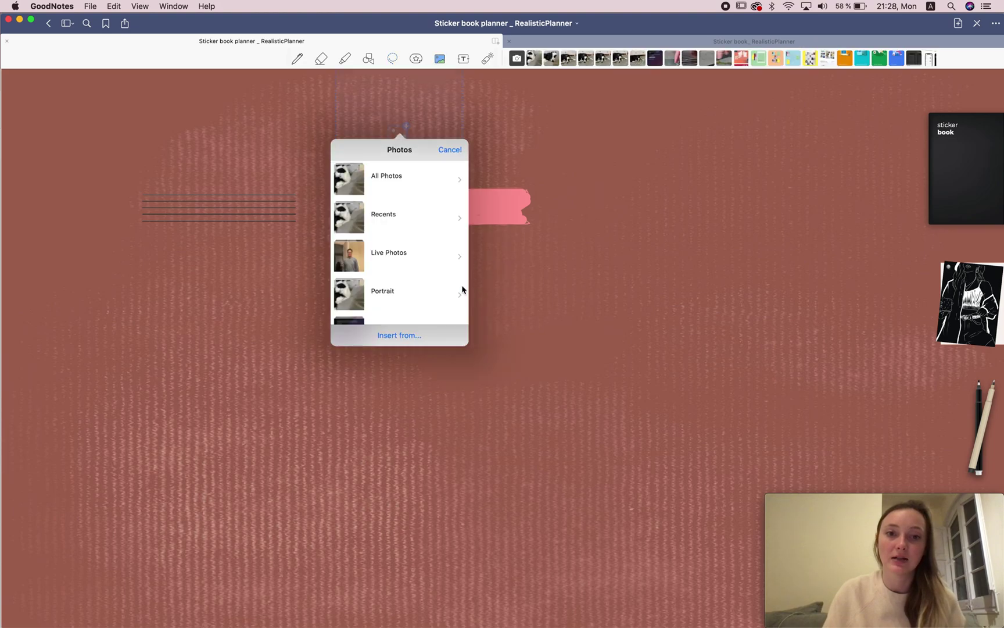
pyautogui.click(410, 332)
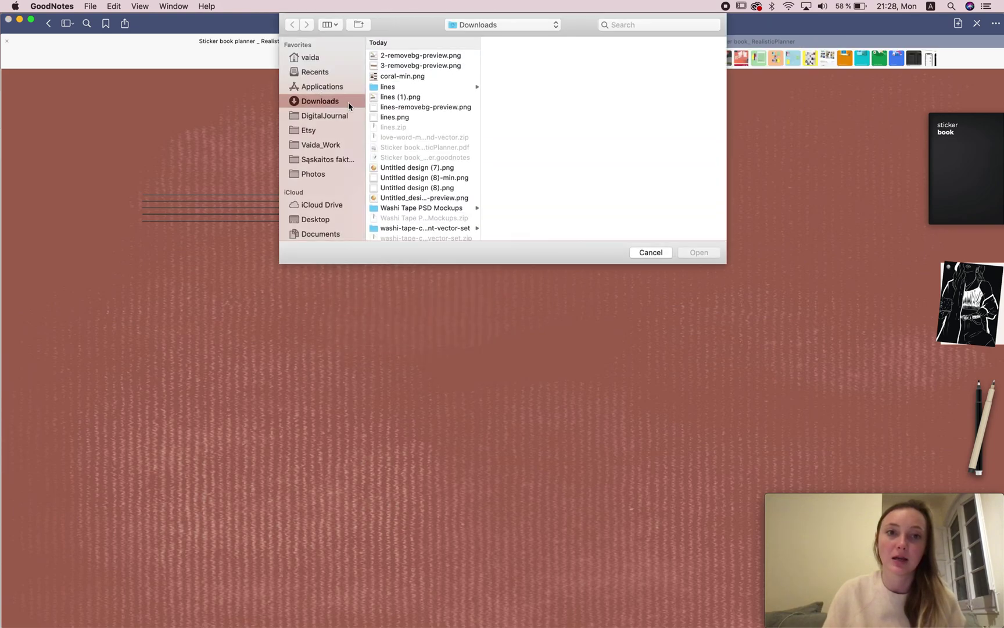
pyautogui.click(428, 87)
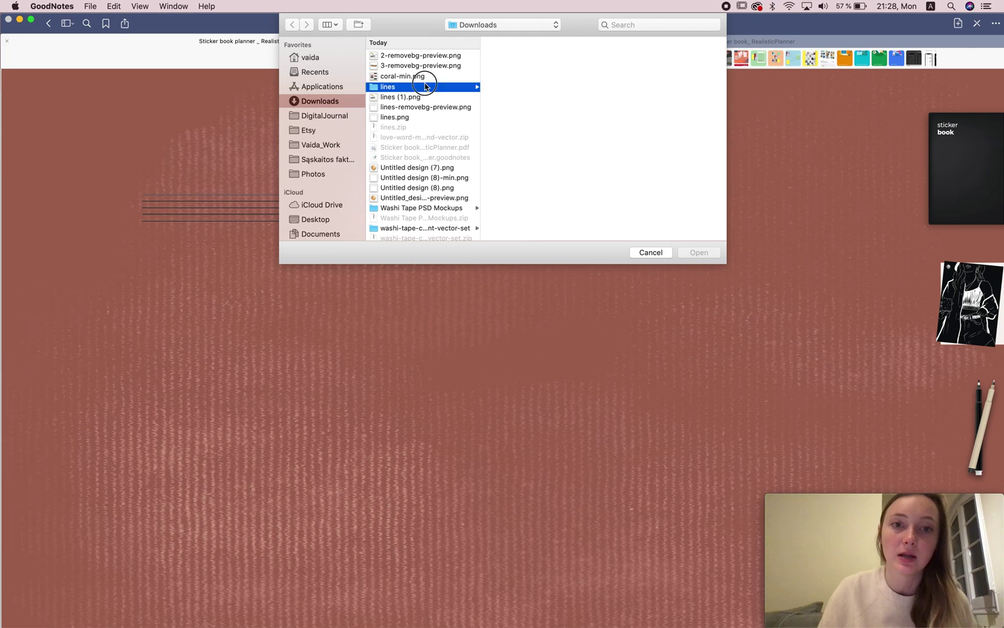
pyautogui.click(453, 108)
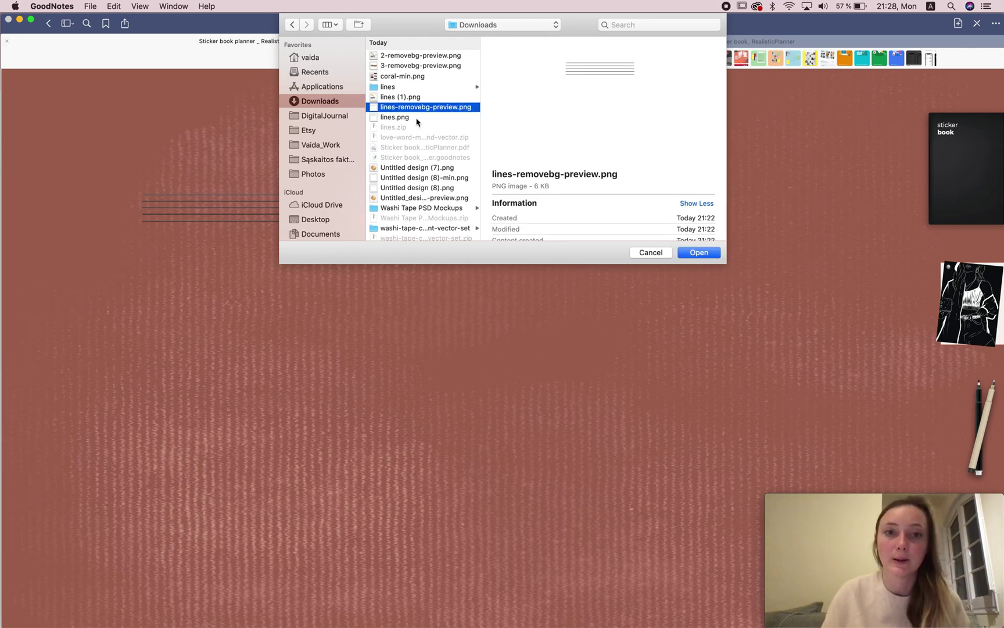
pyautogui.click(410, 169)
pyautogui.click(411, 188)
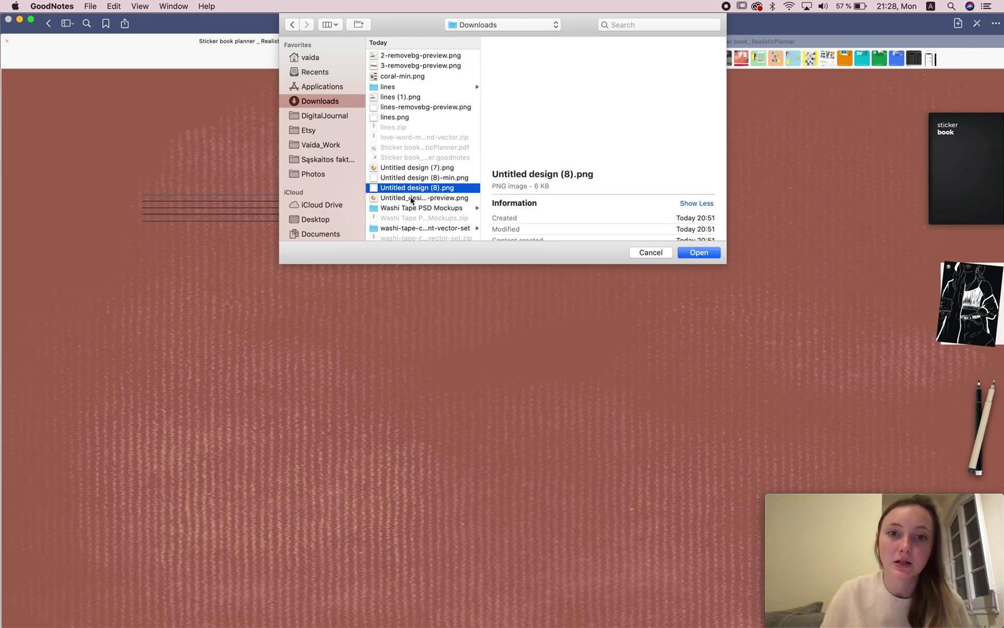
pyautogui.click(411, 198)
pyautogui.click(412, 65)
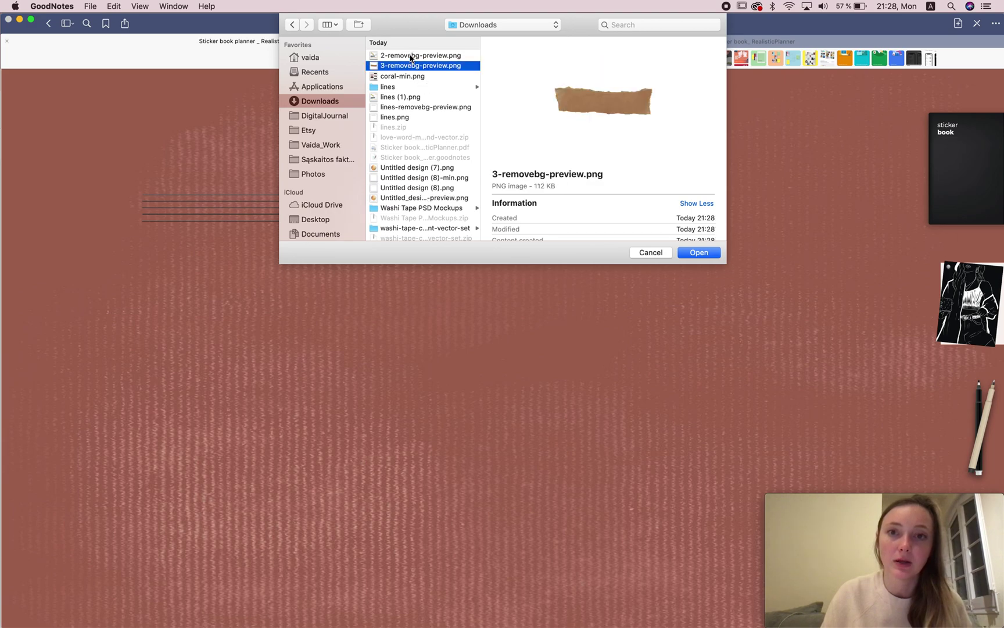
pyautogui.click(411, 56)
pyautogui.doubleClick(411, 55)
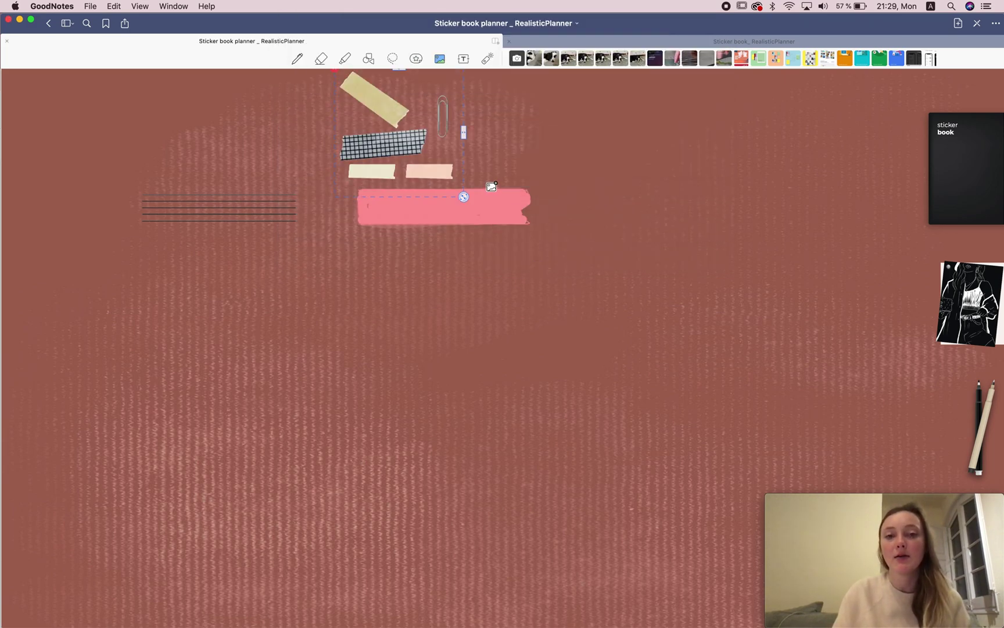
# Step: Move the sticker image down-left below the ruled lines and enlarge it
pyautogui.moveTo(419, 138); pyautogui.dragTo(216, 321)
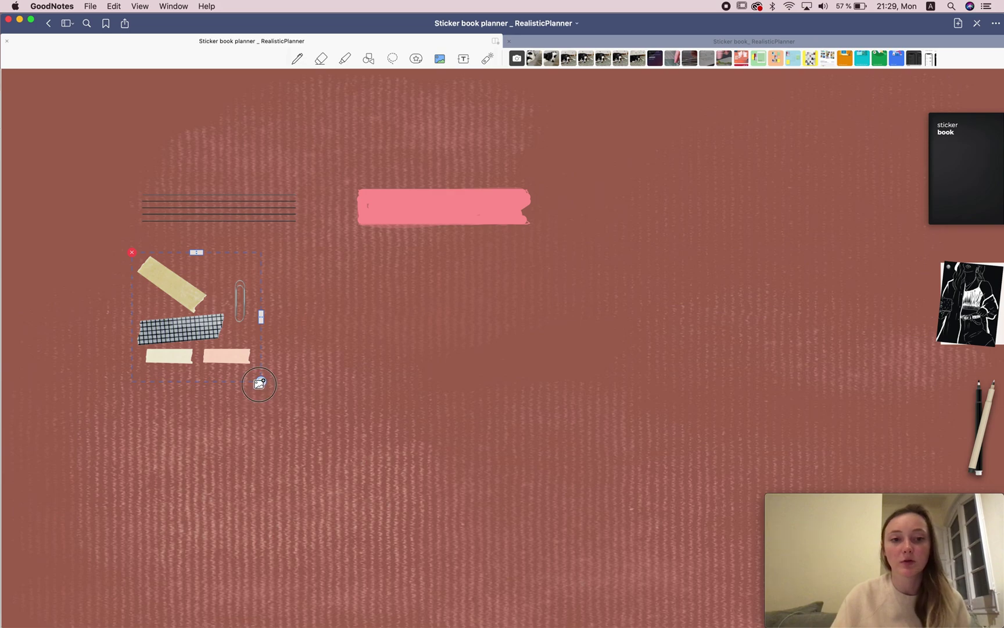
pyautogui.moveTo(259, 384); pyautogui.dragTo(289, 415)
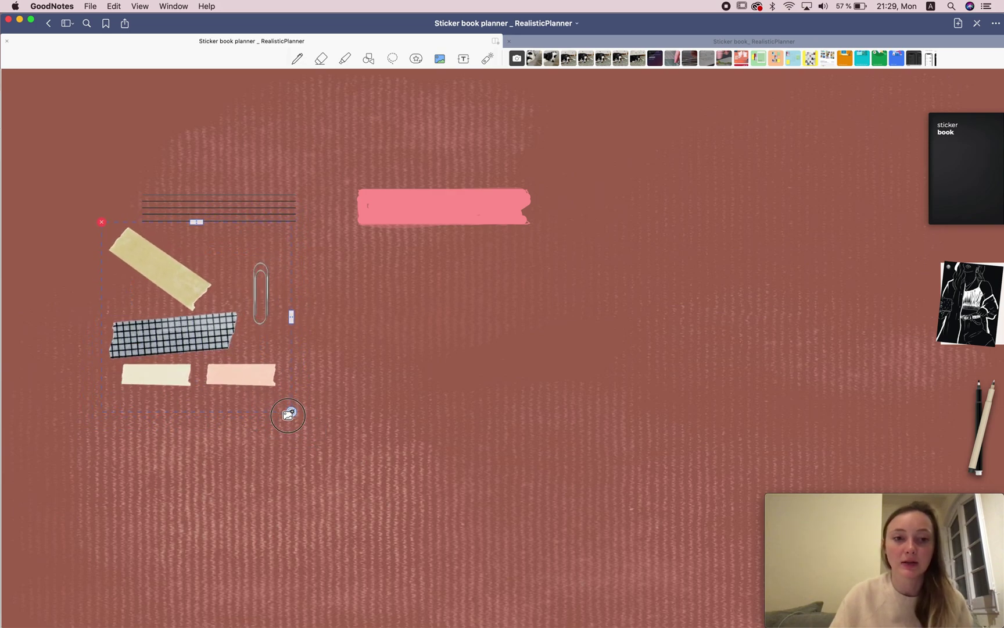
pyautogui.moveTo(205, 310); pyautogui.dragTo(226, 323)
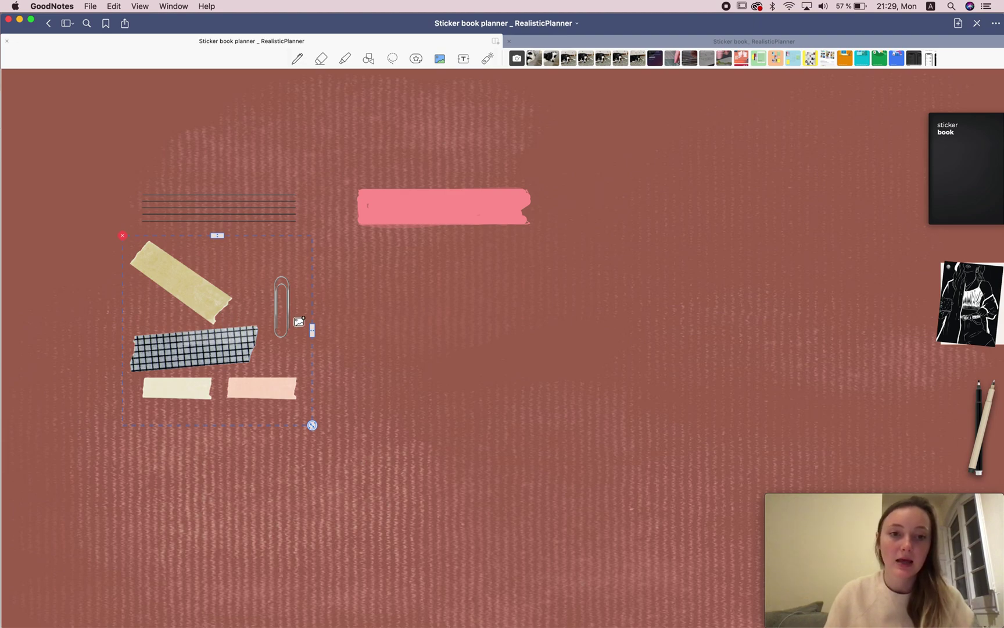
# Step: Start a freehand crop of the sticker image
pyautogui.click(245, 297)
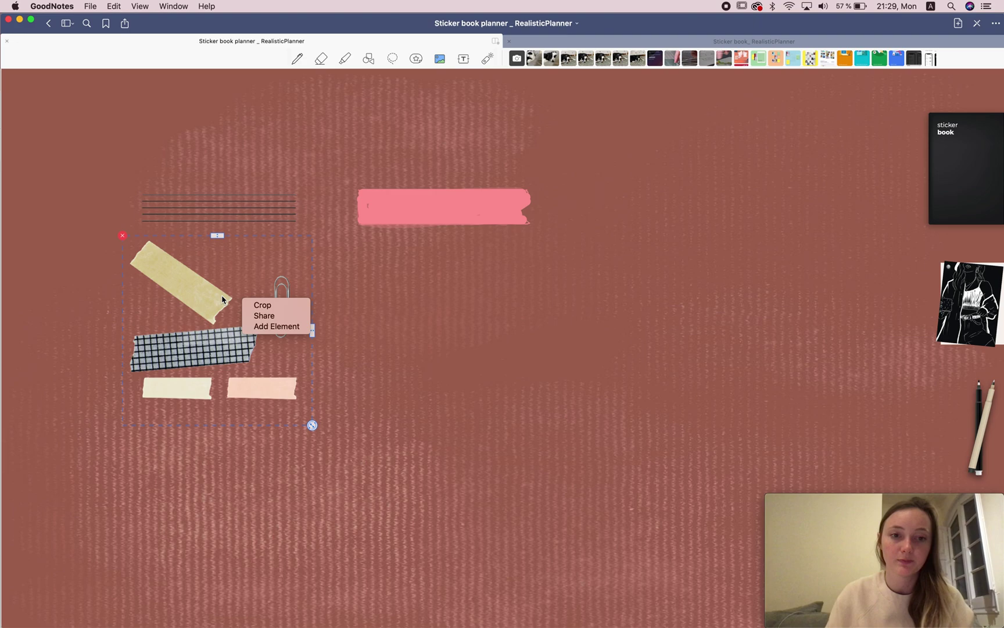
pyautogui.click(203, 288)
pyautogui.click(389, 316)
pyautogui.click(428, 273)
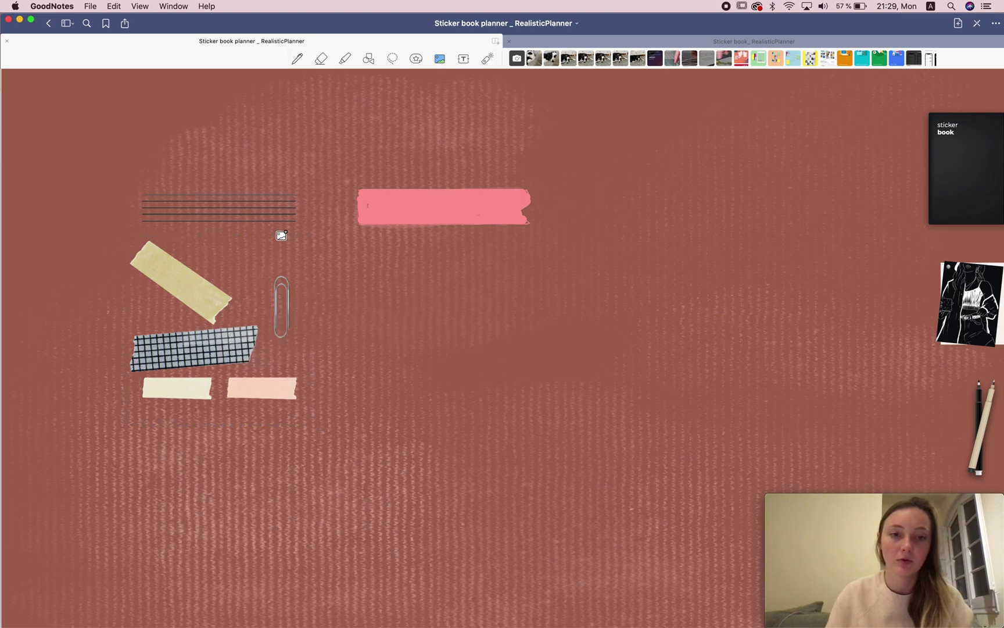
pyautogui.click(208, 290)
pyautogui.click(217, 289)
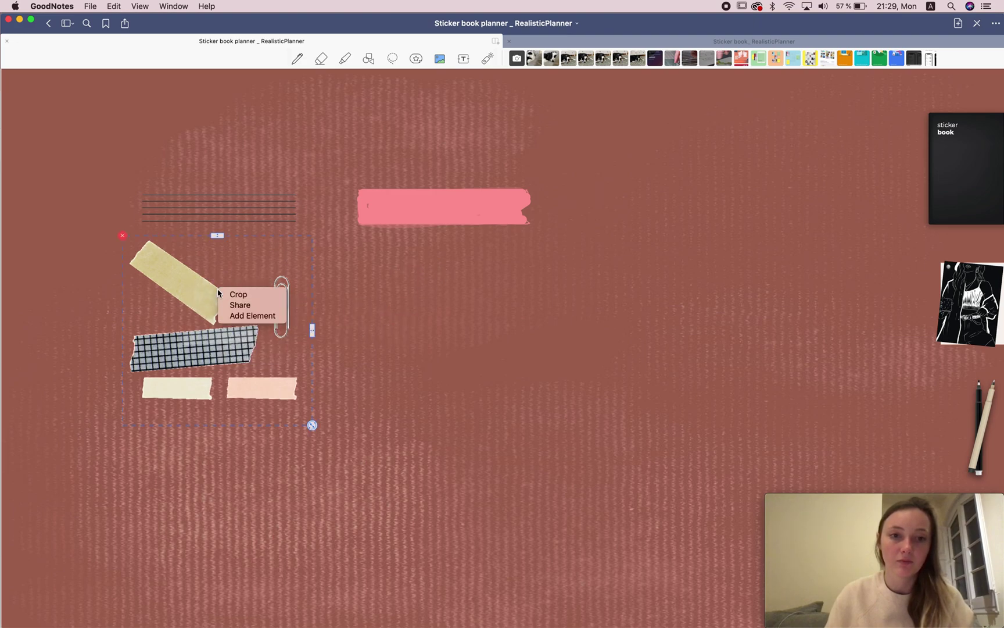
pyautogui.click(357, 272)
pyautogui.click(208, 274)
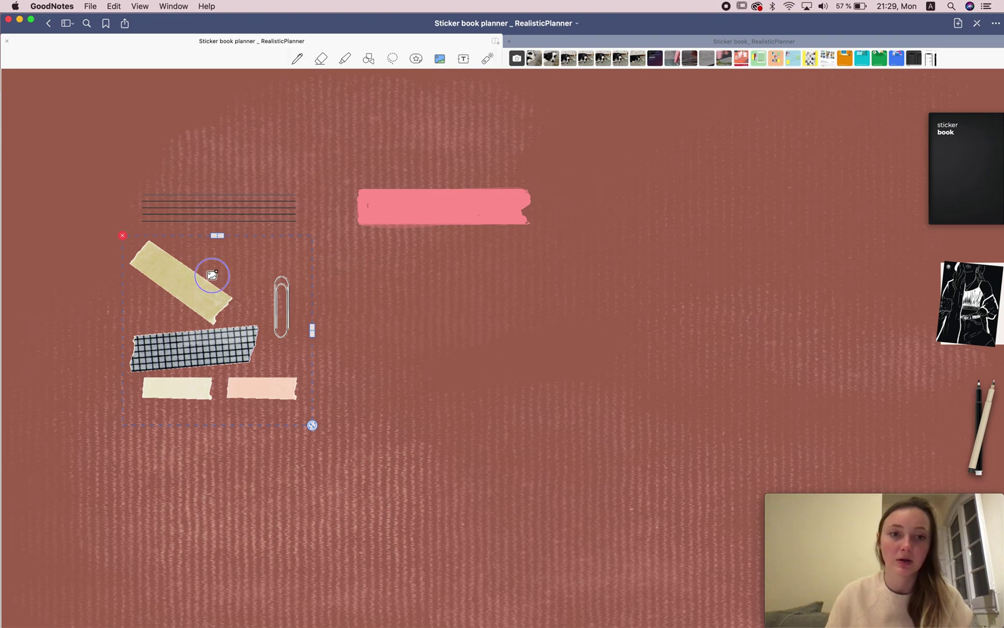
pyautogui.click(241, 288)
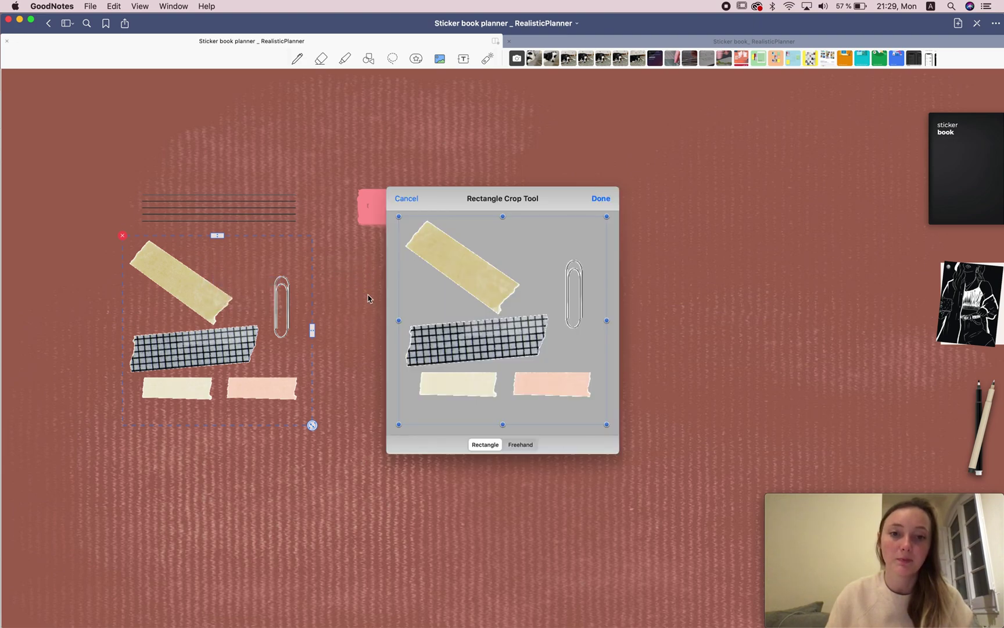
pyautogui.click(528, 446)
# Step: Crop down to the paperclip, then shrink it and set it beside the pink tape
pyautogui.moveTo(603, 299); pyautogui.dragTo(573, 241)
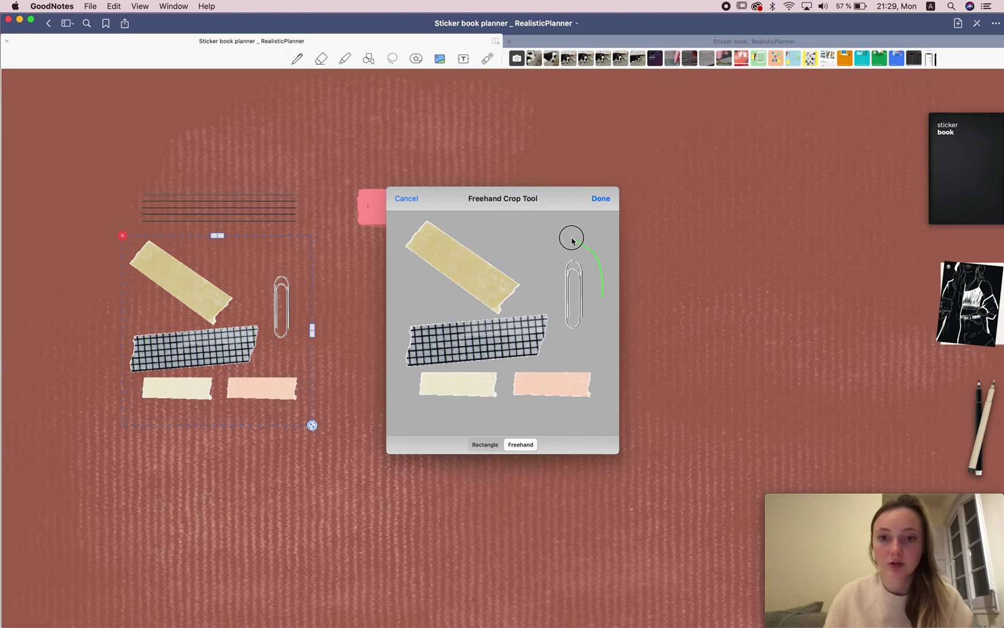
pyautogui.moveTo(550, 316)
pyautogui.mouseDown()
pyautogui.moveTo(559, 337)
pyautogui.moveTo(605, 300)
pyautogui.mouseUp()
pyautogui.click(602, 198)
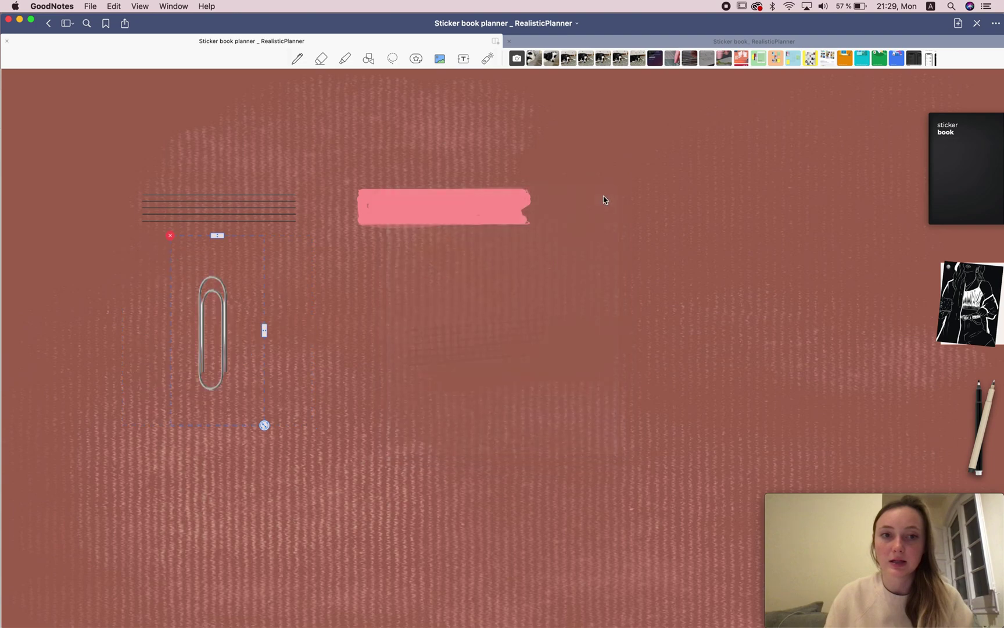
pyautogui.moveTo(265, 328); pyautogui.dragTo(545, 223)
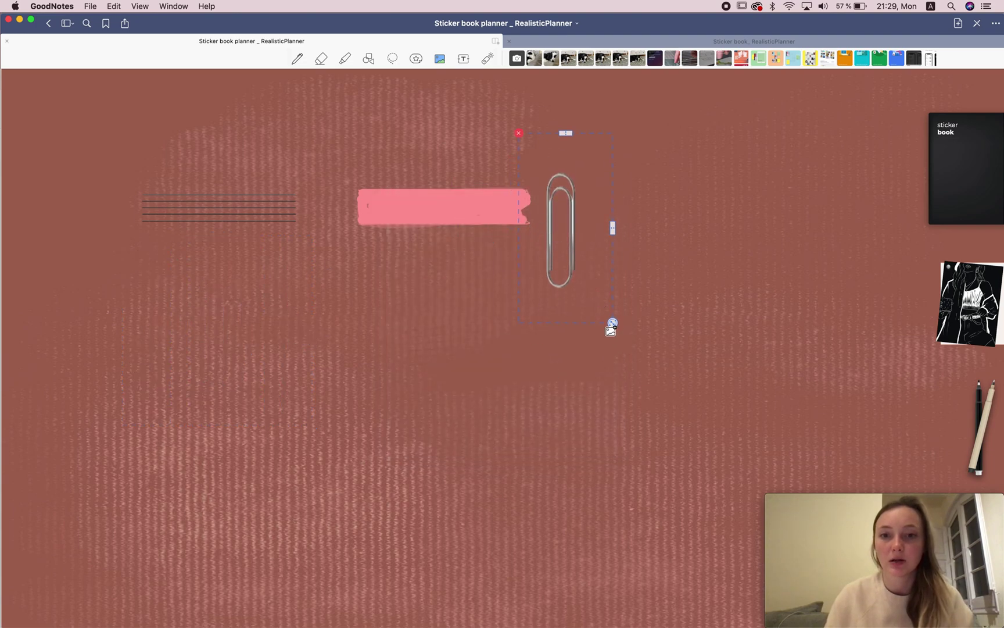
pyautogui.moveTo(612, 327); pyautogui.dragTo(584, 272)
# Step: Import the torn kraft-paper image 3-removebg-preview.png from files onto the page
pyautogui.click(465, 271)
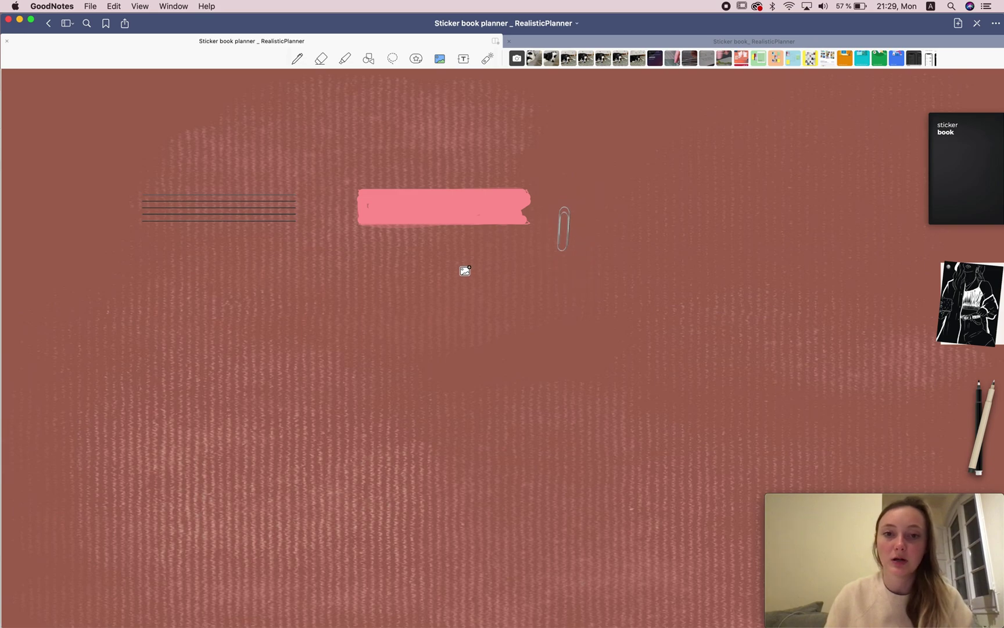
pyautogui.click(465, 270)
pyautogui.click(542, 366)
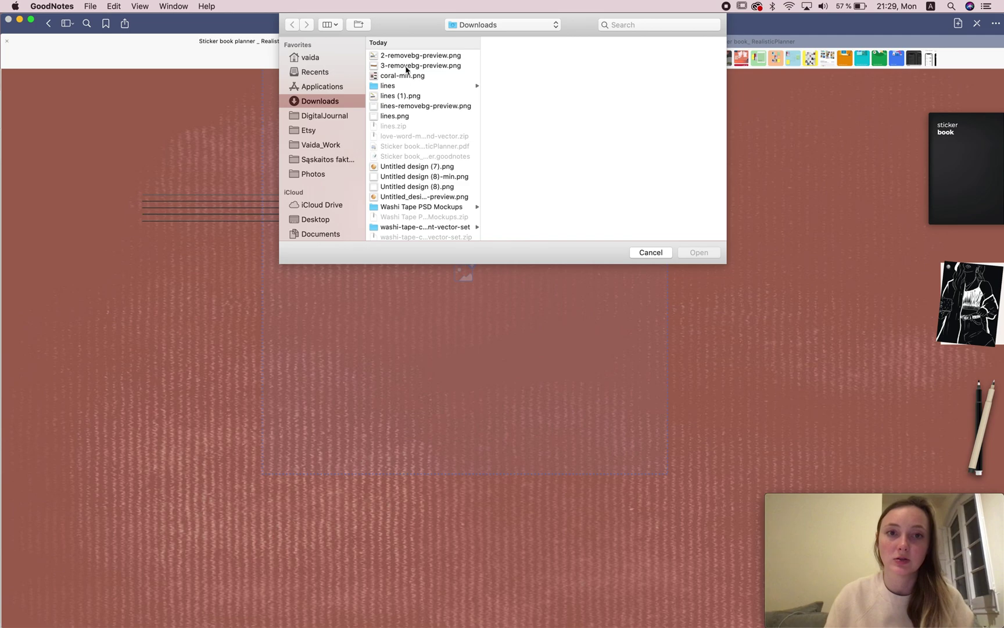
pyautogui.click(402, 58)
pyautogui.click(410, 66)
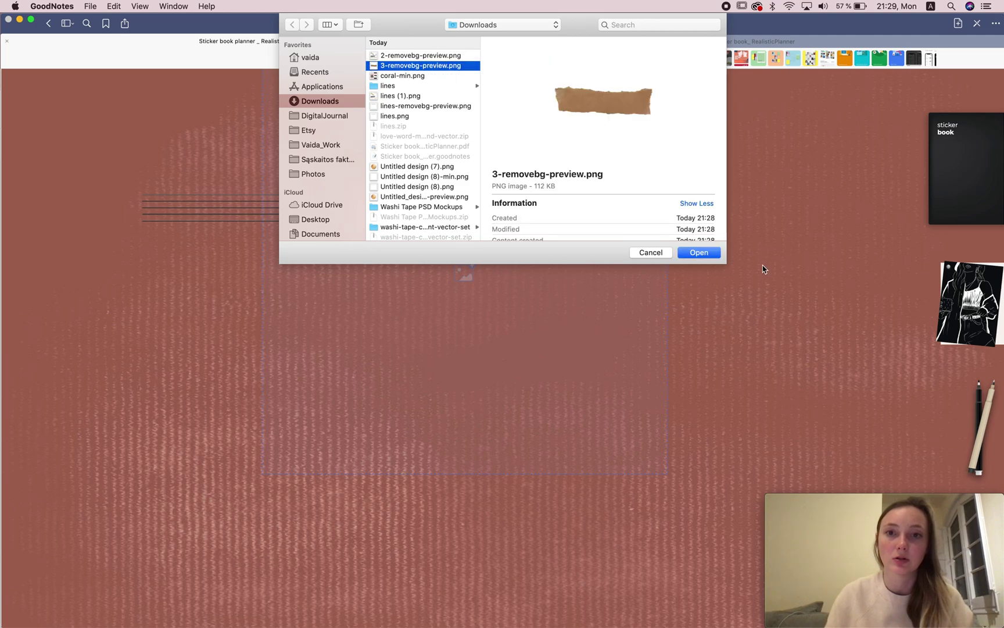
pyautogui.click(704, 252)
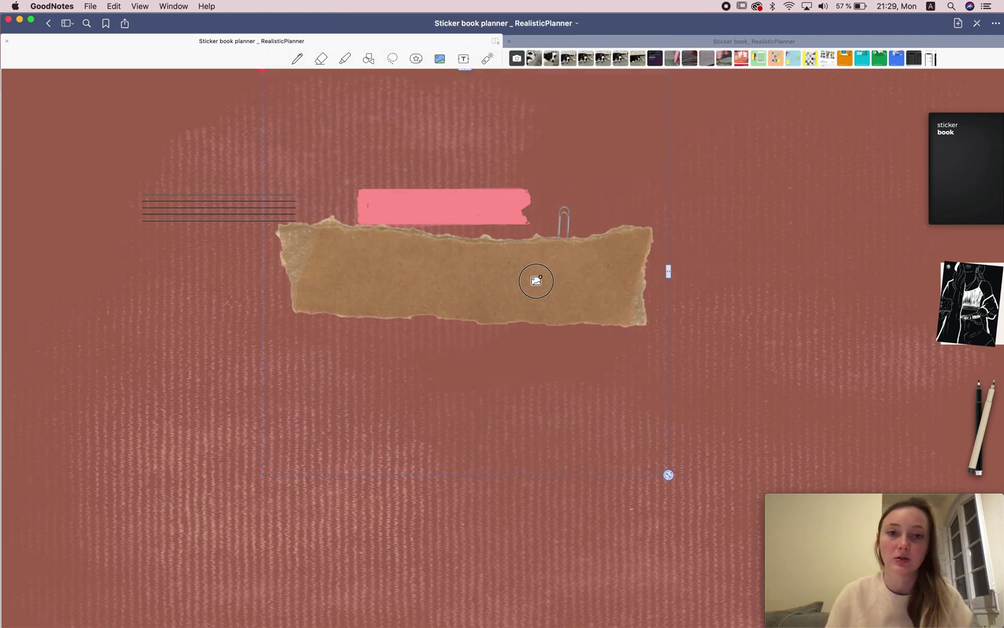
# Step: Place the kraft-paper strip at lower left below the ruled lines, then switch to read-only view
pyautogui.moveTo(535, 280); pyautogui.dragTo(349, 349)
pyautogui.click(618, 308)
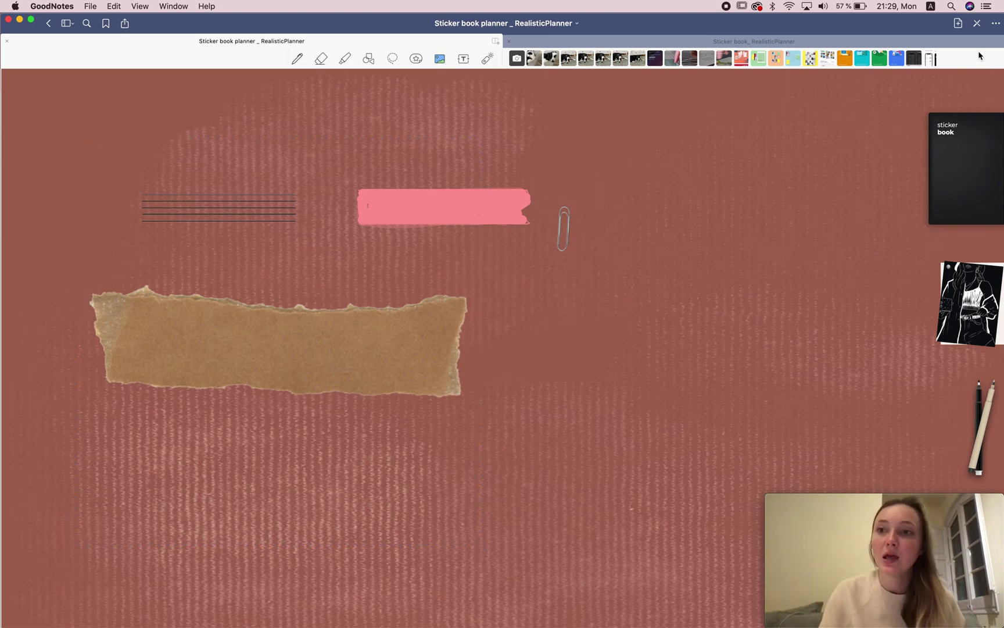
pyautogui.click(977, 22)
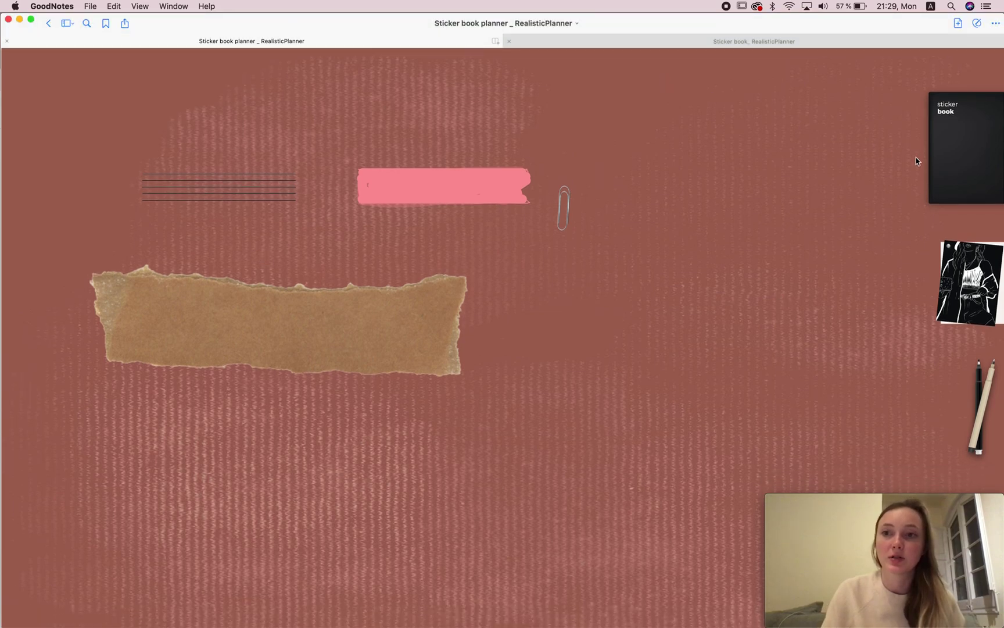
# Step: Follow the link to the sticker book cover, jump to page 8, and scroll to page 12
pyautogui.click(957, 132)
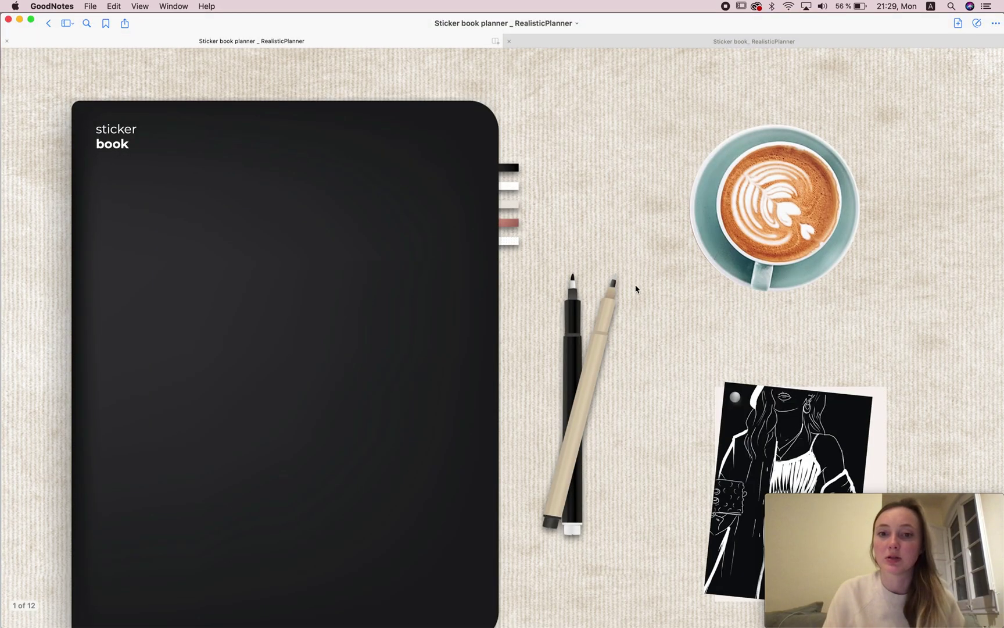
pyautogui.click(514, 170)
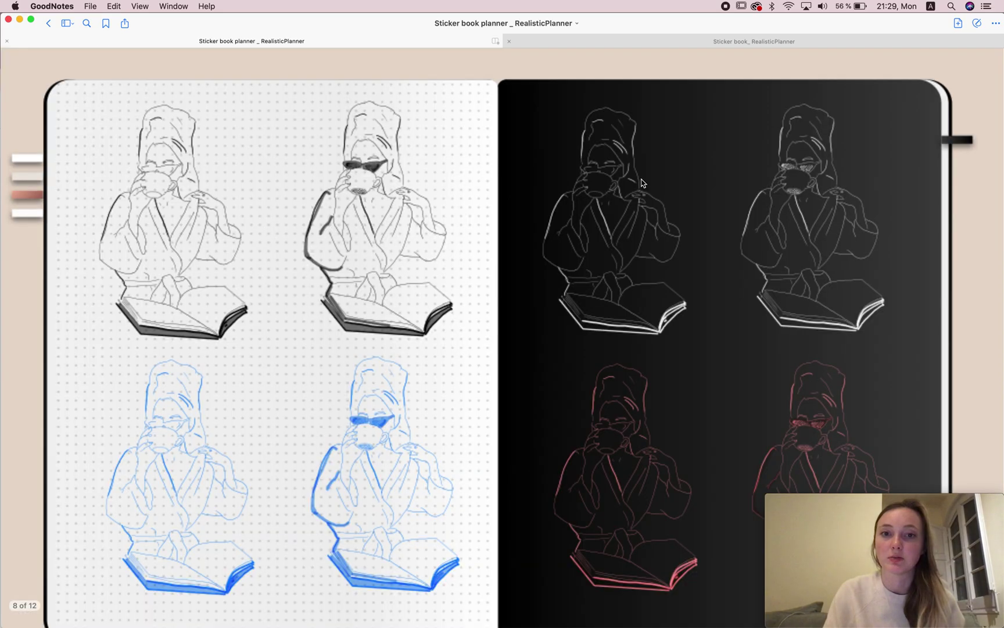
pyautogui.hscroll(15, 612, 205)
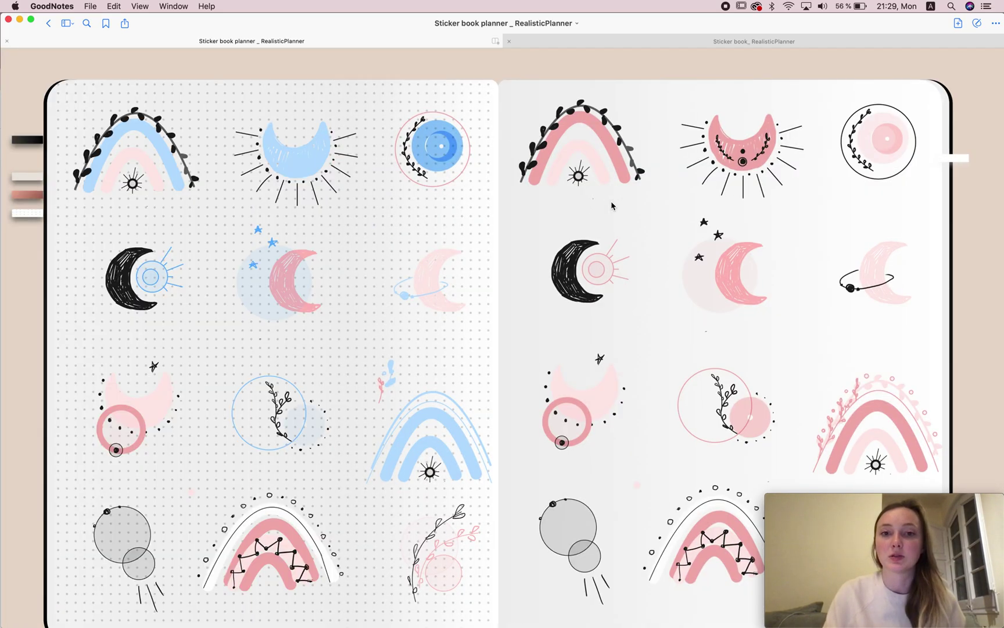
pyautogui.hscroll(10, 612, 205)
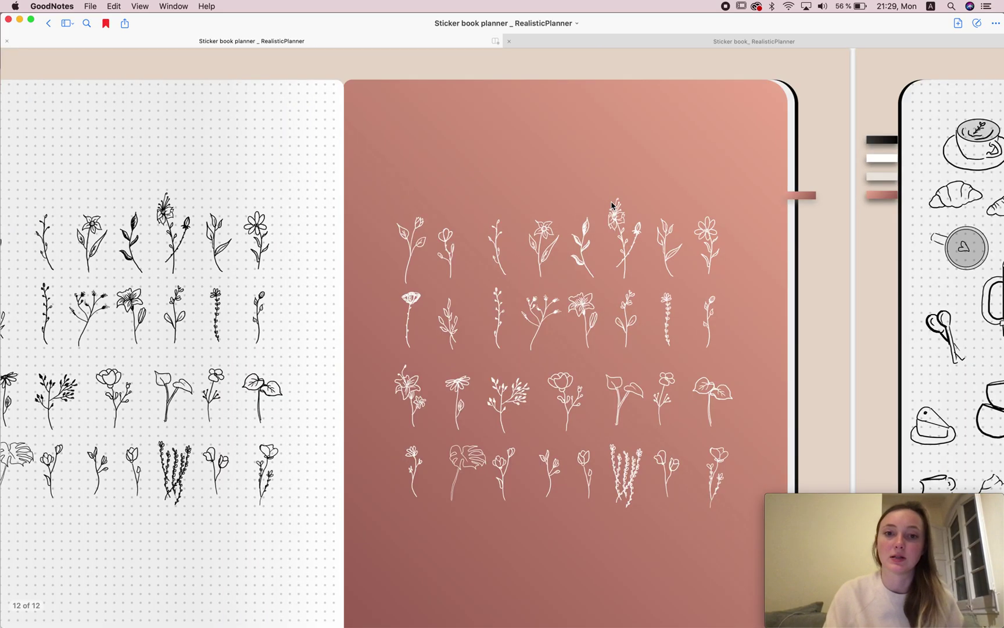